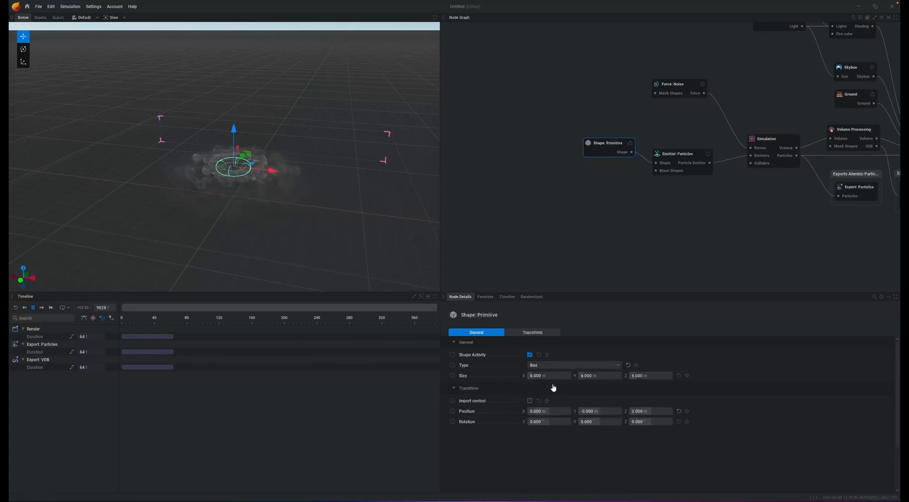
# Step: Set the primitive box emitter shape's size to 50 m in X, 50 m in Y and 1 m in Z
pyautogui.click(655, 375)
pyautogui.write('1')
pyautogui.press('Return')
pyautogui.moveTo(552, 377); pyautogui.dragTo(591, 379)
pyautogui.moveTo(313, 108); pyautogui.dragTo(338, 153)
pyautogui.scroll(-3, 325, 156)
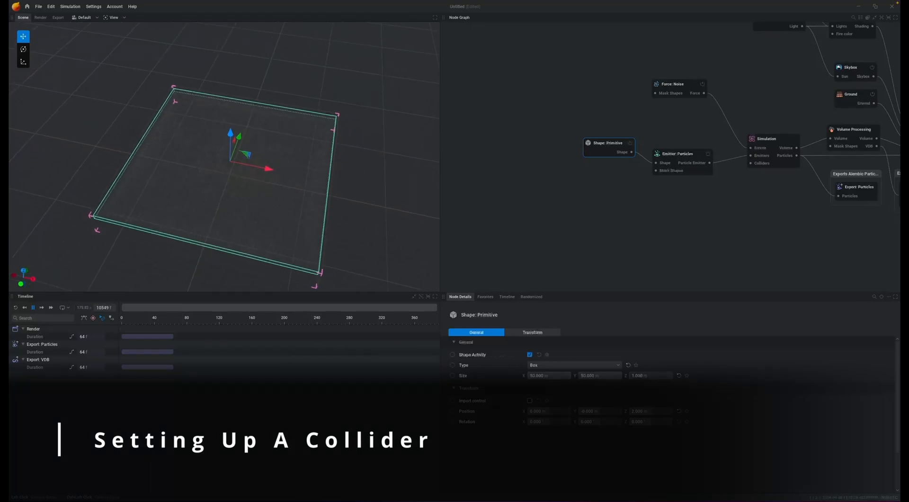
pyautogui.scroll(3, 269, 171)
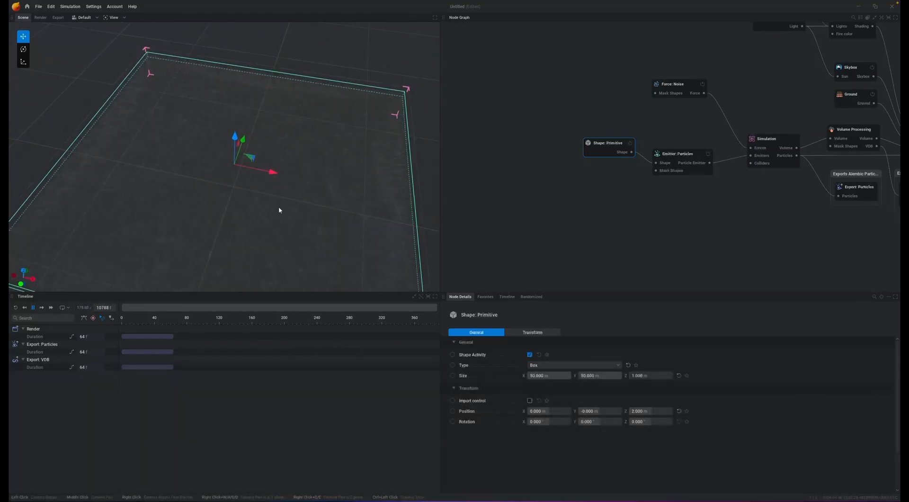
pyautogui.moveTo(267, 216); pyautogui.dragTo(299, 204)
pyautogui.moveTo(227, 210); pyautogui.dragTo(221, 207)
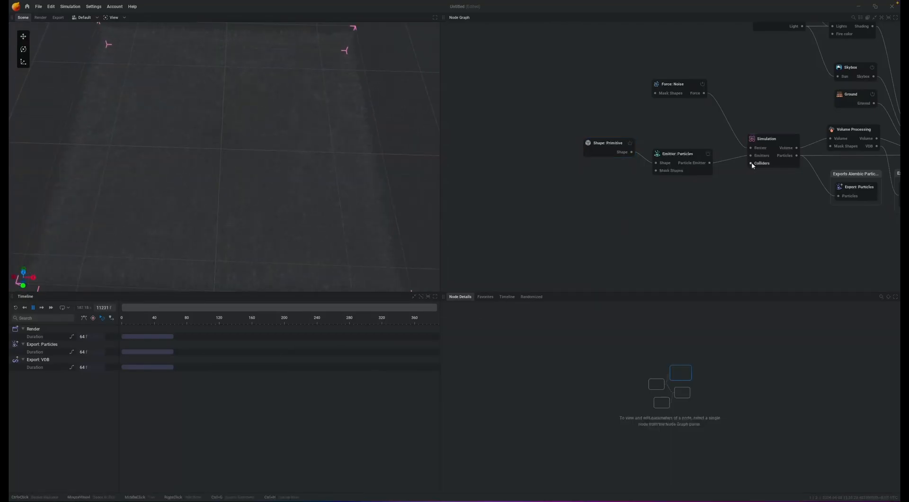
# Step: Add a Collider node connected to the Simulation node's Colliders input
pyautogui.moveTo(752, 165); pyautogui.dragTo(693, 247)
pyautogui.click(680, 250)
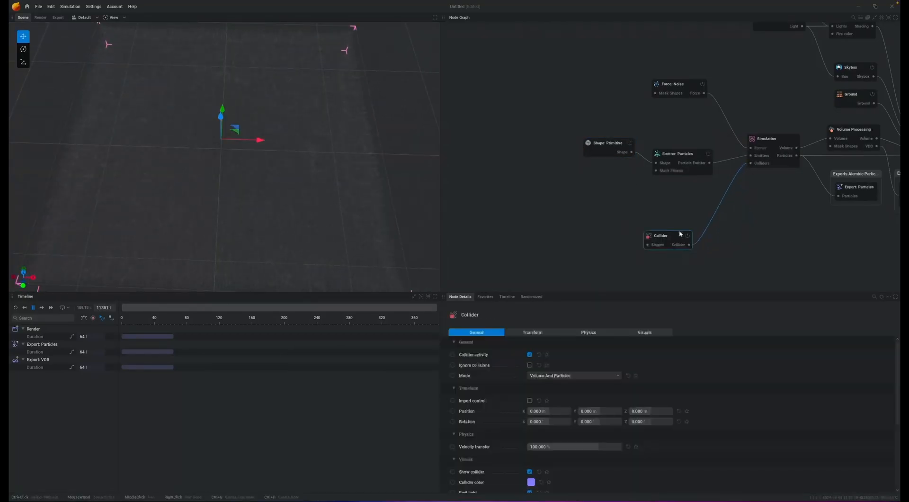
pyautogui.click(536, 196)
# Step: Feed a new Shape: Noise node into the Collider's Shapes input and set its scale to 100
pyautogui.moveTo(650, 246); pyautogui.dragTo(511, 203)
pyautogui.click(530, 213)
pyautogui.click(564, 350)
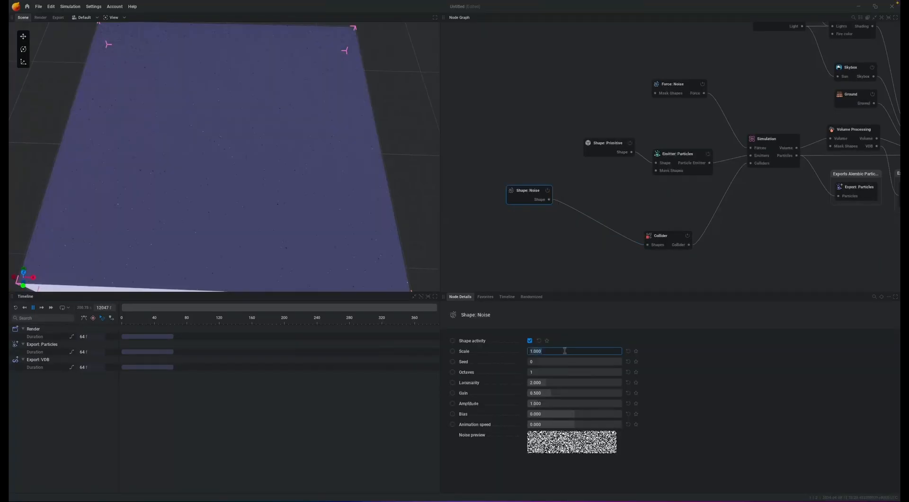
pyautogui.press('Return')
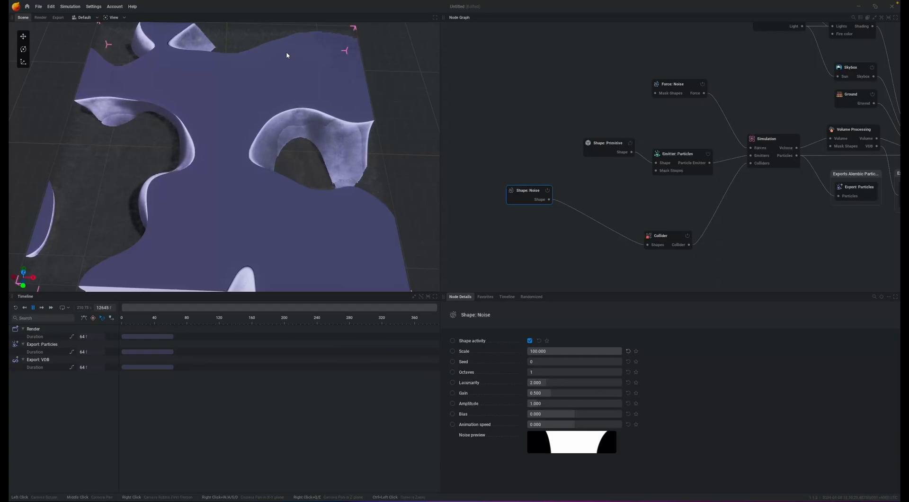
# Step: Turn off Show collider in the Collider node's visual settings
pyautogui.click(678, 236)
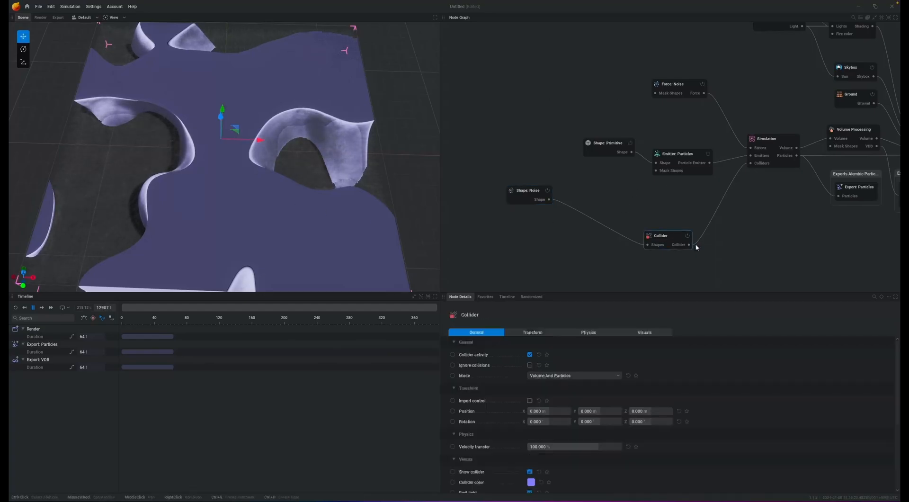
pyautogui.click(644, 331)
pyautogui.click(529, 354)
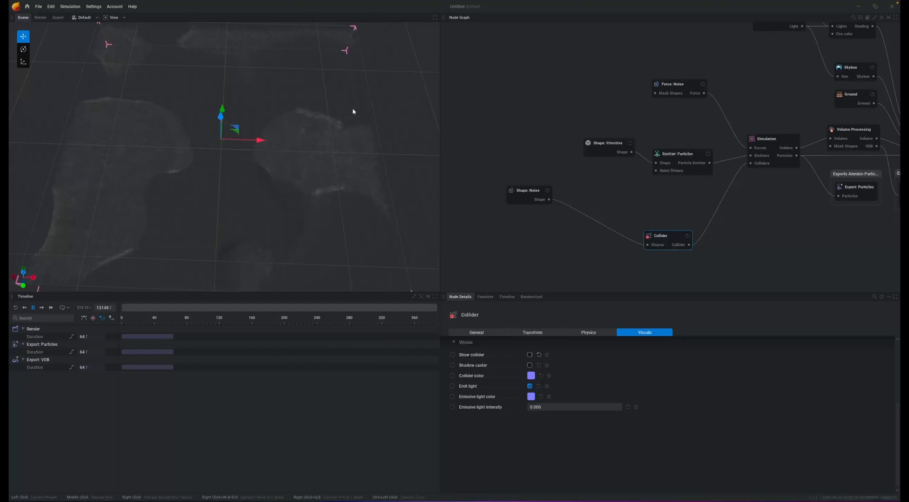
# Step: Set the collider noise shape's octaves to 8 and replay the simulation from the start
pyautogui.moveTo(528, 191); pyautogui.dragTo(521, 201)
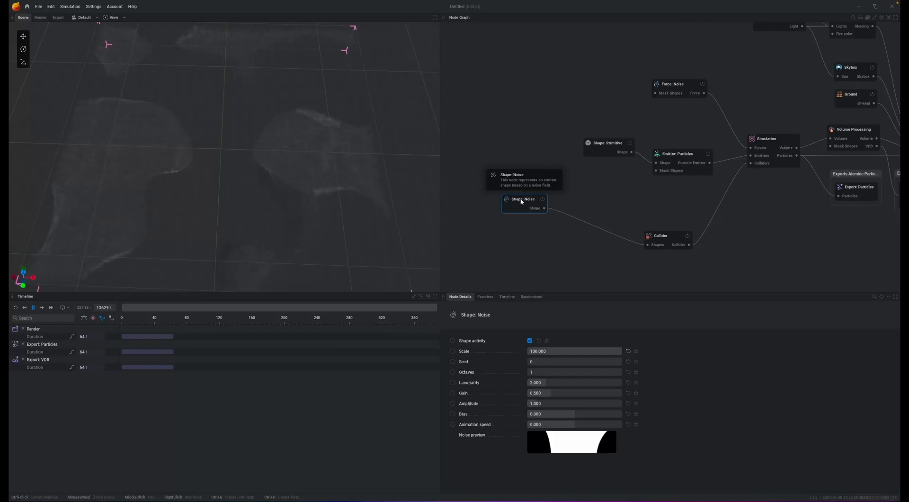
pyautogui.press('space')
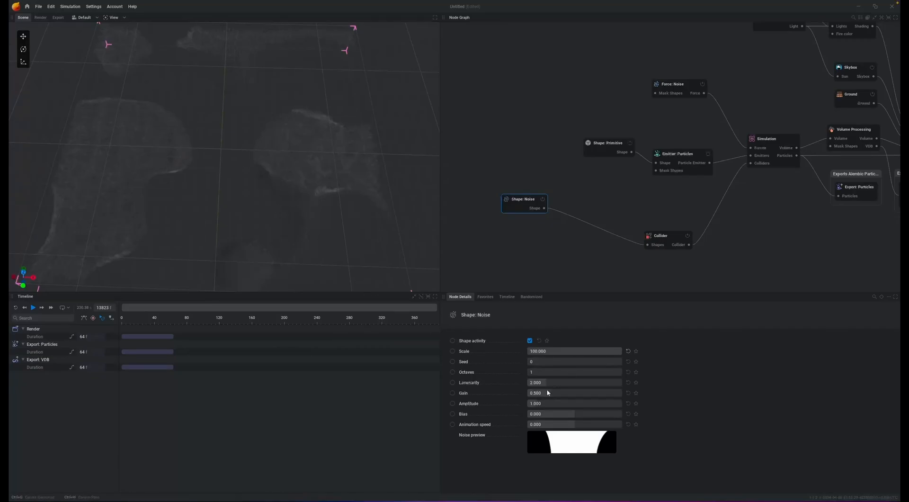
pyautogui.moveTo(530, 374); pyautogui.dragTo(511, 374)
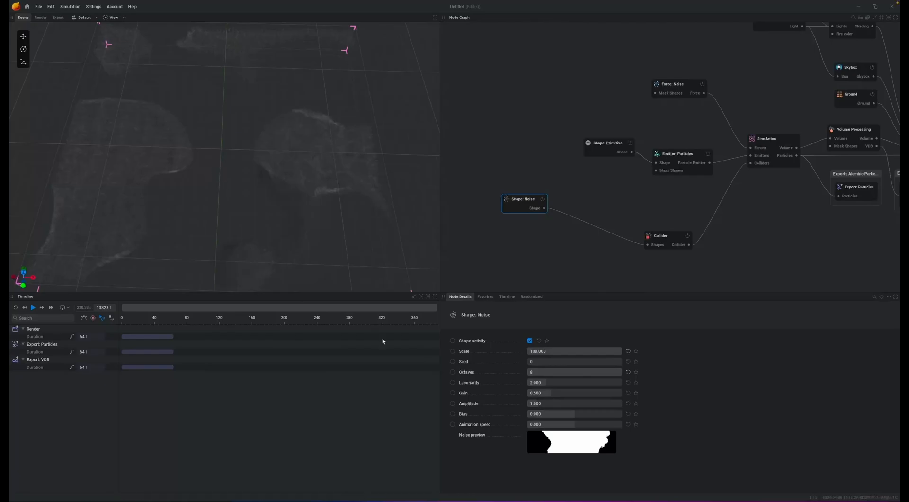
pyautogui.press('r')
pyautogui.press('space')
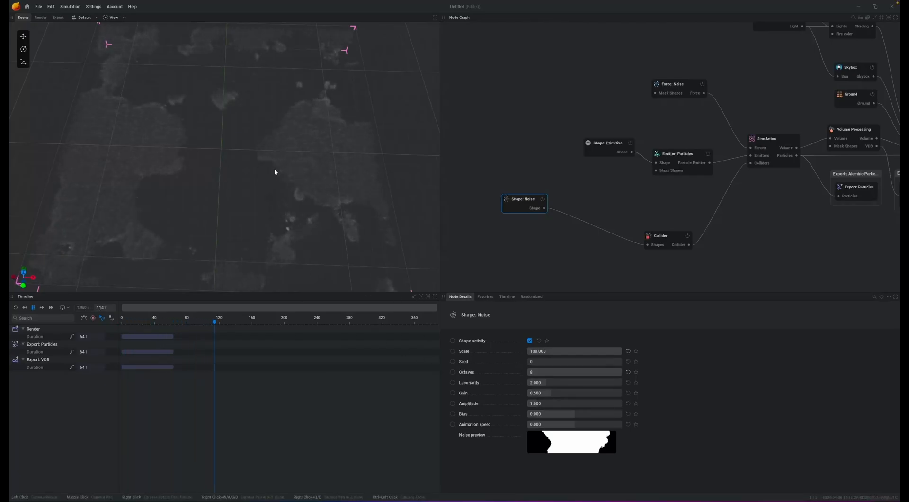
pyautogui.press('space')
# Step: Set the noise shape's animation speed to 0.1 and run the simulation briefly
pyautogui.click(557, 424)
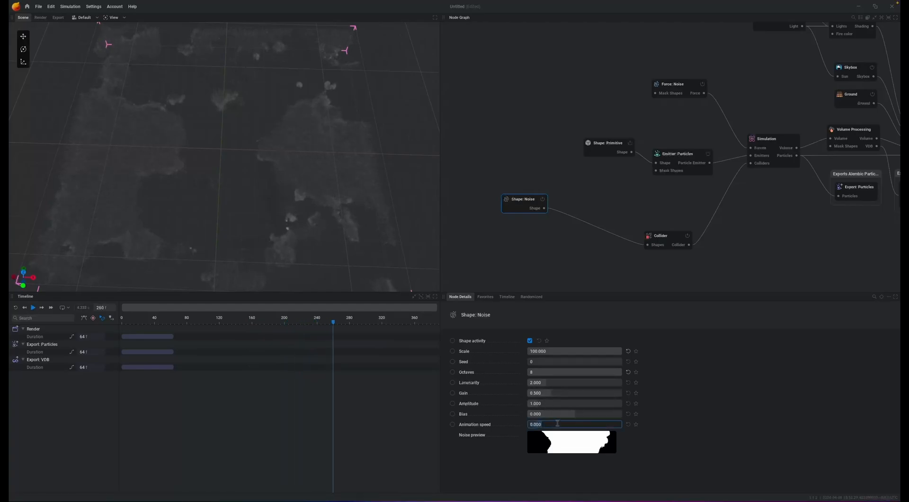
pyautogui.write('.1')
pyautogui.press('Return')
pyautogui.press('space')
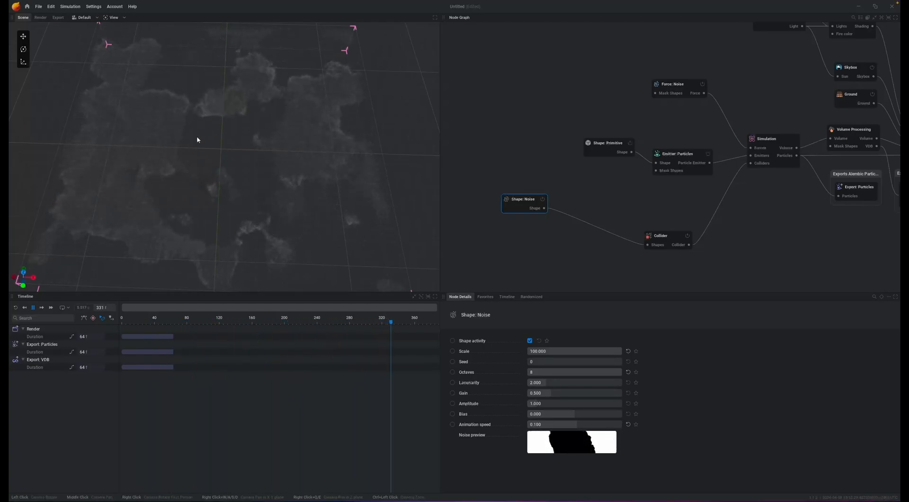
pyautogui.press('space')
# Step: Duplicate the Shape: Noise node and place the copy directly above the original
pyautogui.click(512, 208)
pyautogui.click(522, 240)
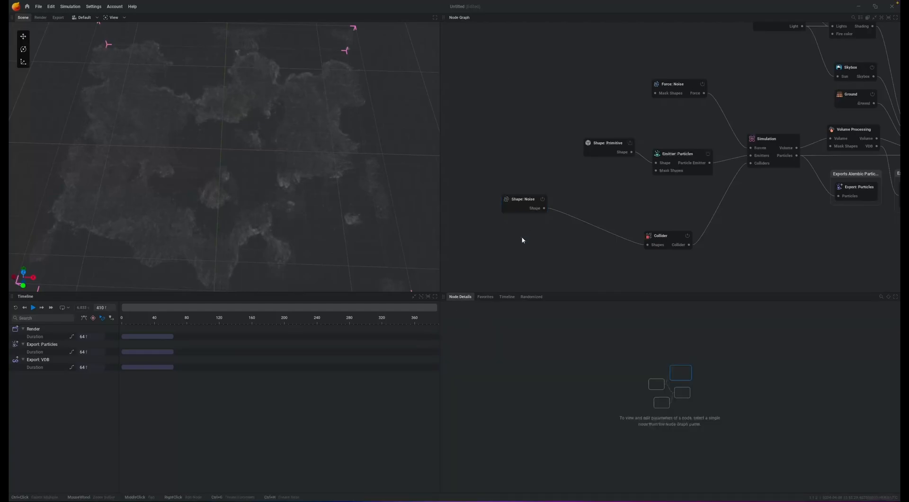
pyautogui.hotkey('ctrl', 'v')
pyautogui.moveTo(537, 241); pyautogui.dragTo(520, 223)
pyautogui.click(570, 245)
pyautogui.click(518, 207)
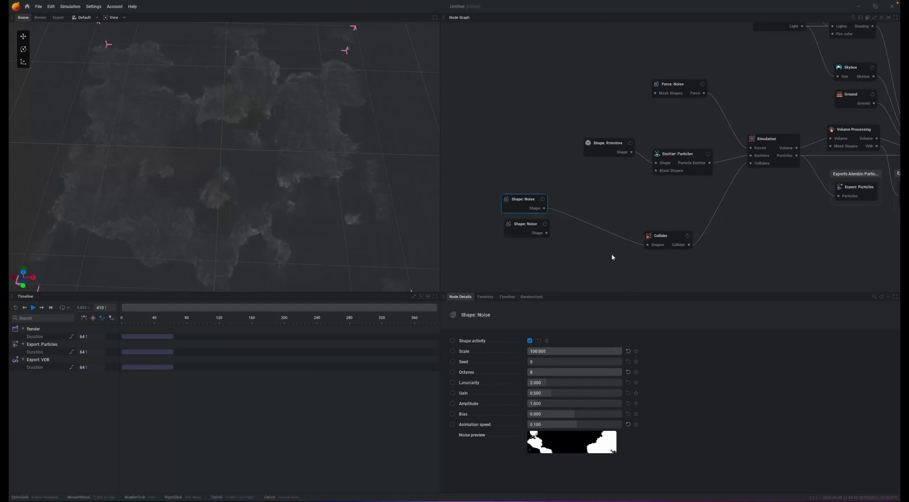
pyautogui.moveTo(518, 228); pyautogui.dragTo(515, 182)
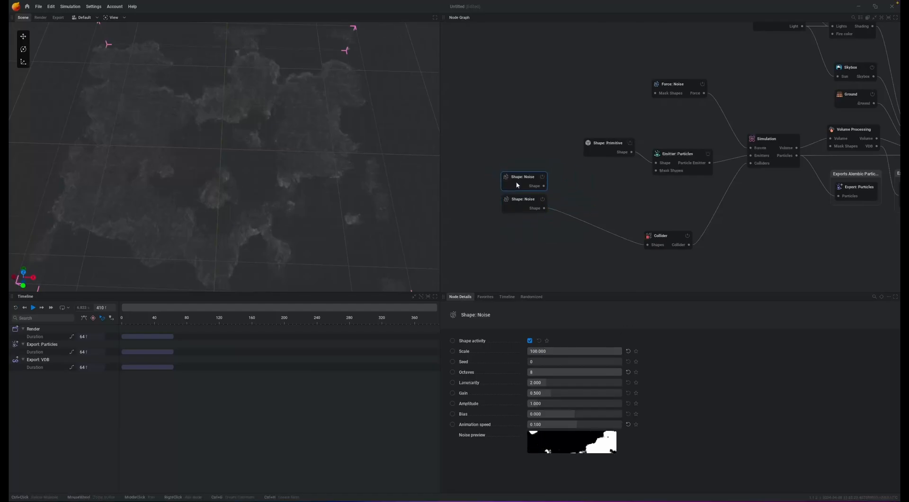
# Step: Set the scale of the duplicated noise shape to 50
pyautogui.click(558, 350)
pyautogui.write('20')
pyautogui.press('Return')
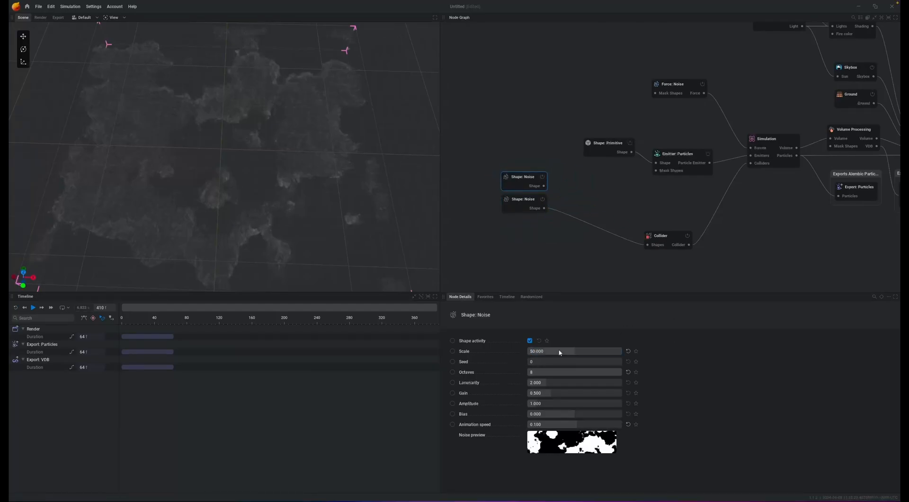
# Step: Connect the duplicated noise shape to the Collider's Shapes input and run the simulation briefly
pyautogui.click(544, 186)
pyautogui.moveTo(545, 186); pyautogui.dragTo(647, 245)
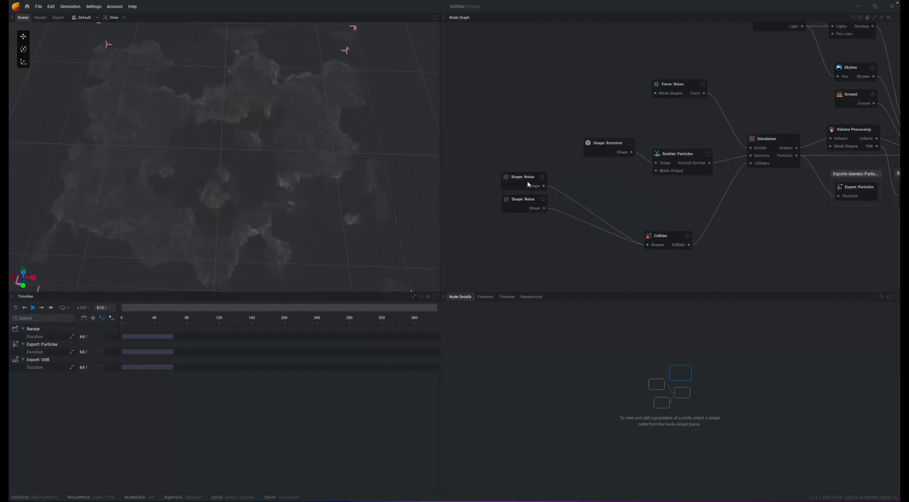
pyautogui.press('space')
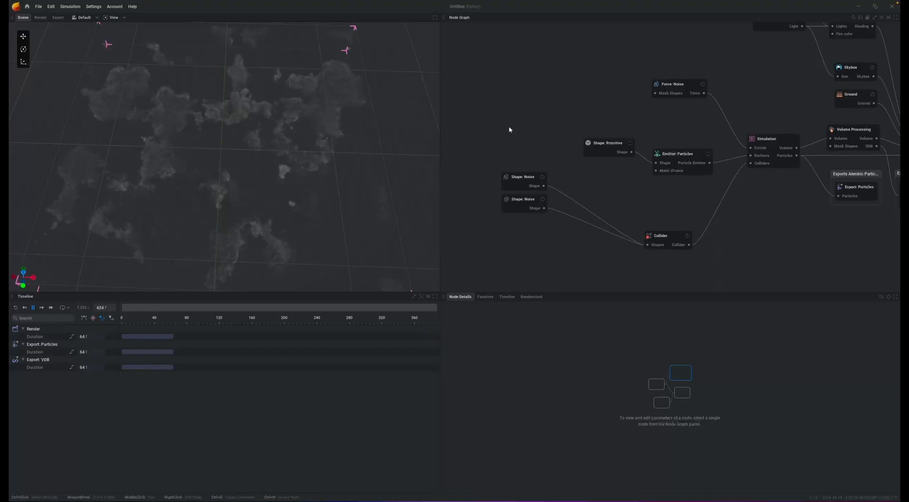
pyautogui.click(524, 177)
pyautogui.click(527, 156)
pyautogui.press('space')
# Step: Set the Shading node's extinction color to light grey #D9D9D9
pyautogui.moveTo(685, 66); pyautogui.dragTo(572, 115, button='middle')
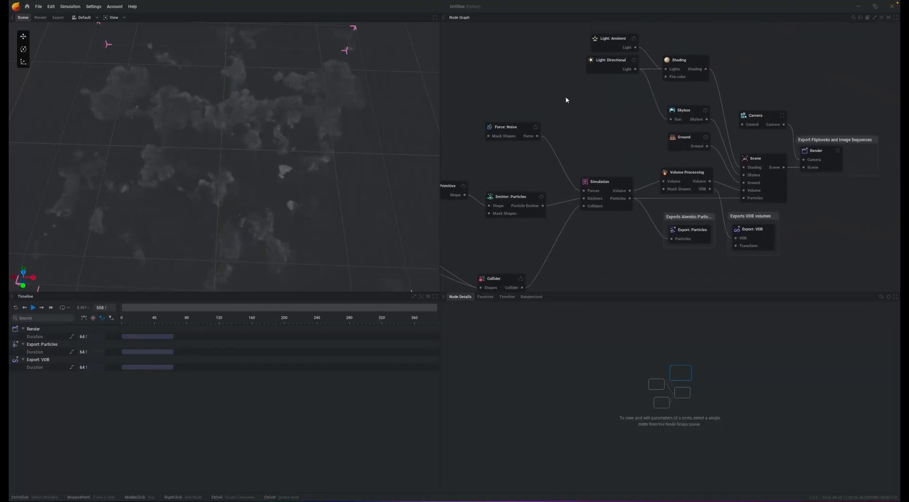
pyautogui.click(673, 58)
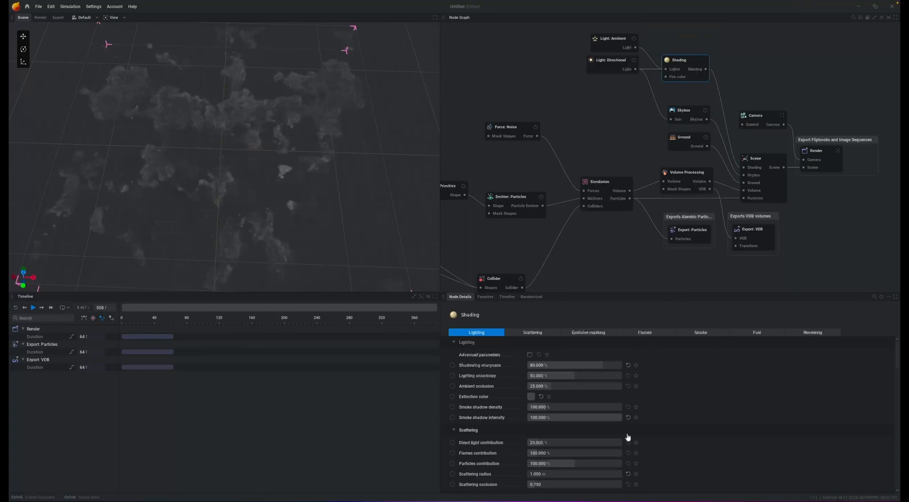
pyautogui.click(531, 396)
pyautogui.moveTo(593, 385)
pyautogui.mouseDown()
pyautogui.moveTo(578, 385)
pyautogui.moveTo(573, 396)
pyautogui.mouseUp()
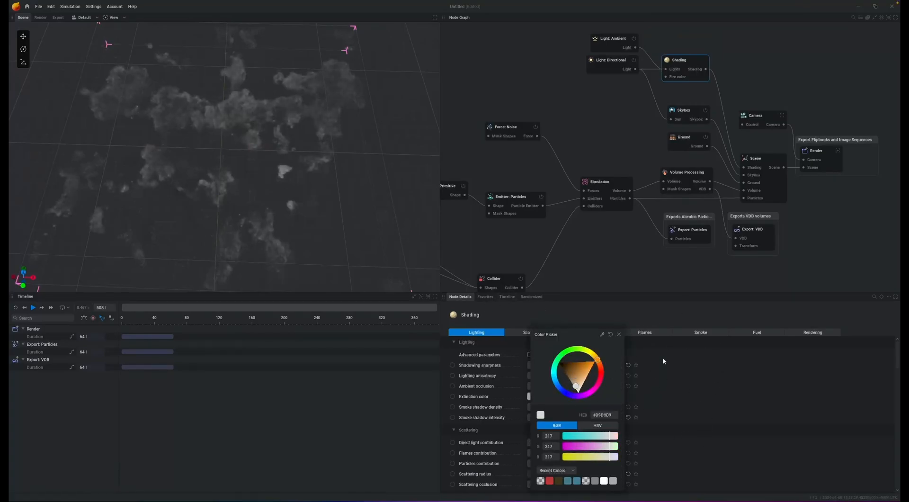
pyautogui.click(601, 256)
# Step: Set the minimum smoke color in the Shading node to grey #909090
pyautogui.click(684, 74)
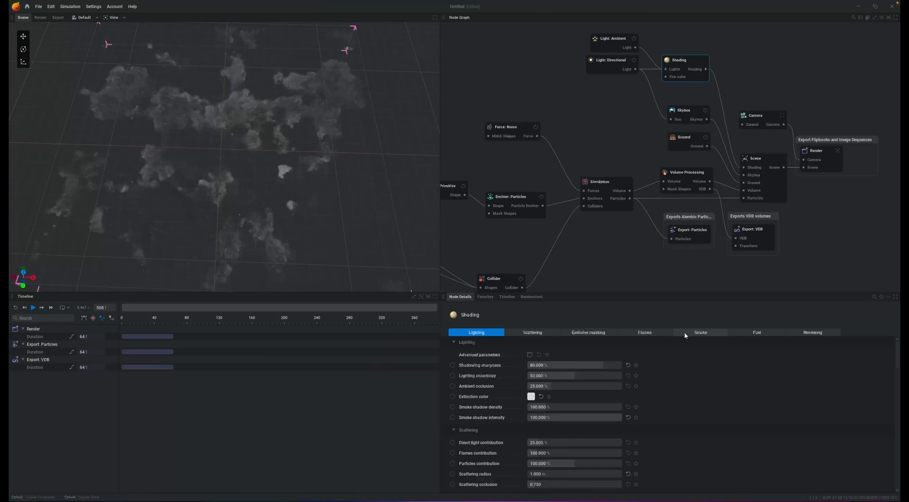
pyautogui.click(697, 332)
pyautogui.click(535, 459)
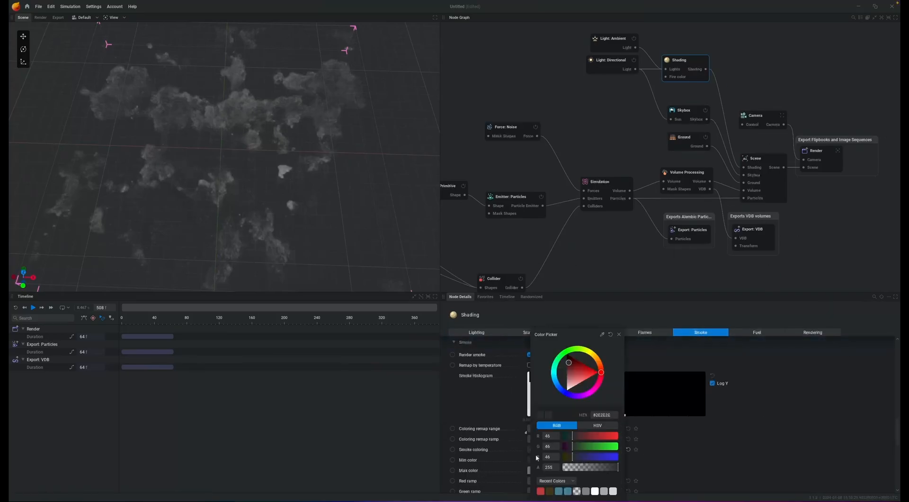
pyautogui.click(560, 384)
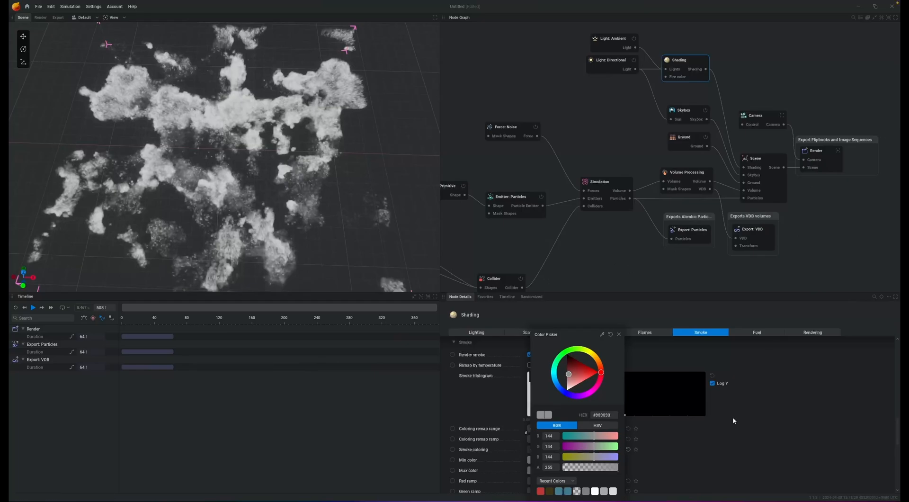
pyautogui.click(744, 453)
# Step: Change the Shading node's maximum smoke color to a lighter grey
pyautogui.click(531, 470)
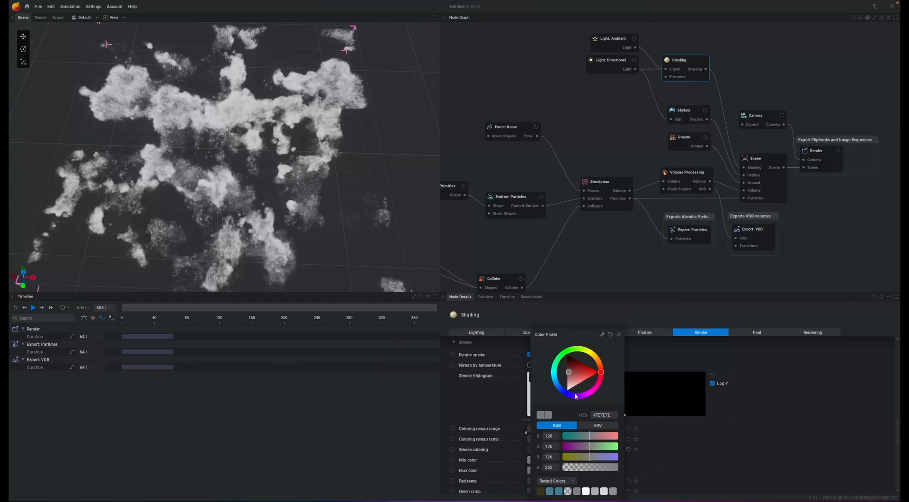
pyautogui.moveTo(569, 375); pyautogui.dragTo(560, 389)
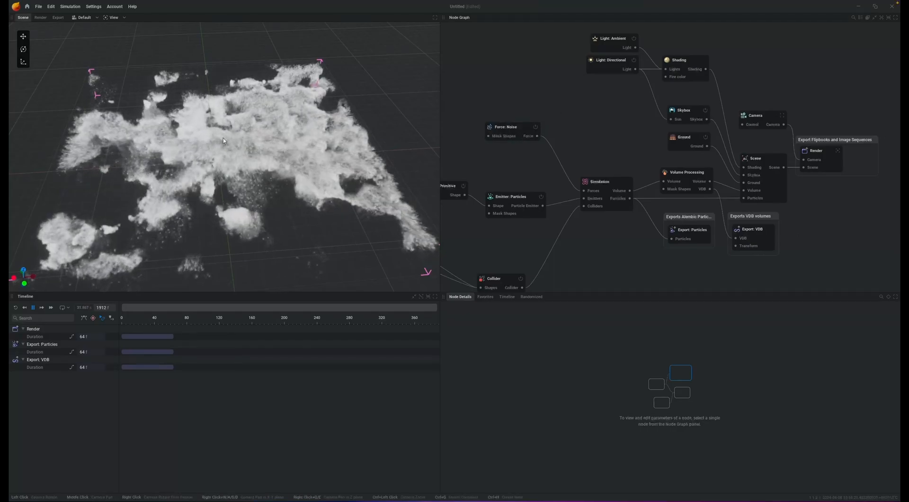
# Step: Inspect the particle emitter's emission settings and replay the simulation from the start
pyautogui.click(511, 194)
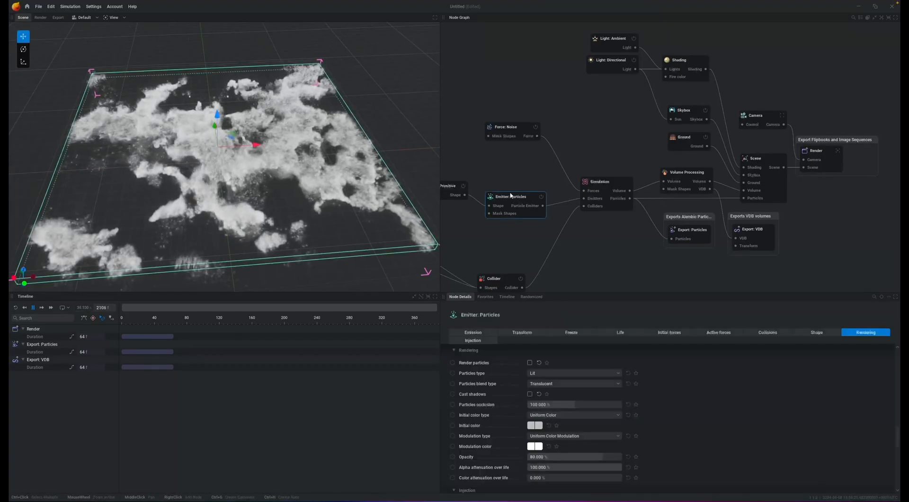
pyautogui.click(475, 333)
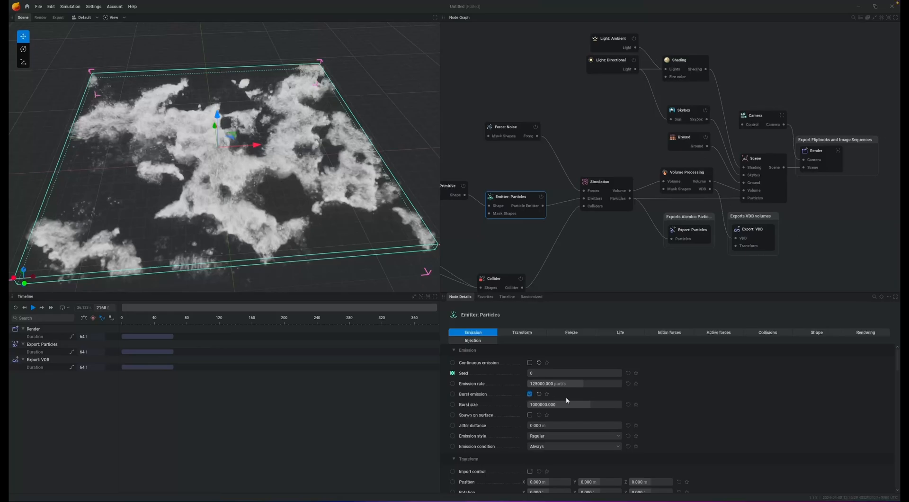
pyautogui.press('r')
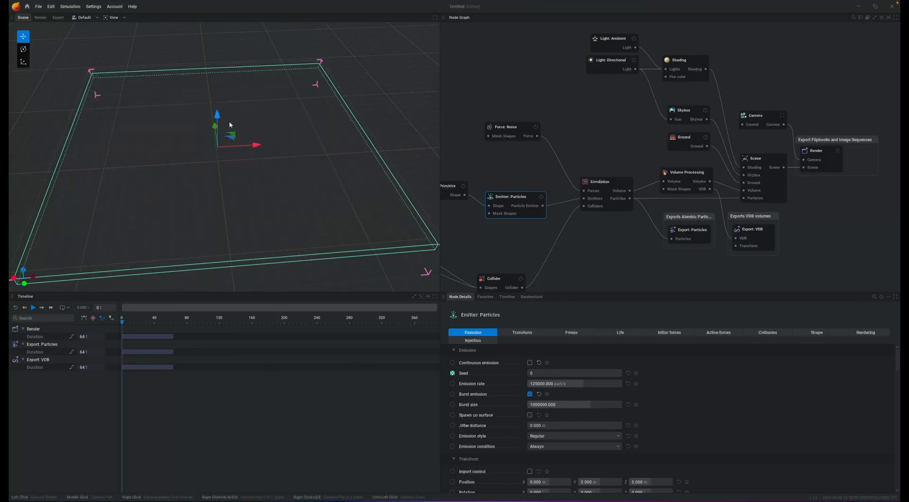
pyautogui.press('space')
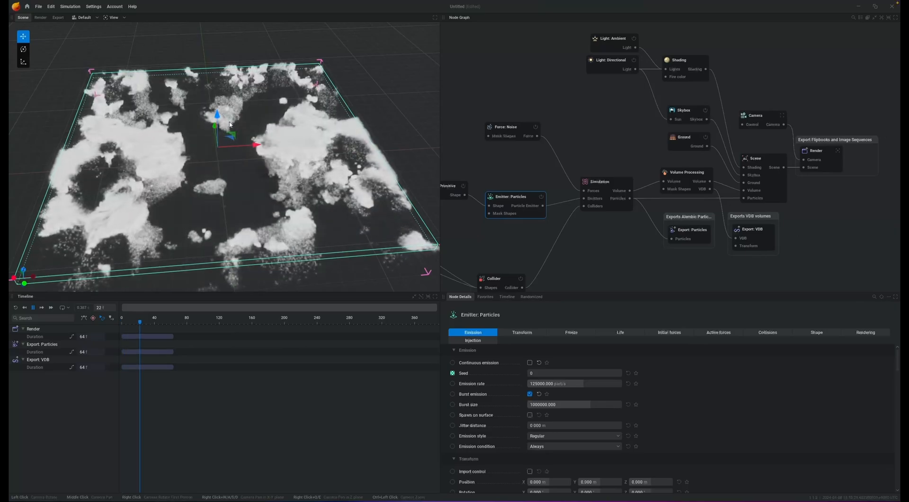
pyautogui.press('space')
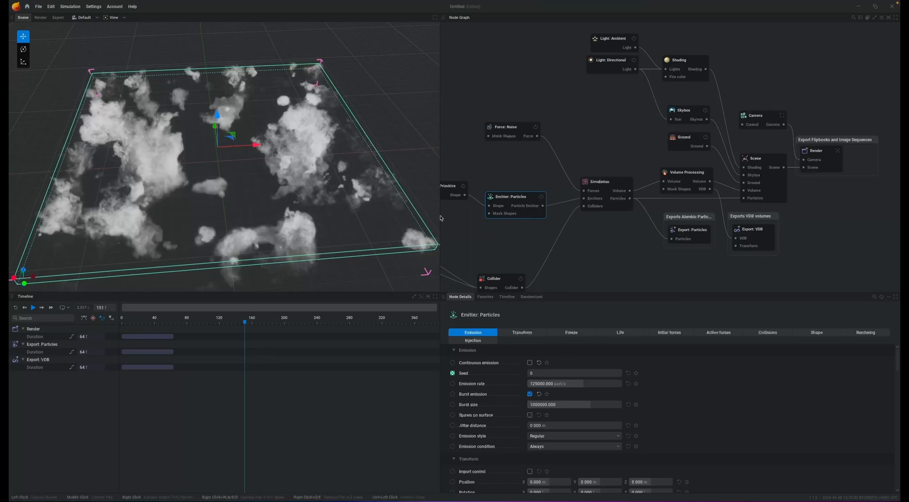
# Step: Edit the maximum lifetime limit of the particle emitter
pyautogui.click(619, 333)
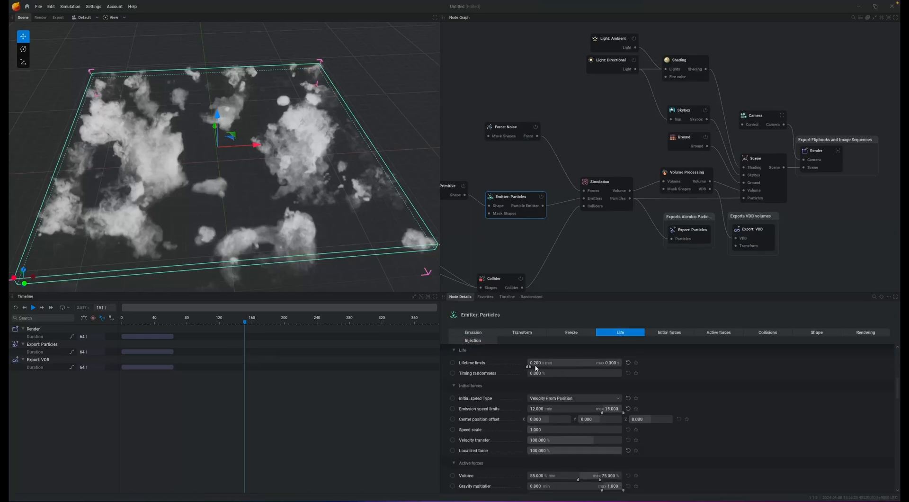
pyautogui.click(610, 363)
pyautogui.press('Return')
pyautogui.click(608, 256)
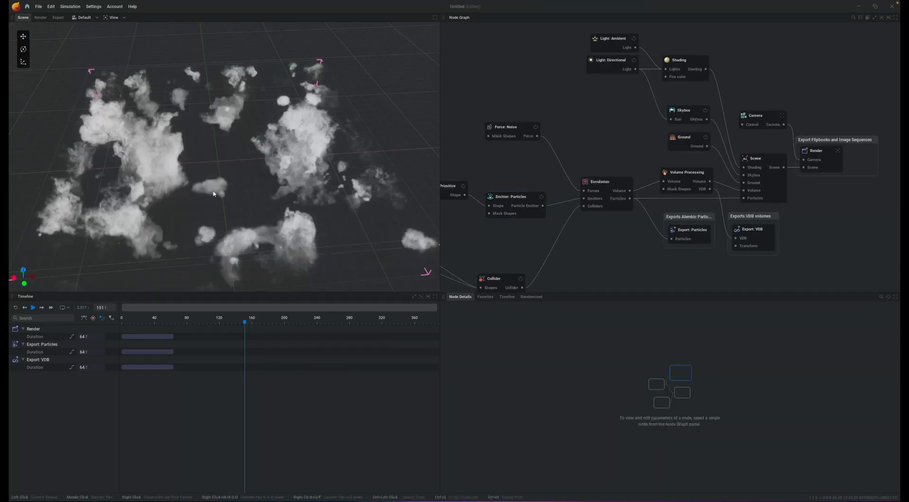
# Step: Set the particle emitter's active-force volume limits to 75% minimum and 100% maximum
pyautogui.press('space')
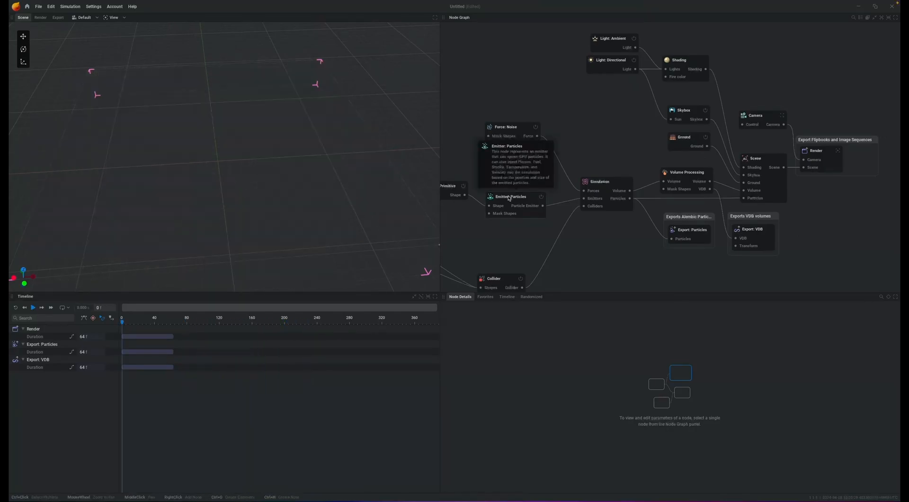
pyautogui.click(509, 199)
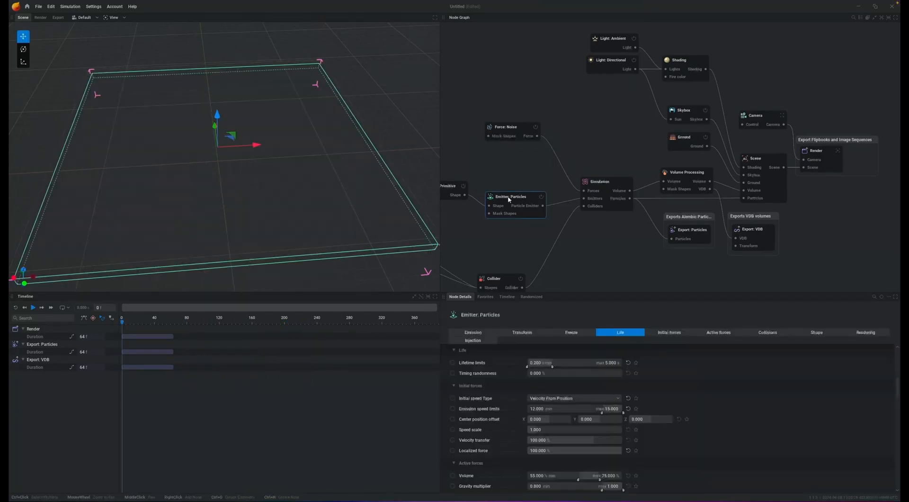
pyautogui.click(727, 335)
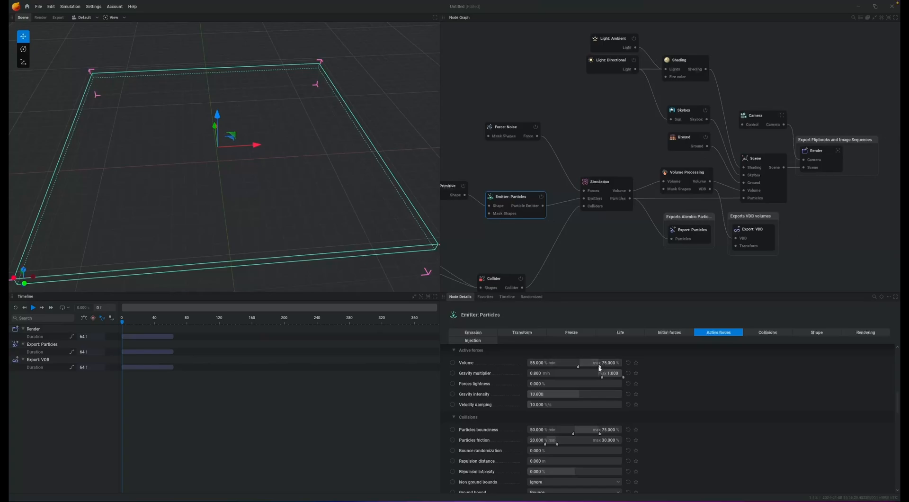
pyautogui.moveTo(606, 370); pyautogui.dragTo(648, 368)
pyautogui.click(540, 362)
pyautogui.press('Return')
# Step: Set the emitter's velocity damping to 250 %/s and forces tightness to 100%, and replay the simulation
pyautogui.moveTo(535, 406); pyautogui.dragTo(606, 406)
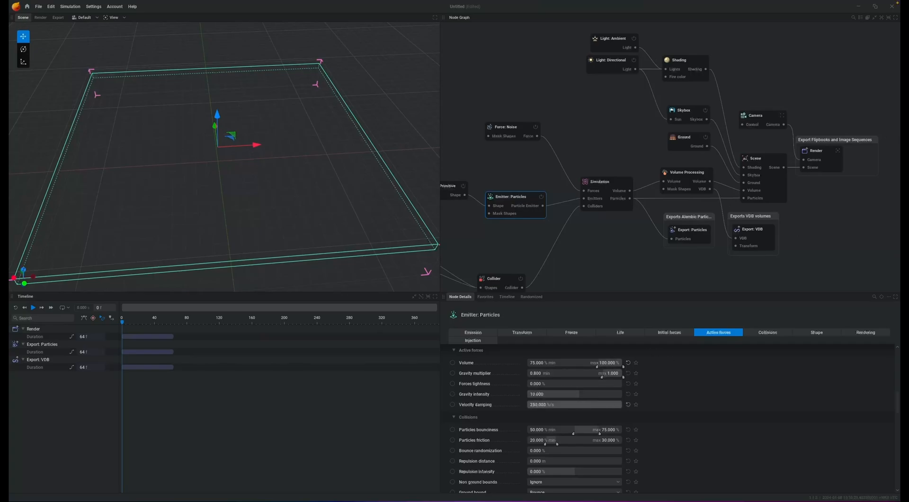
pyautogui.moveTo(533, 386); pyautogui.dragTo(623, 385)
pyautogui.press('space')
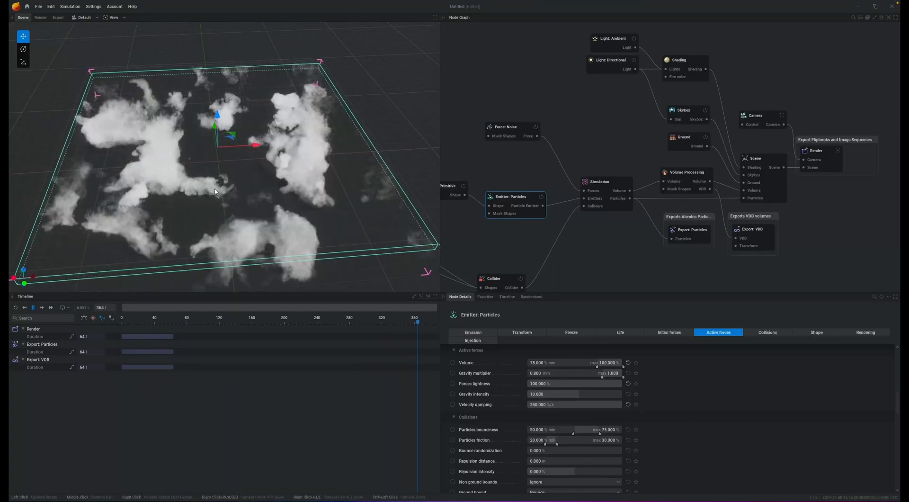
# Step: Reduce the Noise force's amplitude to 0.2 while the simulation is running
pyautogui.click(508, 127)
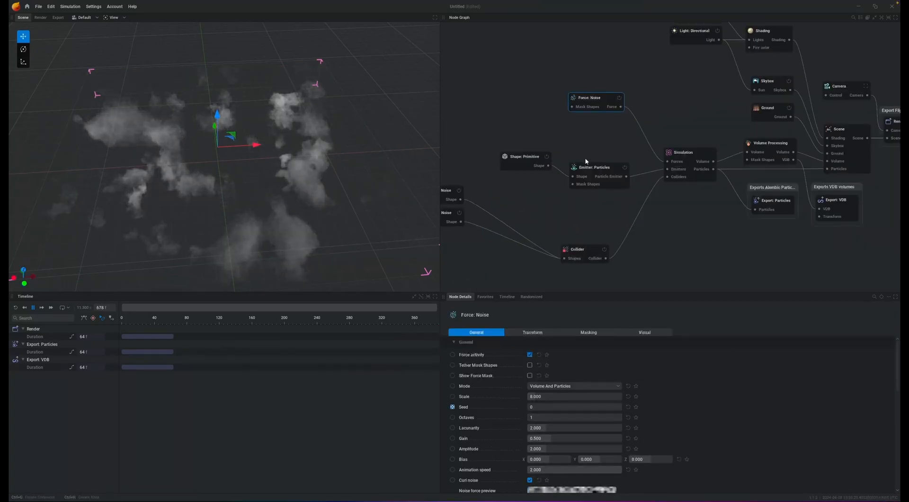
pyautogui.click(569, 448)
pyautogui.write('.2')
pyautogui.press('Return')
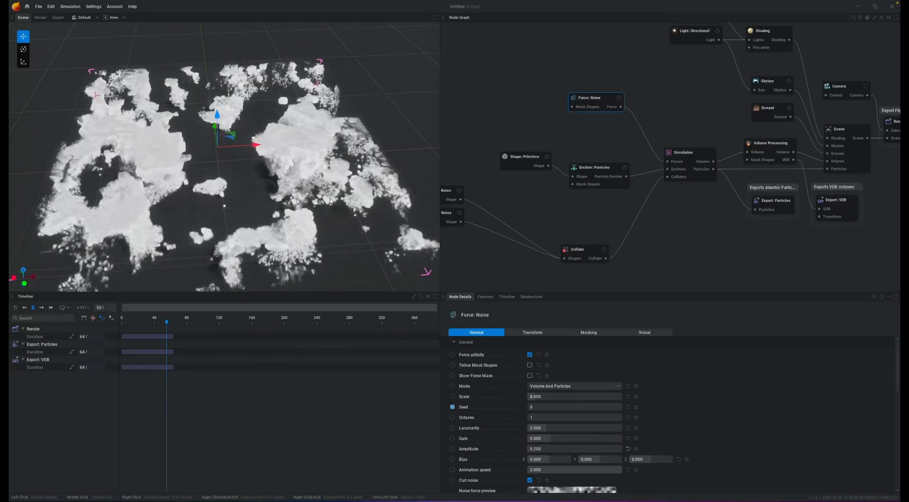
pyautogui.click(311, 177)
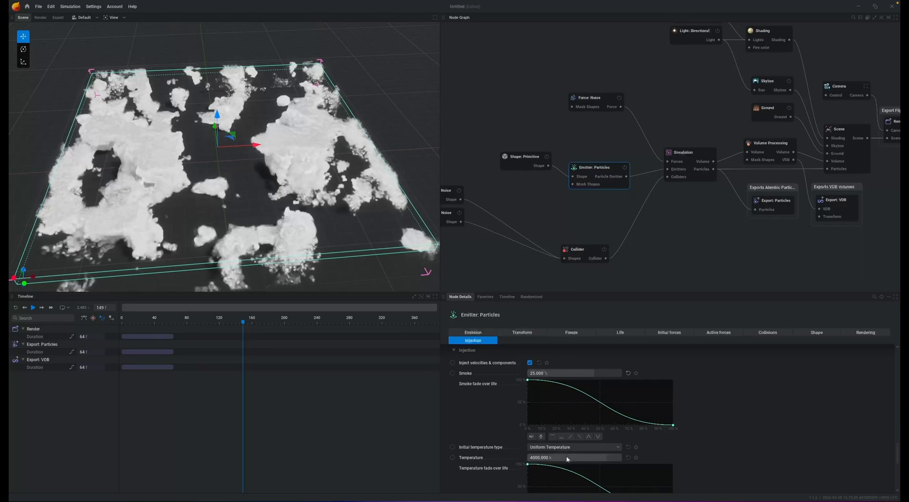
# Step: Set the emitter's injected temperature, flames and velocity to 0, and replay the simulation
pyautogui.scroll(-5, 769, 458)
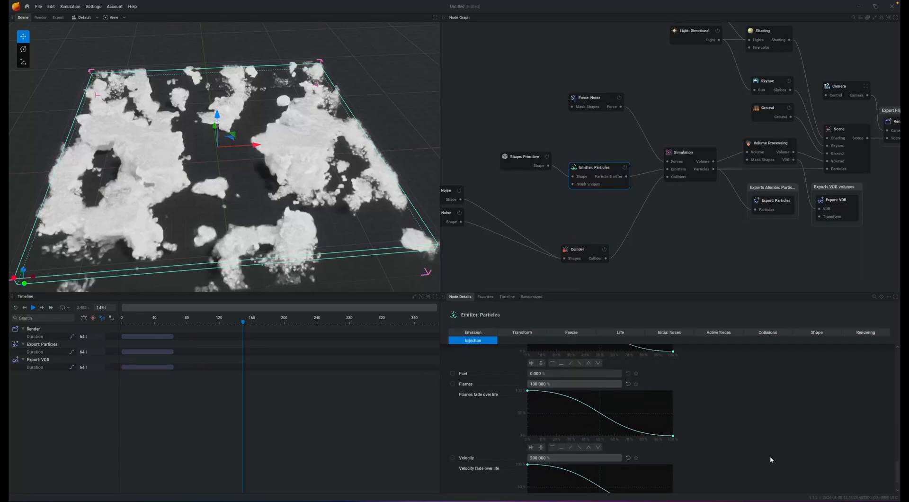
pyautogui.moveTo(608, 383); pyautogui.dragTo(527, 383)
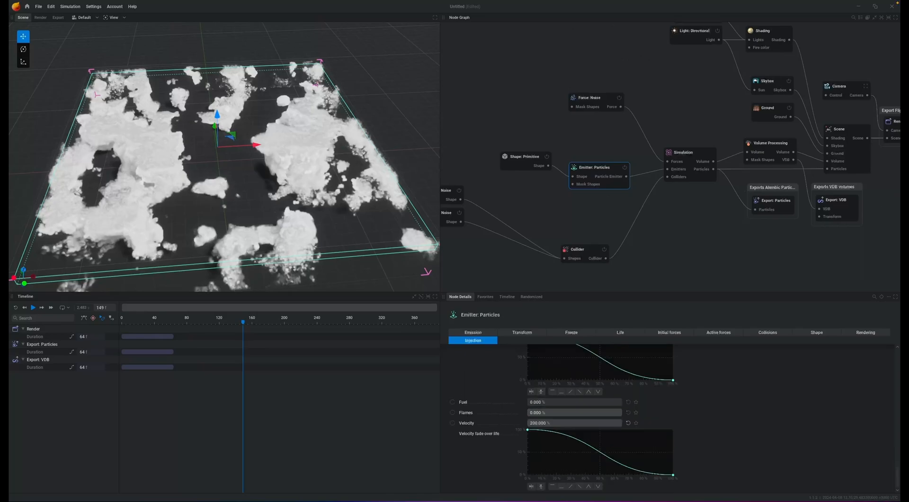
pyautogui.moveTo(602, 423); pyautogui.dragTo(527, 422)
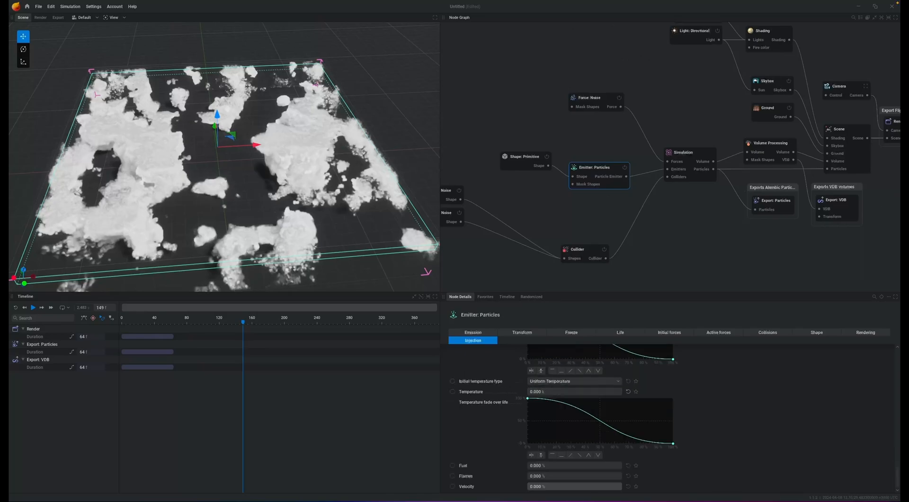
pyautogui.press('space')
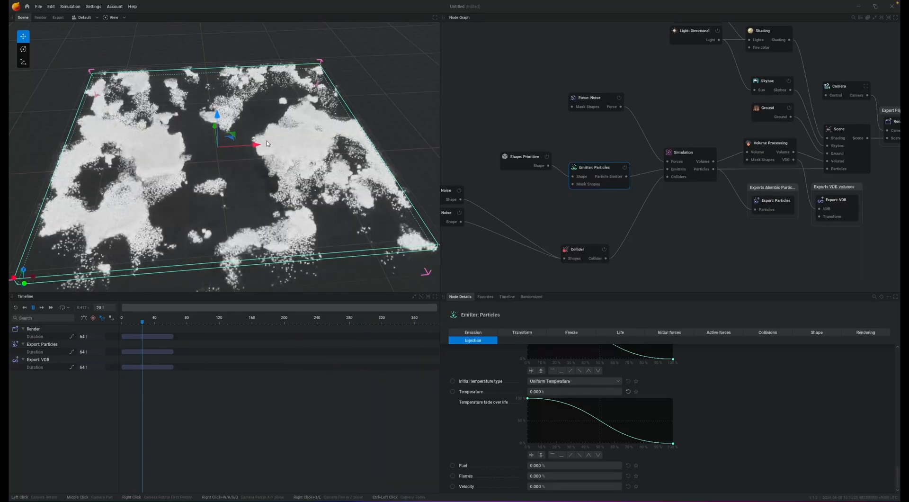
# Step: Switch the Collider node off during playback to release the particles, and switch it back on
pyautogui.click(604, 249)
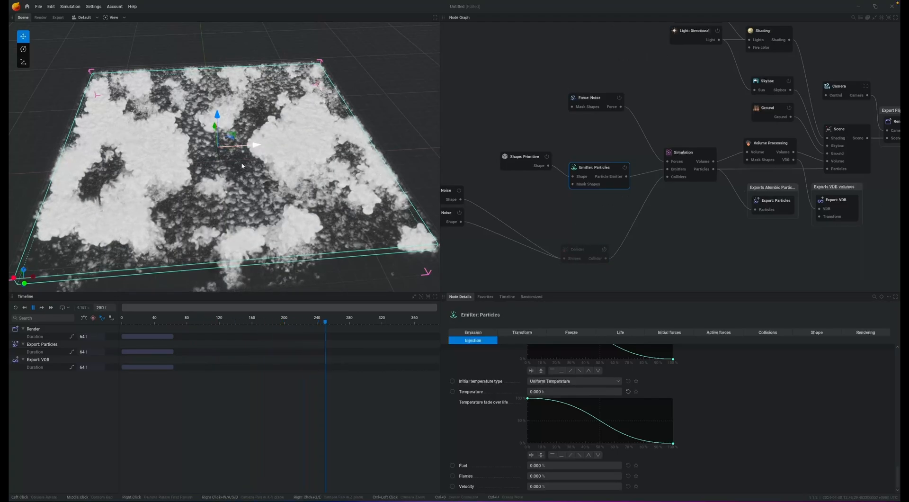
pyautogui.click(604, 254)
pyautogui.click(604, 250)
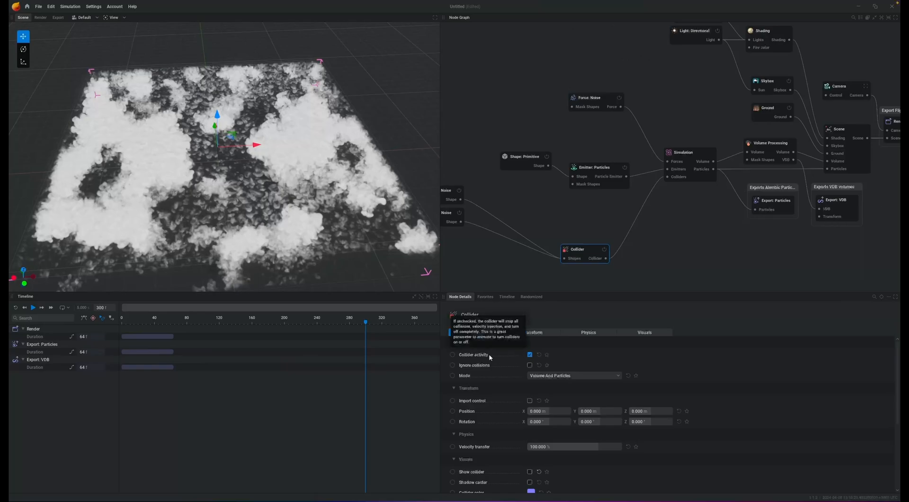
# Step: Keyframe the Collider activity as enabled at frame 0 and disabled at frame 240, and replay from the start
pyautogui.press('r')
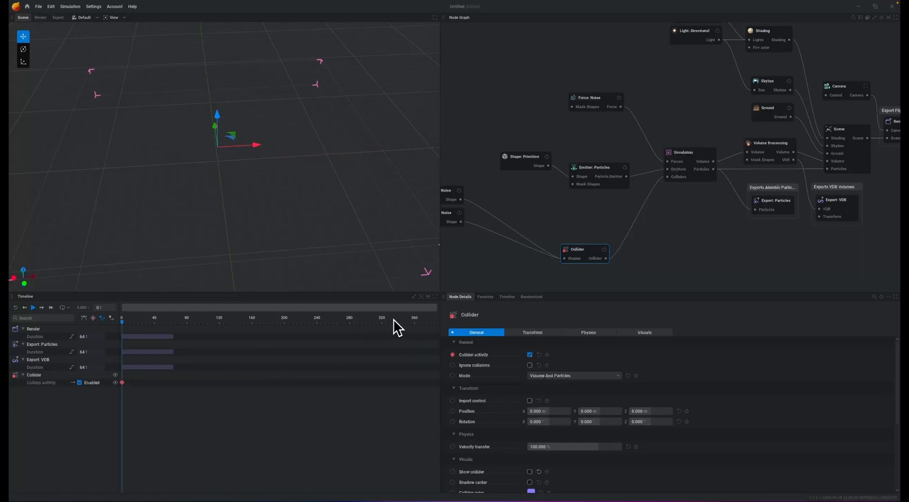
pyautogui.click(415, 323)
pyautogui.moveTo(415, 325); pyautogui.dragTo(317, 354)
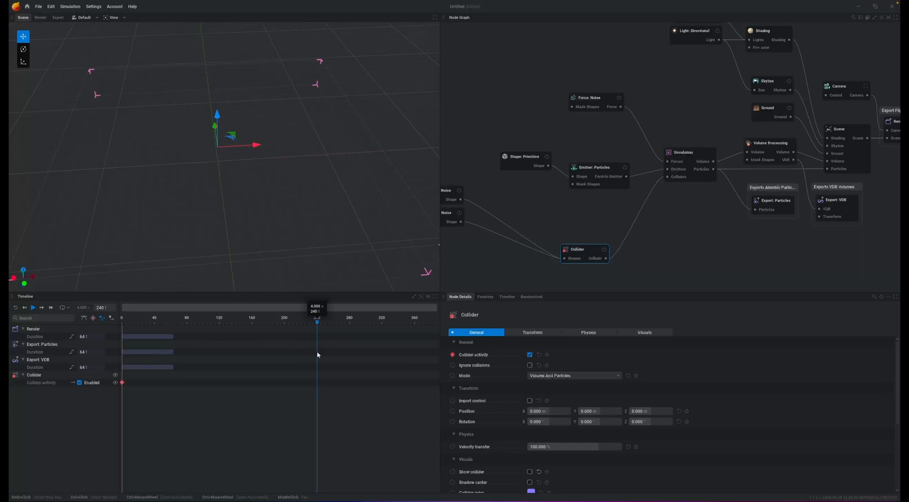
pyautogui.click(530, 355)
pyautogui.press('Home')
pyautogui.press('space')
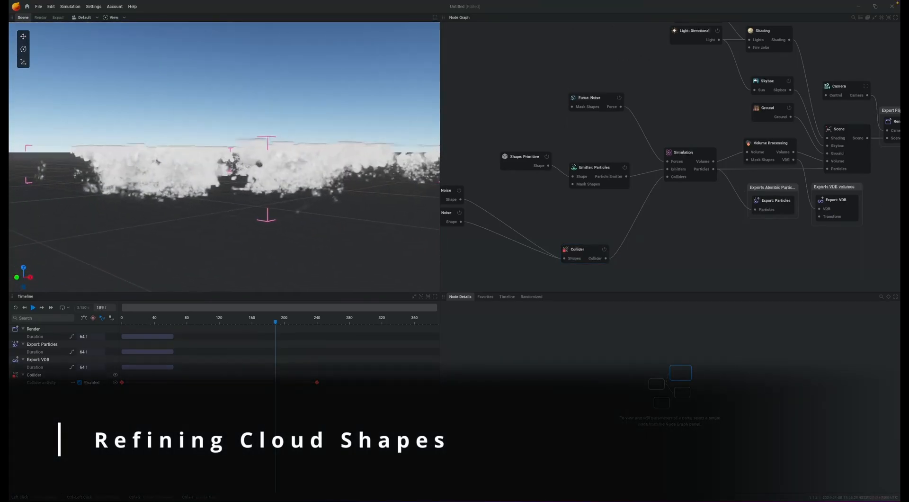
# Step: Set the Simulation node's smoke weight to 250% of gravity and restart the simulation
pyautogui.moveTo(199, 142); pyautogui.dragTo(345, 190)
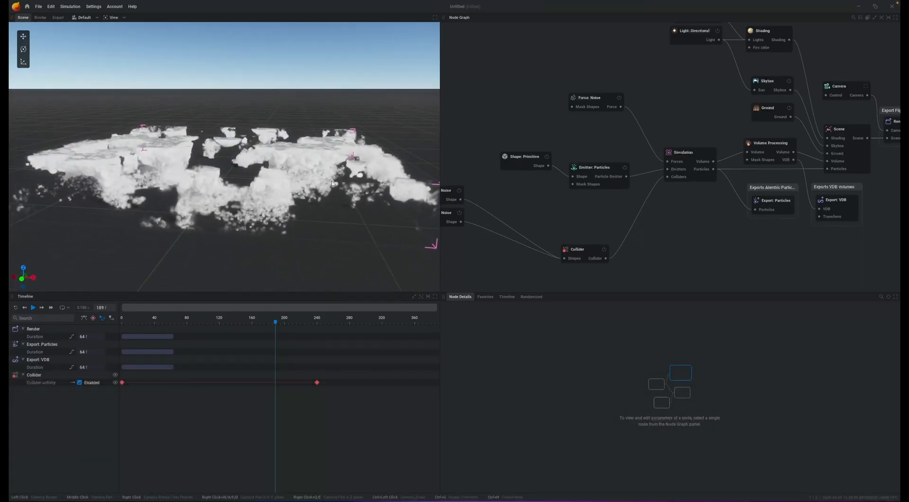
pyautogui.click(691, 156)
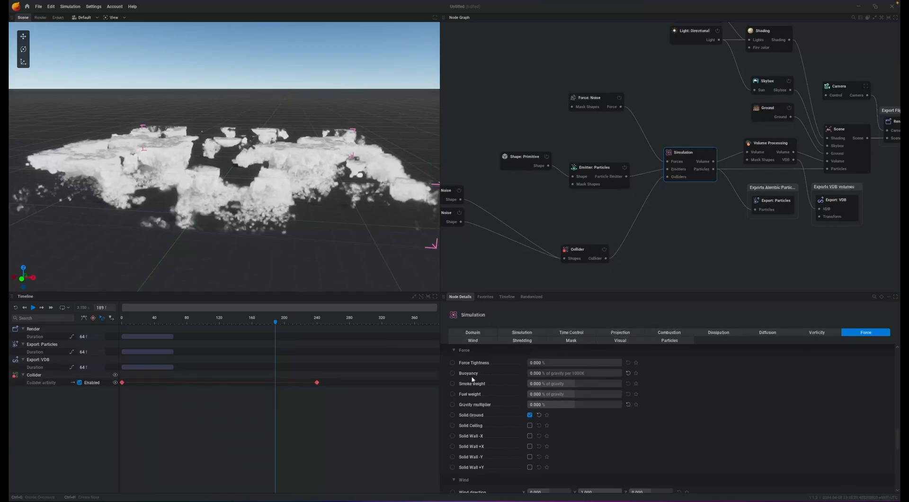
pyautogui.moveTo(537, 384); pyautogui.dragTo(563, 384)
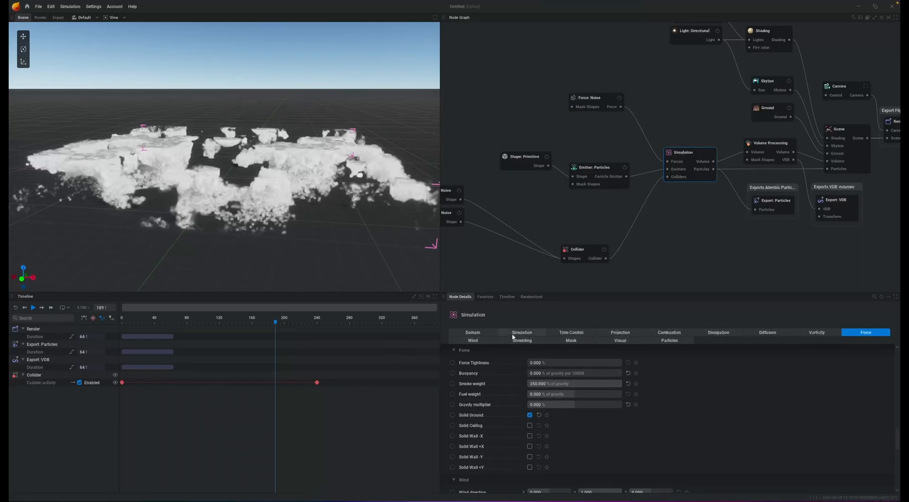
pyautogui.press('r')
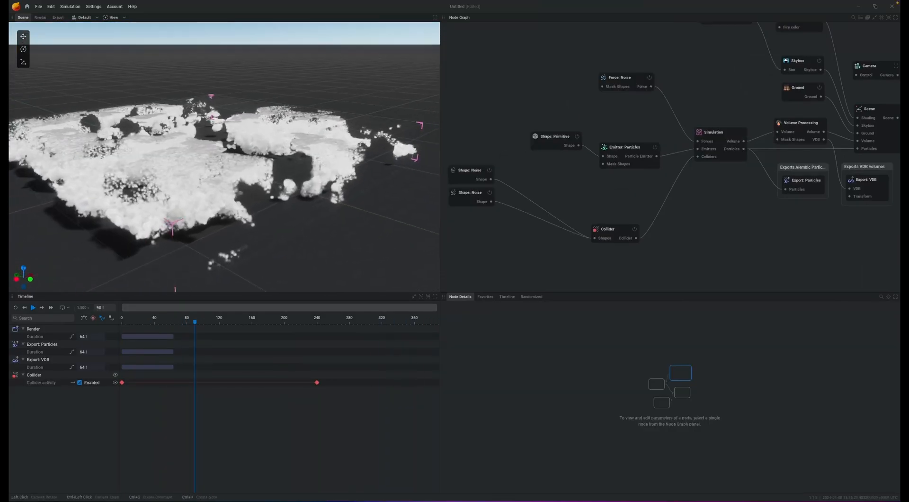
# Step: Connect both Shape: Noise nodes to the particle emitter's Mask Shapes input
pyautogui.moveTo(350, 147); pyautogui.dragTo(317, 138)
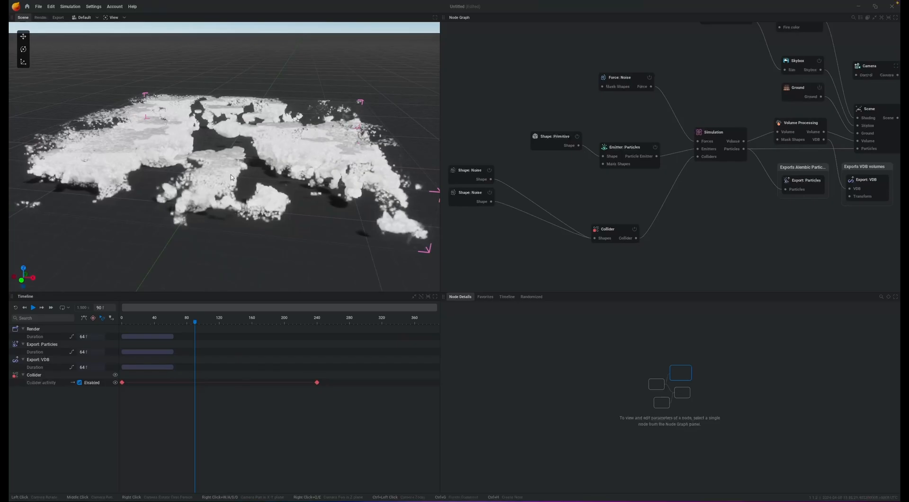
pyautogui.click(620, 161)
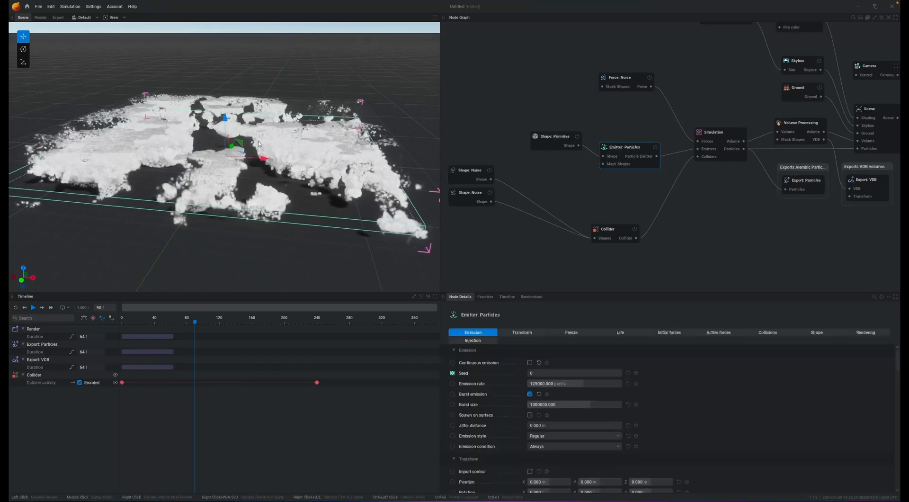
pyautogui.click(467, 197)
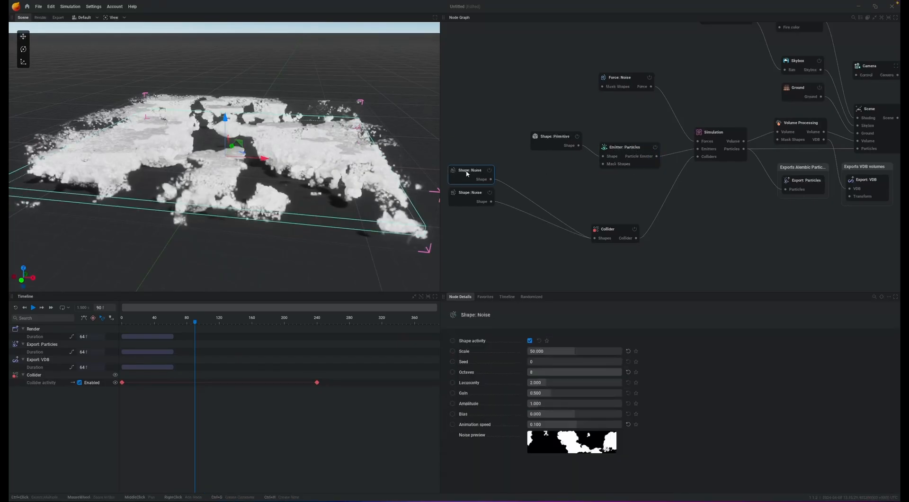
pyautogui.click(469, 178)
pyautogui.click(469, 197)
pyautogui.click(469, 176)
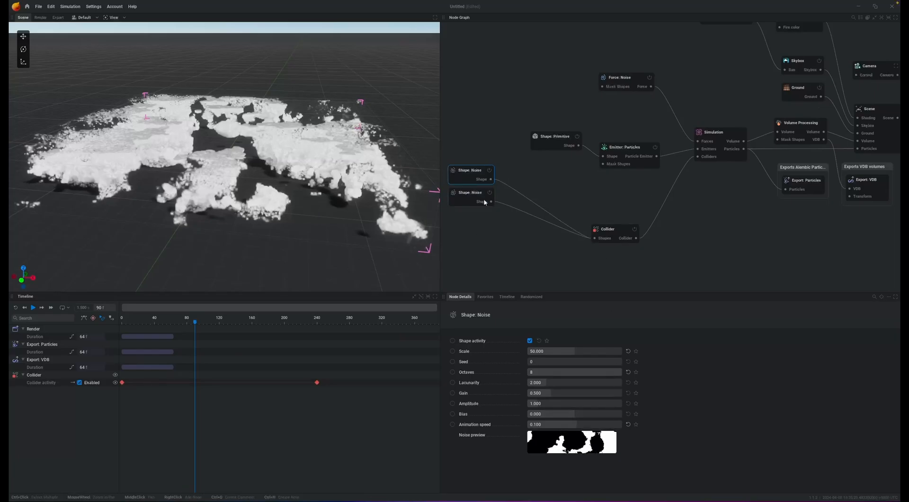
pyautogui.click(472, 145)
pyautogui.click(461, 178)
pyautogui.moveTo(491, 179); pyautogui.dragTo(604, 165)
pyautogui.moveTo(491, 201); pyautogui.dragTo(603, 165)
# Step: Set the particle emitter's emission condition to Outside Masking Shape
pyautogui.click(628, 148)
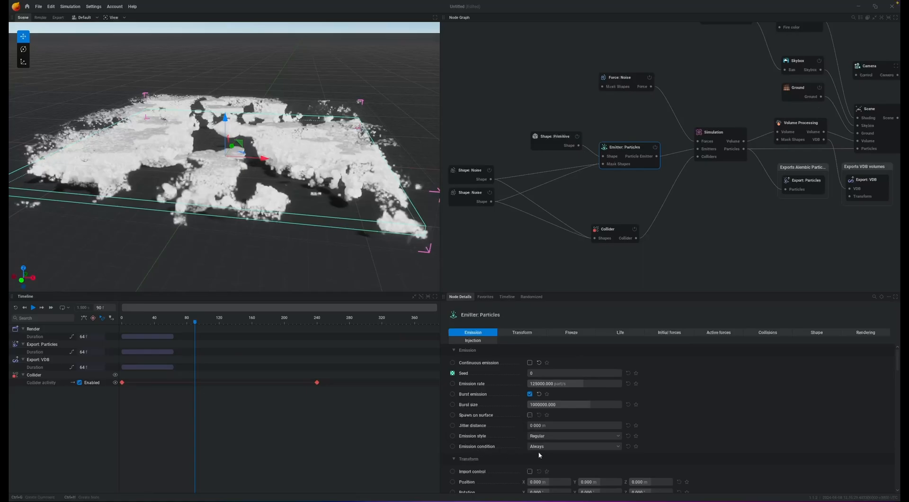
pyautogui.click(553, 448)
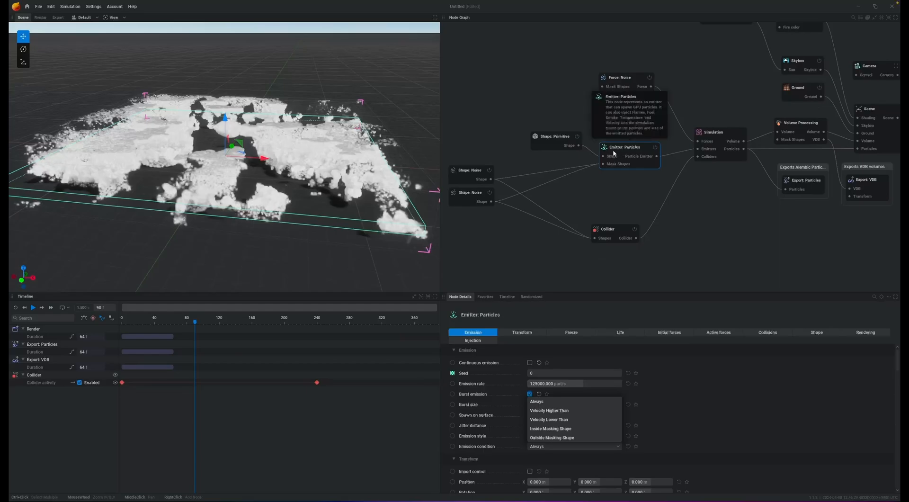
pyautogui.moveTo(608, 230)
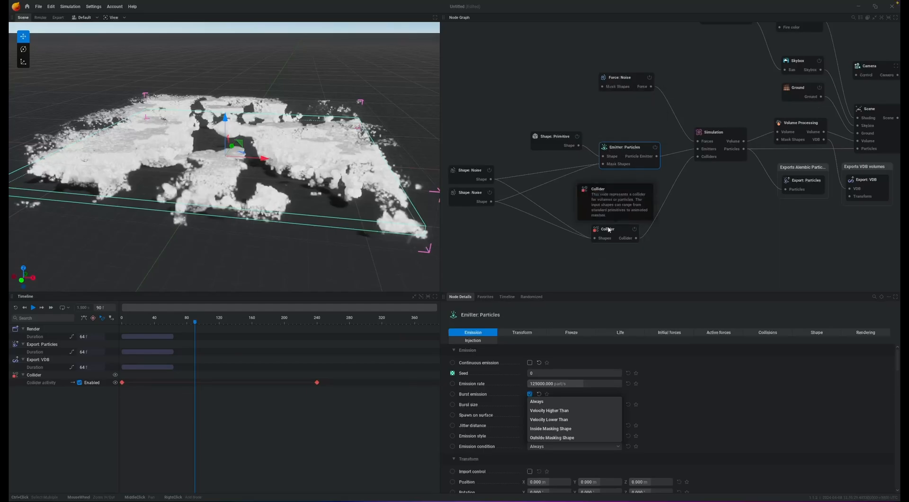
pyautogui.click(556, 437)
pyautogui.click(662, 254)
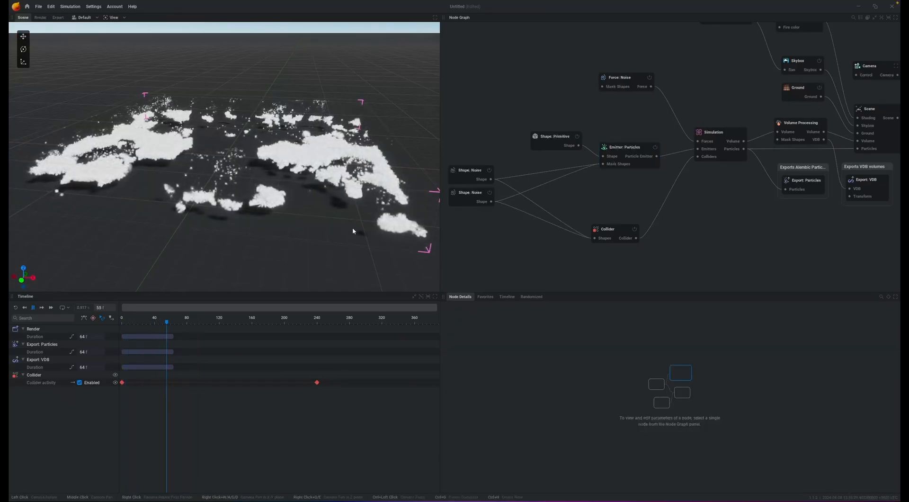
# Step: Move the Shape: Primitive node above the two Shape: Noise nodes in the graph and play the simulation
pyautogui.moveTo(227, 180); pyautogui.dragTo(224, 280)
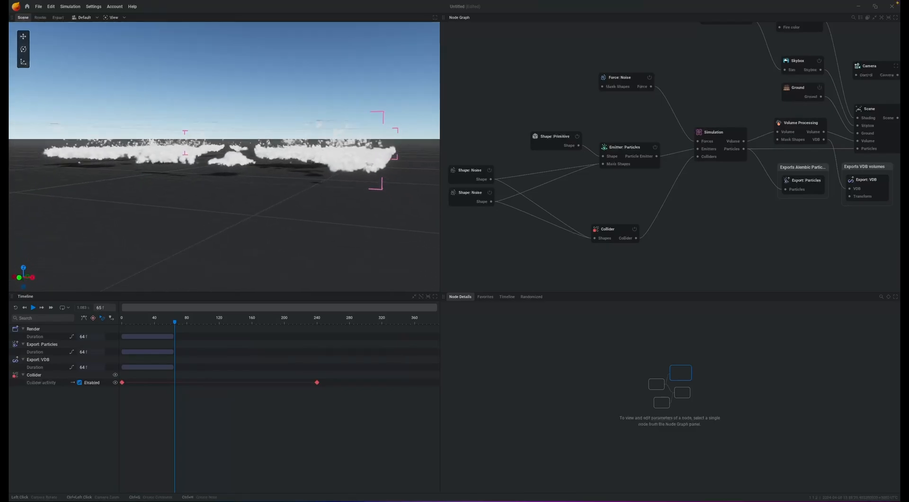
pyautogui.moveTo(546, 140); pyautogui.dragTo(494, 91)
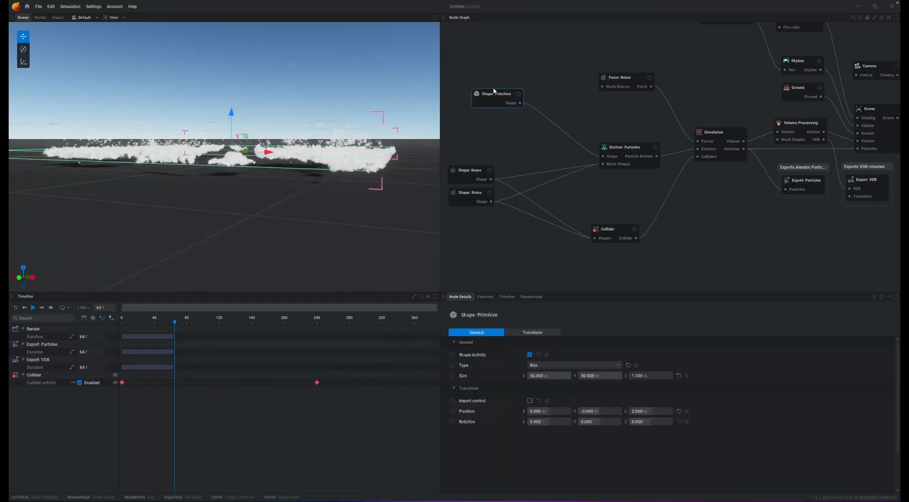
pyautogui.click(476, 171)
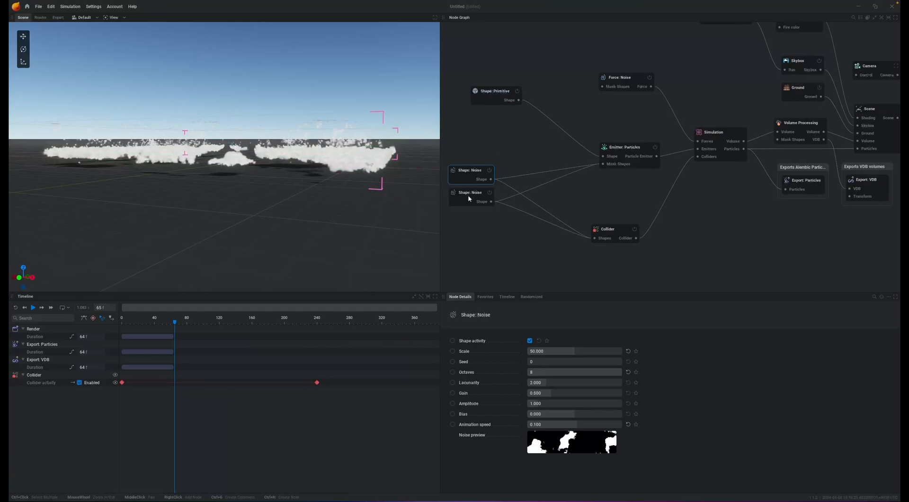
pyautogui.click(496, 98)
pyautogui.moveTo(317, 151); pyautogui.dragTo(283, 179)
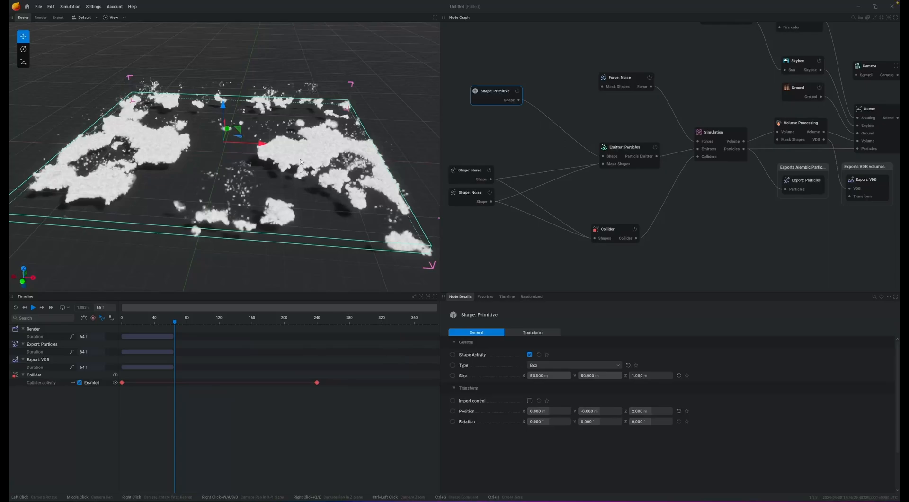
pyautogui.press('space')
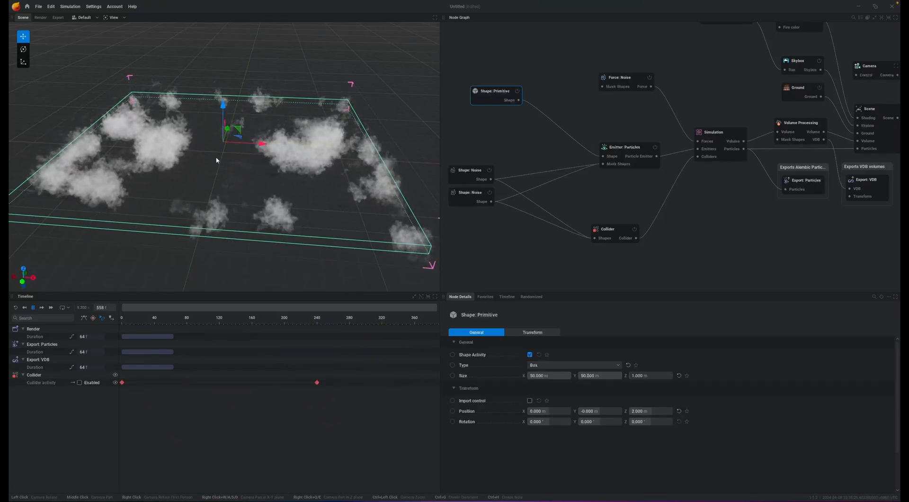
# Step: Set the Simulation node's smoke dissipation to 5 %/s and velocity dissipation to 50 %/s, and replay the simulation
pyautogui.click(715, 135)
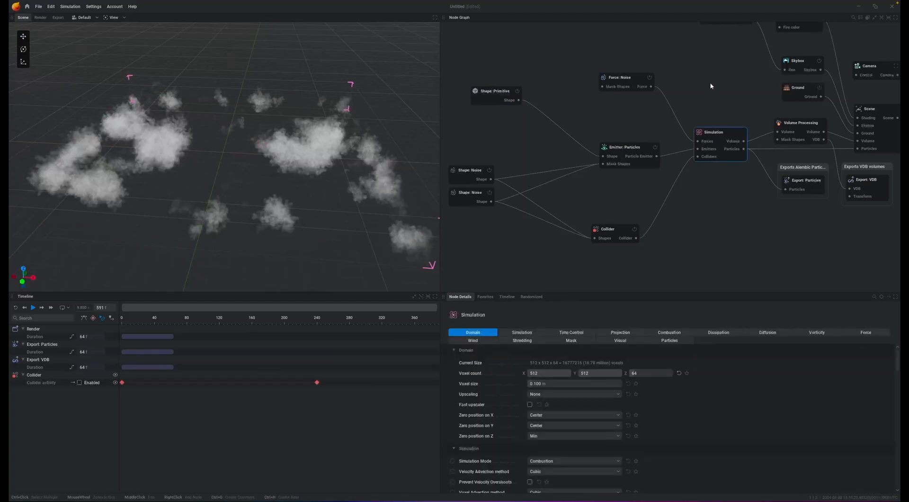
pyautogui.click(714, 333)
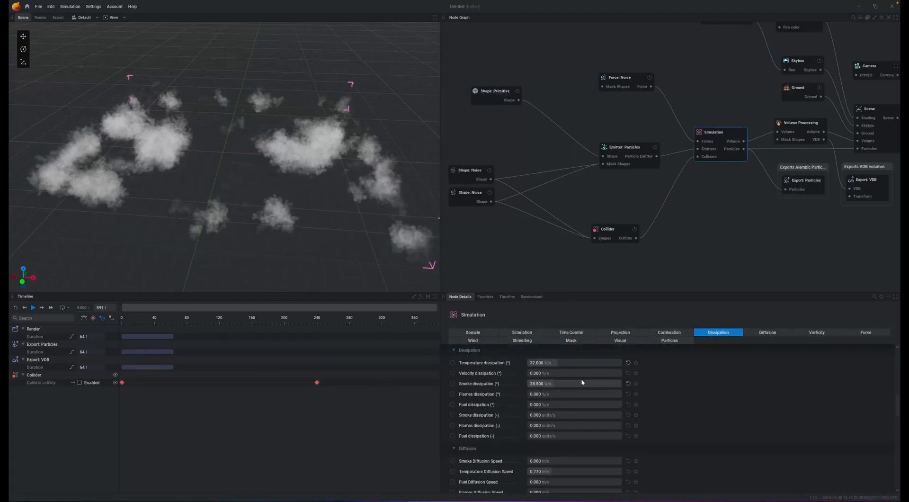
pyautogui.click(566, 383)
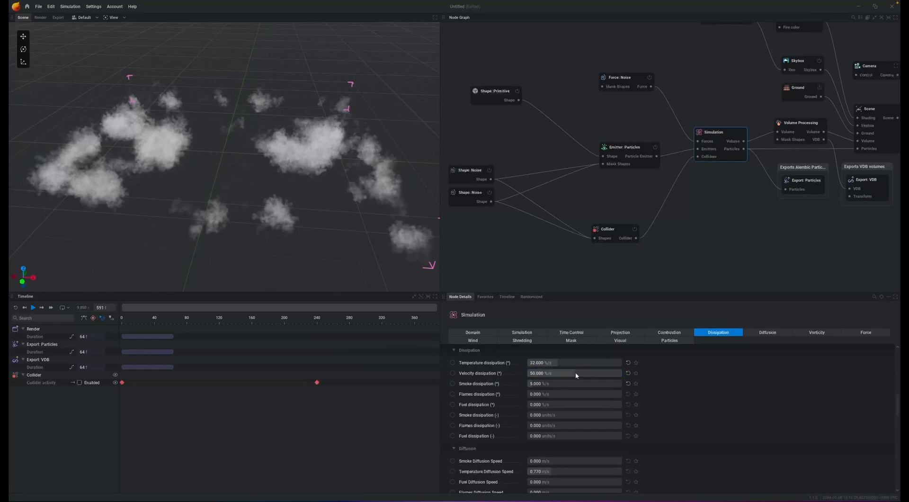
pyautogui.press('space')
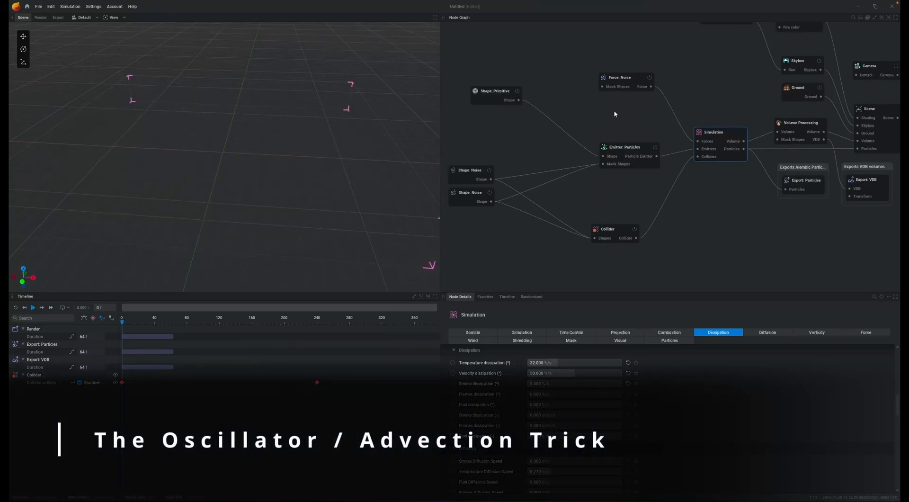
pyautogui.press('space')
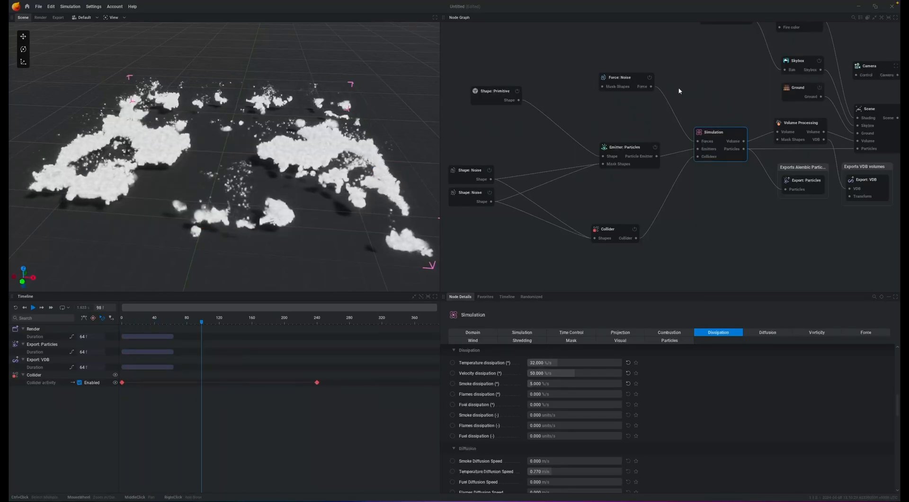
# Step: Move the force, shape, emitter and collider nodes together up and away from the Simulation node to free graph space
pyautogui.moveTo(651, 44); pyautogui.dragTo(464, 261)
pyautogui.moveTo(607, 229); pyautogui.dragTo(550, 149)
# Step: Try a Simulation advection offset of 4 m/s on Y and 4.4 m/s on X while the simulation plays
pyautogui.click(715, 138)
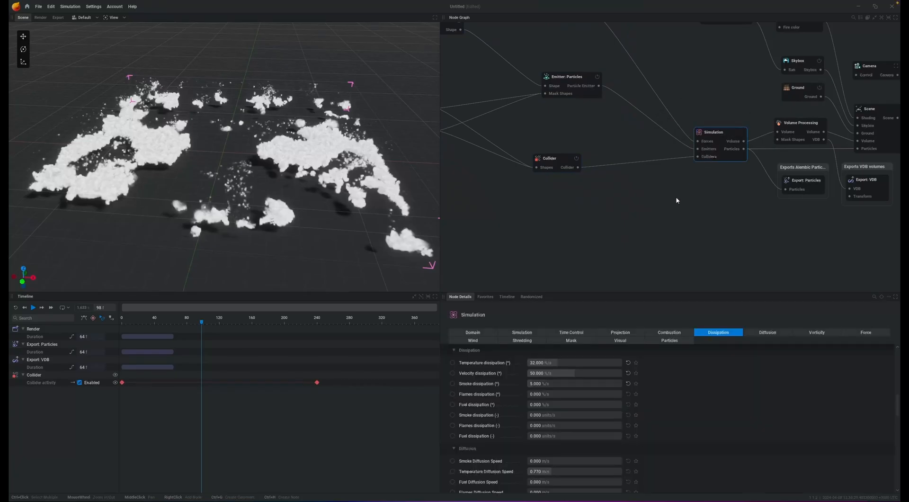
pyautogui.click(535, 333)
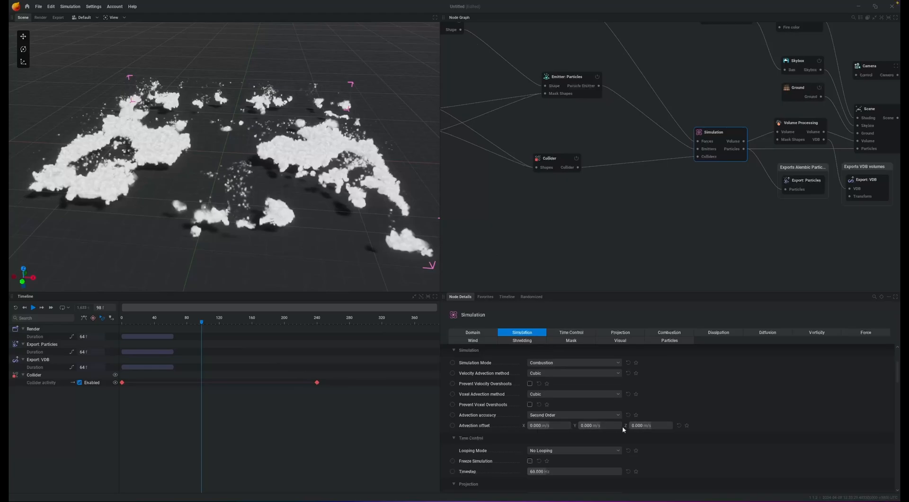
pyautogui.press('space')
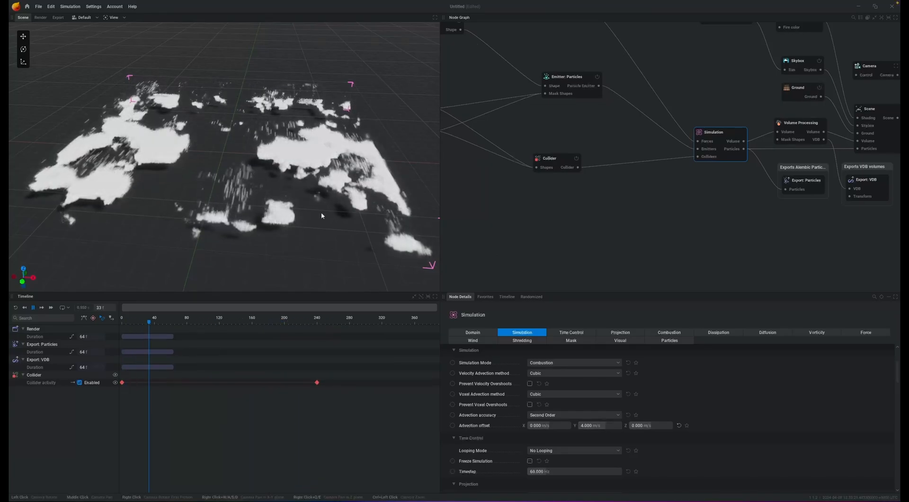
pyautogui.moveTo(556, 425); pyautogui.dragTo(577, 426)
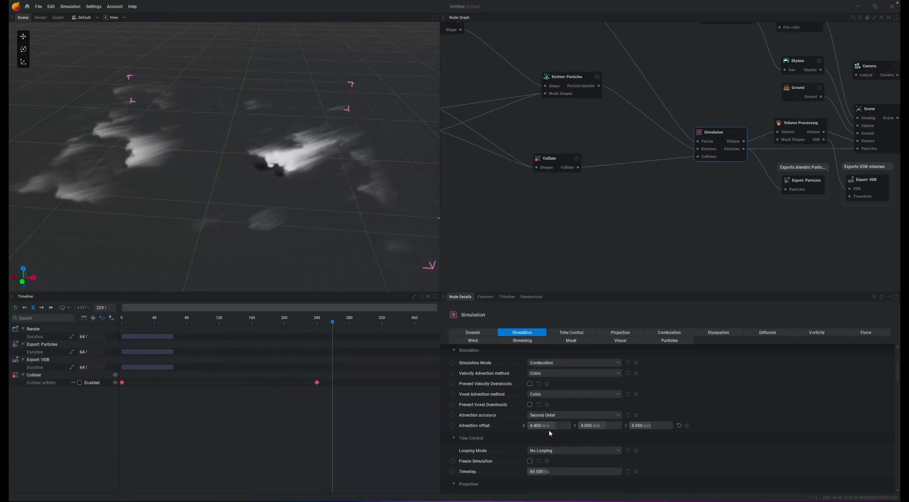
# Step: Reset the simulation and return the X and Y advection offsets to 0 m/s
pyautogui.write('r')
pyautogui.write('0')
pyautogui.press('Tab')
pyautogui.write('0')
pyautogui.press('Return')
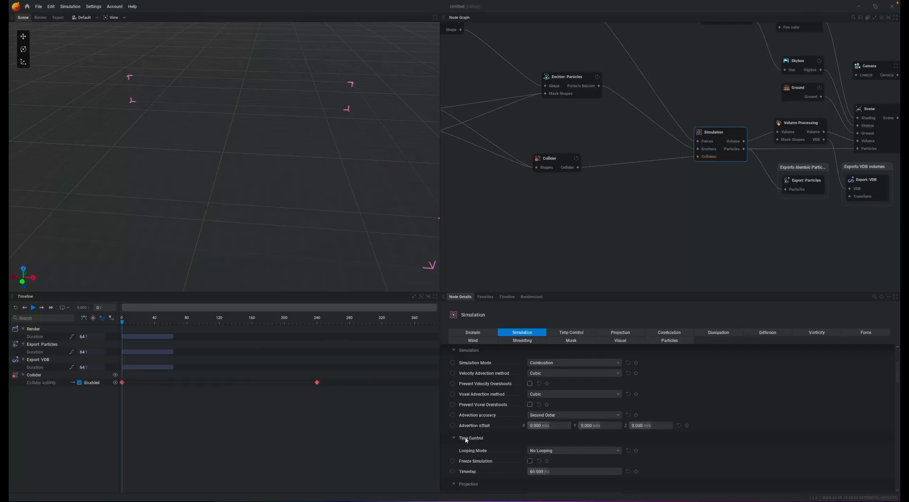
# Step: Expose the Simulation's advection offset as a node input and connect a new Mod: Oscillator node below the Collider to it
pyautogui.click(452, 426)
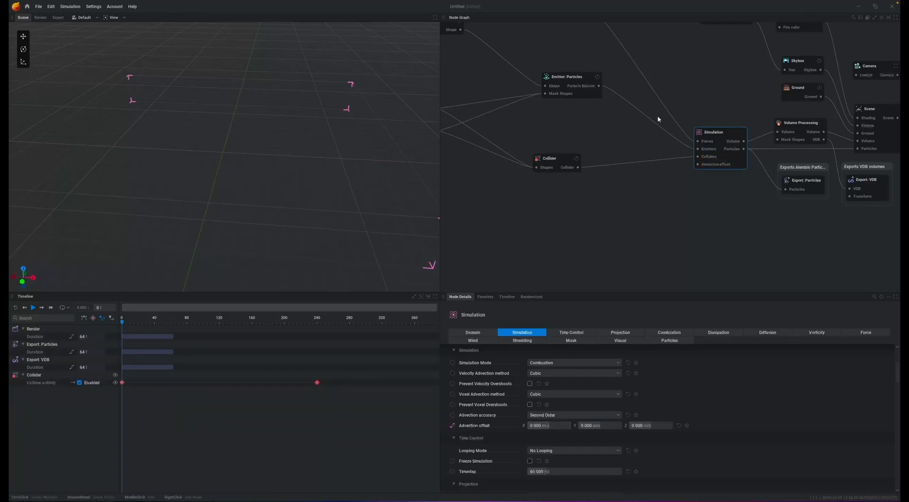
pyautogui.moveTo(696, 164); pyautogui.dragTo(600, 216)
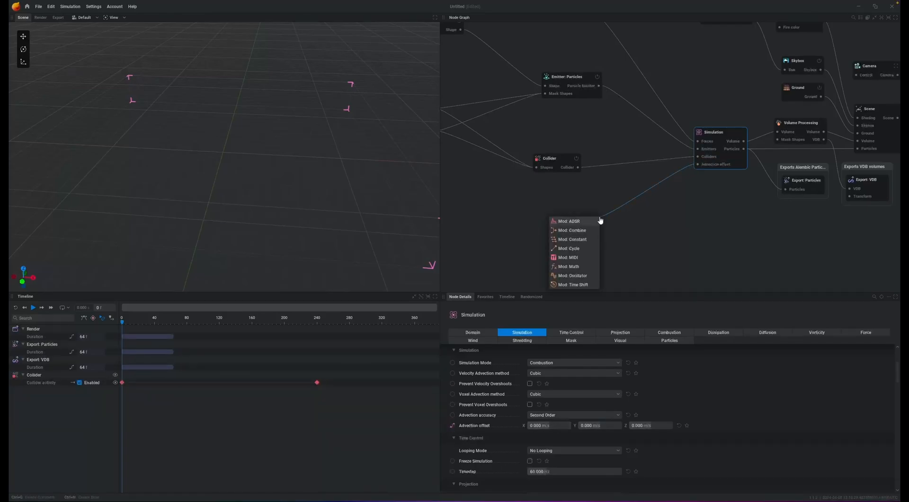
pyautogui.click(574, 275)
pyautogui.click(648, 247)
pyautogui.click(571, 210)
pyautogui.moveTo(571, 211); pyautogui.dragTo(570, 209)
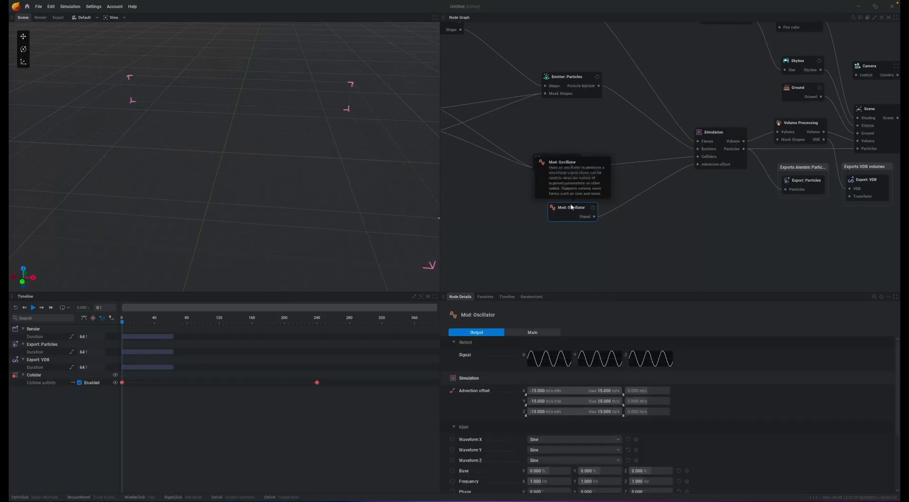
pyautogui.click(713, 139)
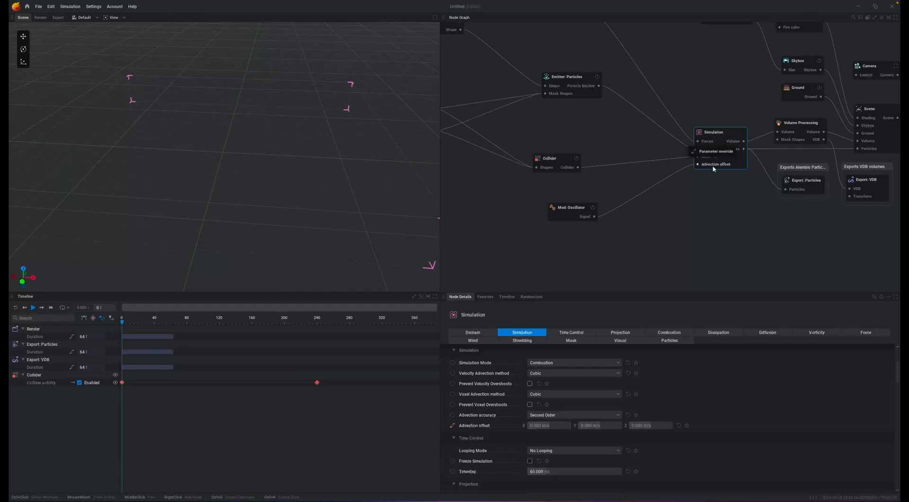
# Step: Set the oscillator's Y and Z advection offset minimum and maximum to 0 m/s and test-play the simulation
pyautogui.click(577, 209)
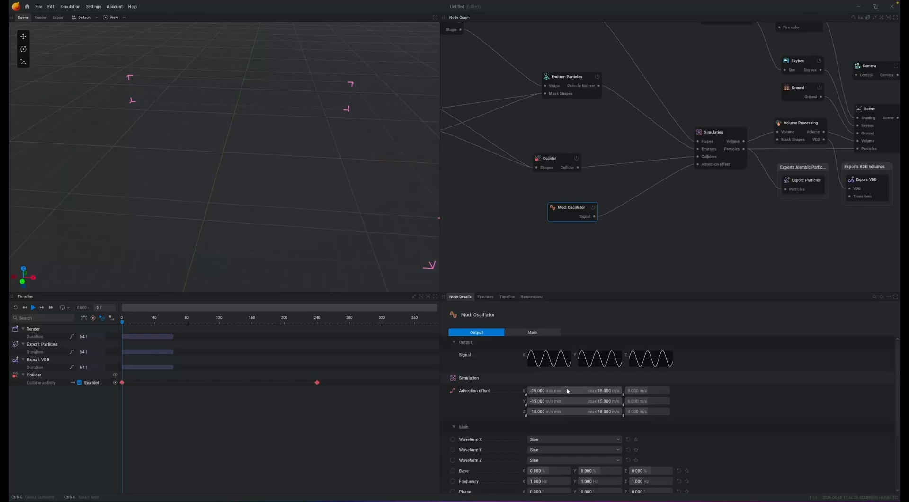
pyautogui.click(541, 401)
pyautogui.write('0')
pyautogui.press('Tab')
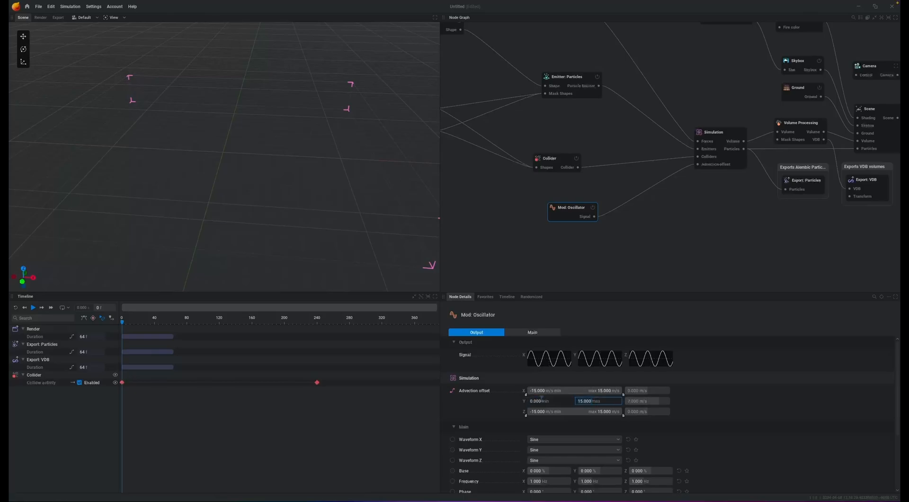
pyautogui.write('0')
pyautogui.press('Tab')
pyautogui.write('0')
pyautogui.press('Tab')
pyautogui.write('0')
pyautogui.press('Return')
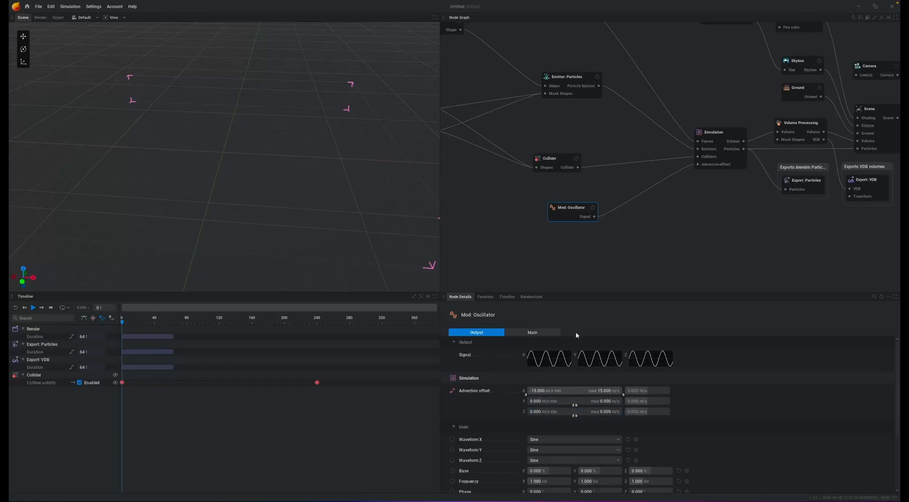
pyautogui.click(626, 255)
pyautogui.press('space')
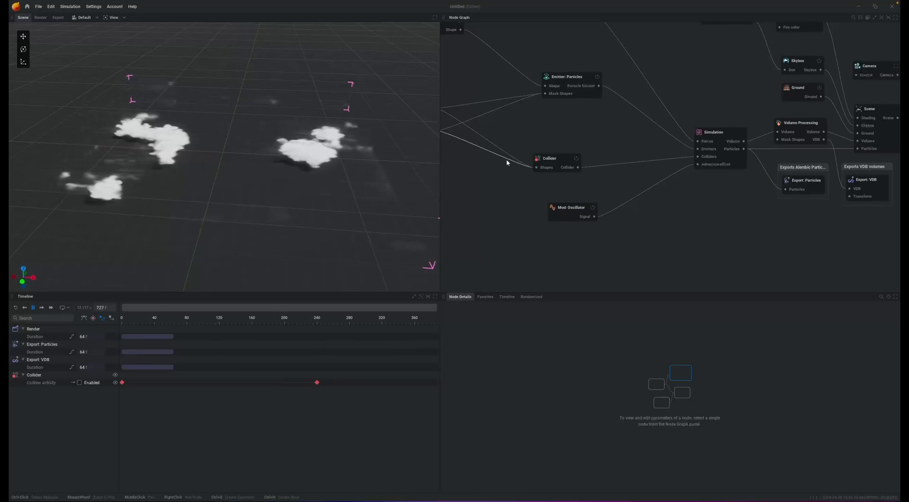
pyautogui.press('space')
# Step: Enlarge the oscillator's parameter area, set its X frequency to 0.5 Hz and test-play the simulation
pyautogui.click(565, 212)
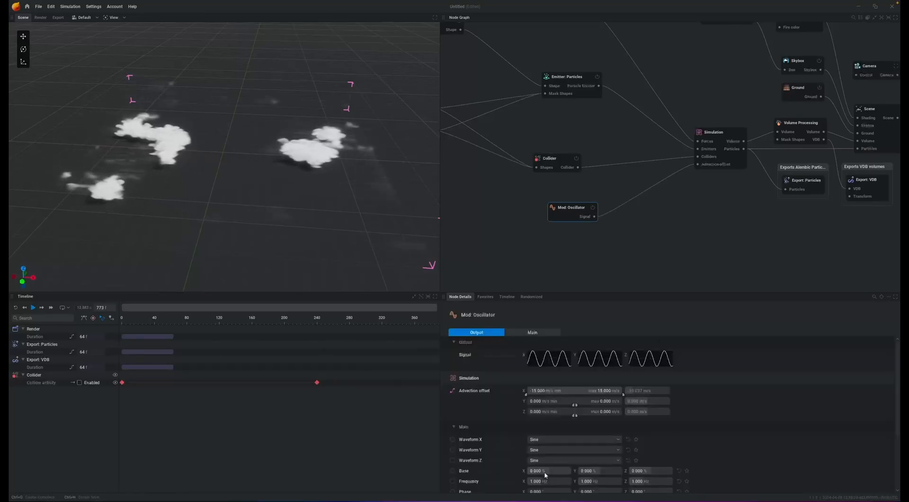
pyautogui.moveTo(575, 292); pyautogui.dragTo(600, 180)
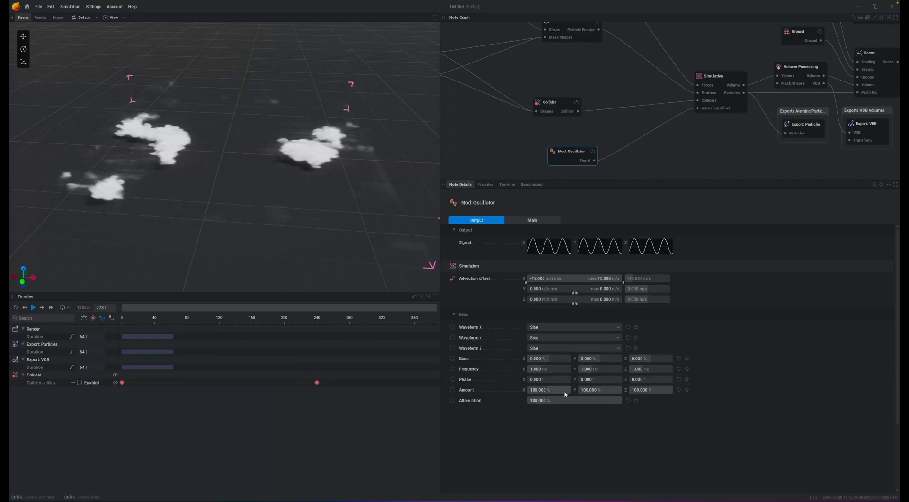
pyautogui.moveTo(555, 371); pyautogui.dragTo(551, 371)
pyautogui.click(556, 370)
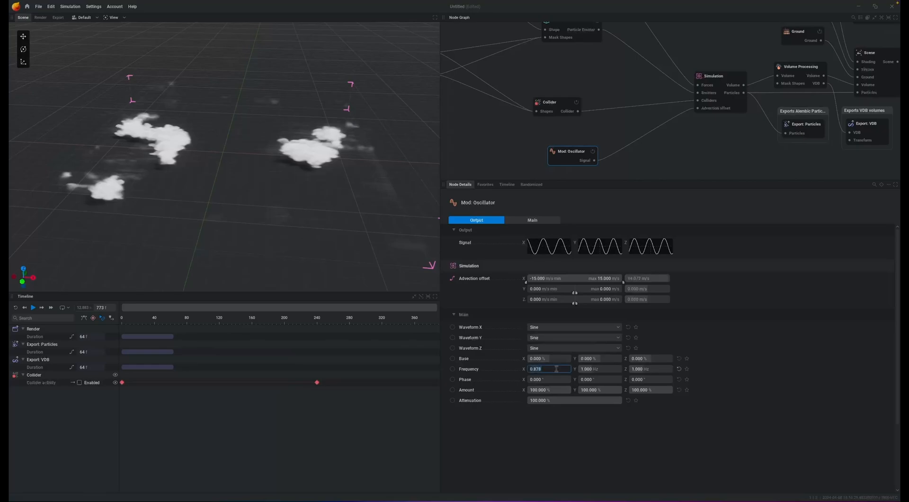
pyautogui.press('Return')
pyautogui.press('space')
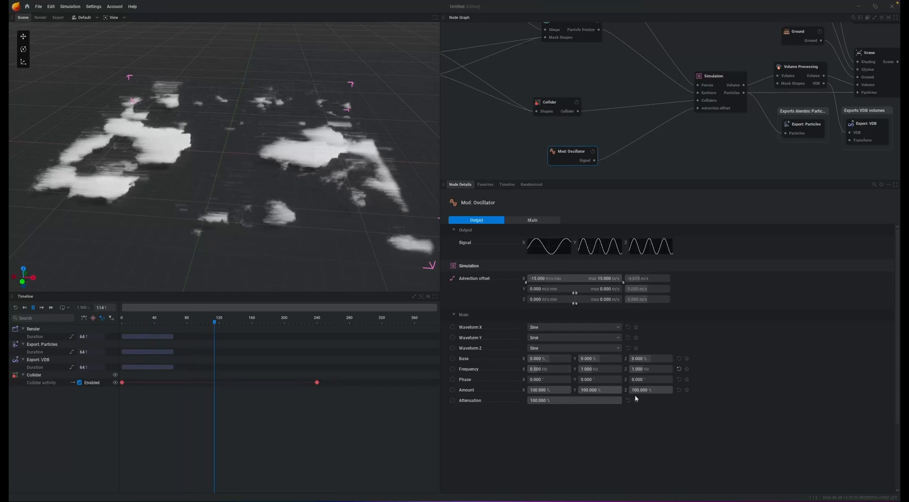
pyautogui.press('space')
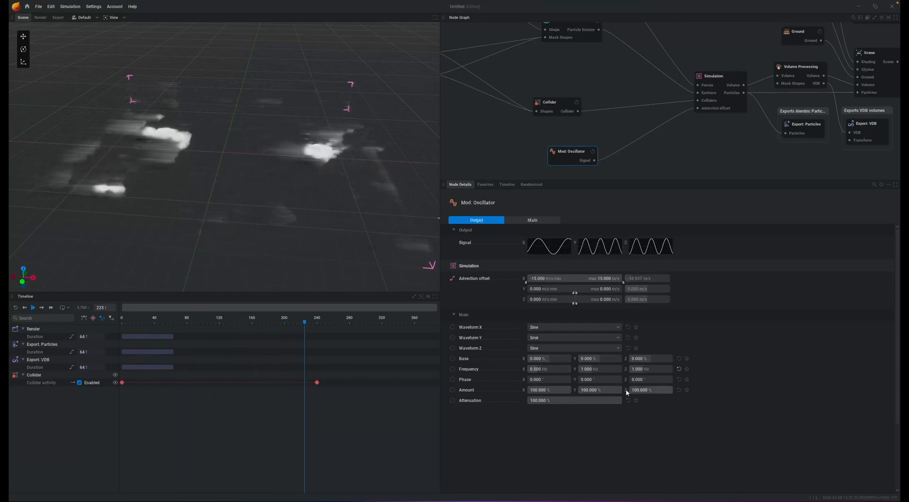
# Step: Set the oscillator's X frequency to 0.2 Hz and restart the simulation
pyautogui.write('0.2')
pyautogui.press('Return')
pyautogui.press('r')
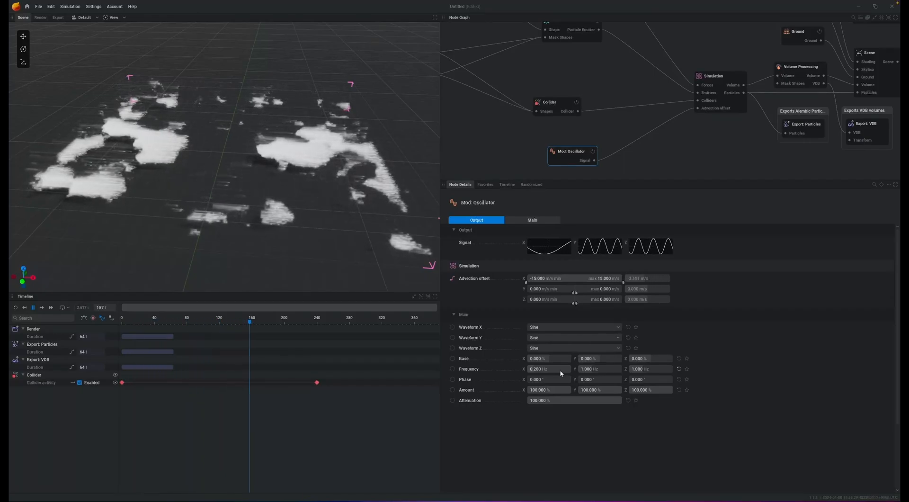
# Step: Try lowering the oscillator's attenuation to about 10% while the simulation plays
pyautogui.press('space')
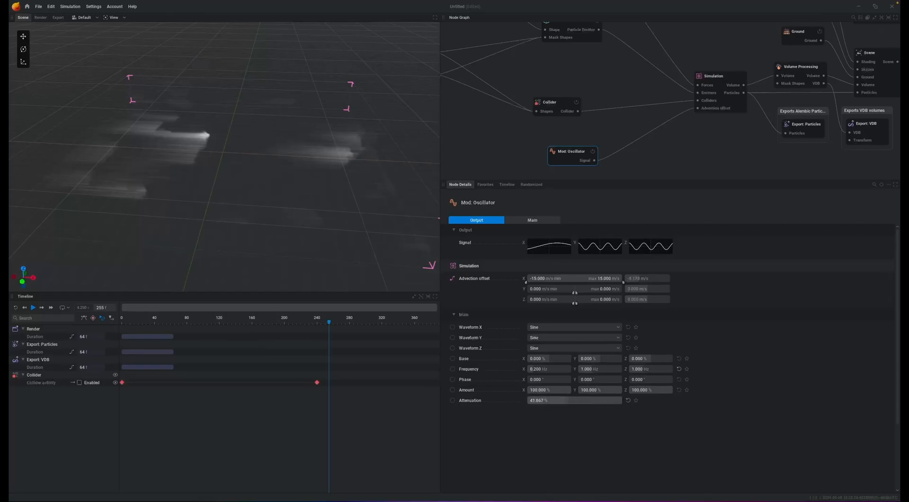
pyautogui.press('space')
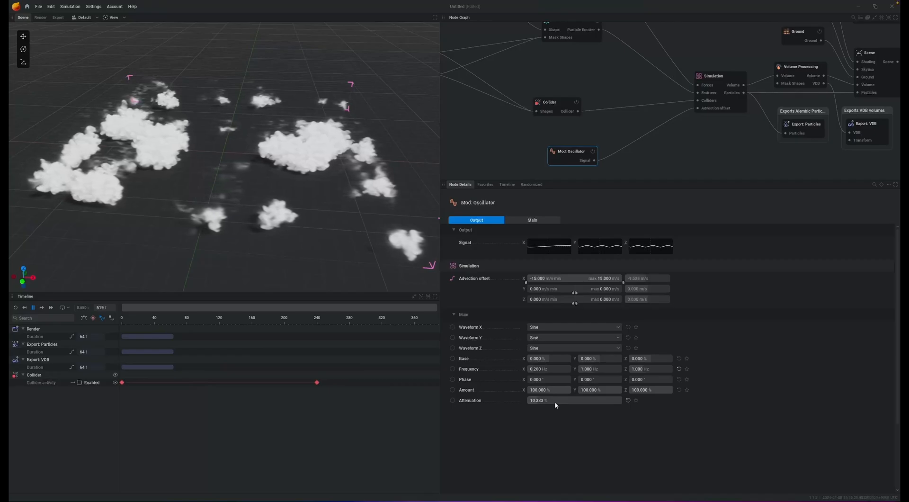
pyautogui.press('space')
# Step: Keyframe the oscillator's attenuation at 100% on frame 0 and 0% on frame 240
pyautogui.press('r')
pyautogui.click(453, 401)
pyautogui.moveTo(552, 402); pyautogui.dragTo(624, 401)
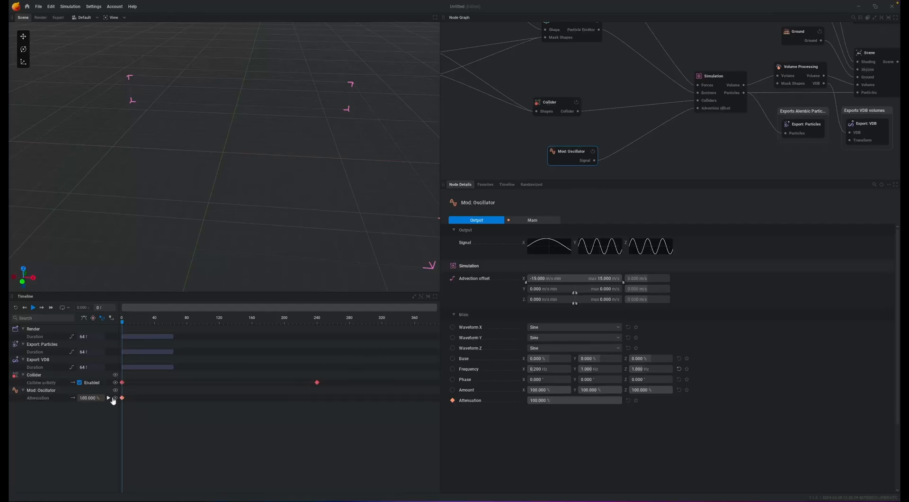
pyautogui.click(317, 320)
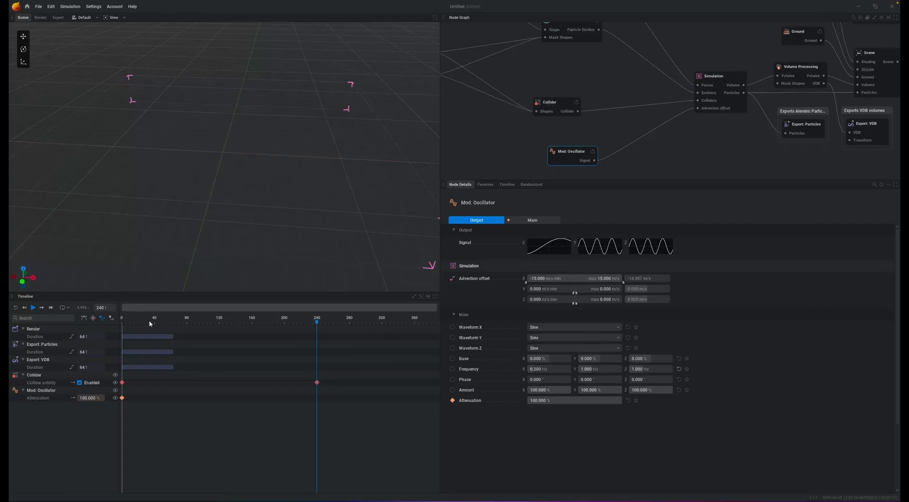
pyautogui.moveTo(606, 404); pyautogui.dragTo(329, 439)
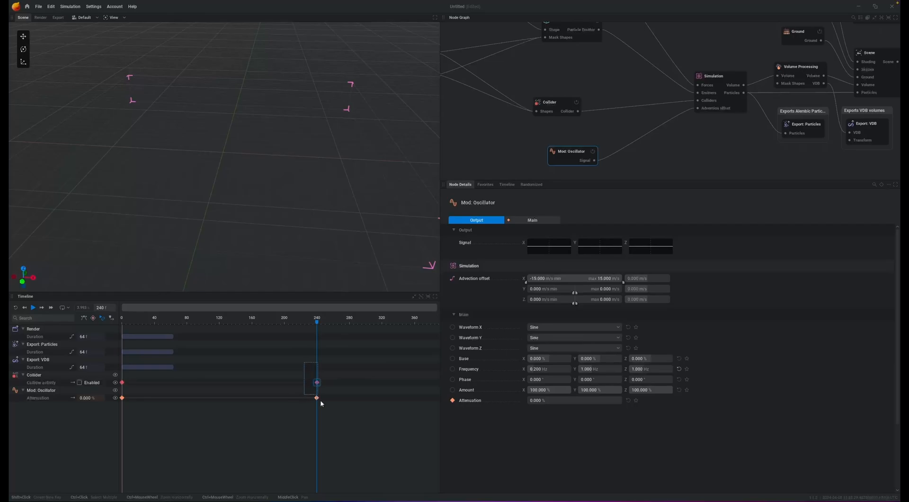
# Step: Align the Collider activity keyframe at frame 240 to the right and play the simulation from another angle
pyautogui.rightClick(317, 383)
pyautogui.moveTo(328, 419)
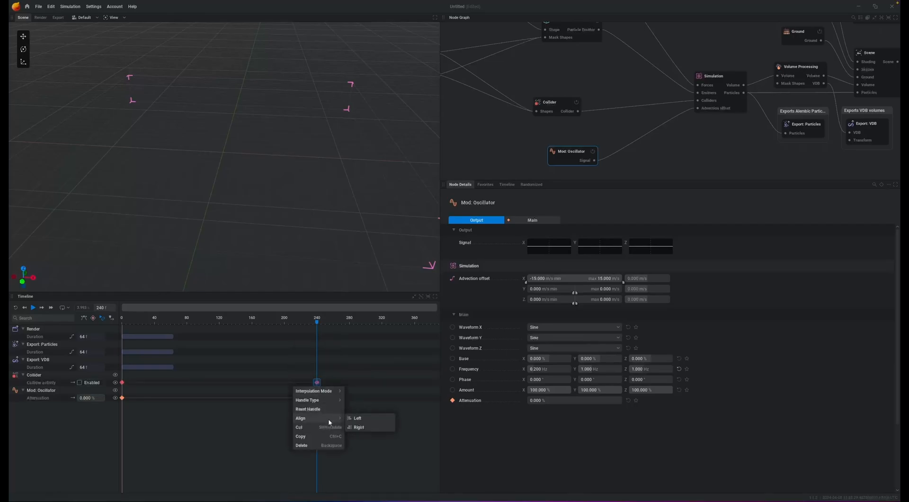
pyautogui.click(359, 427)
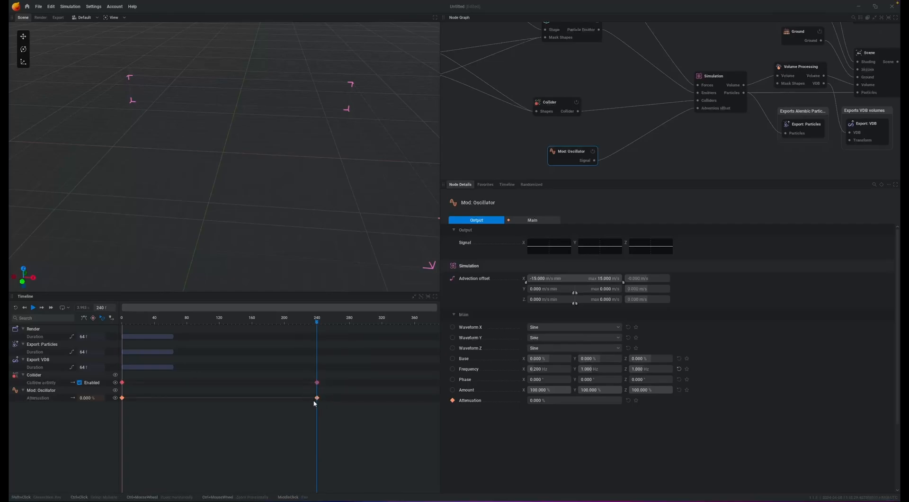
pyautogui.press('space')
pyautogui.moveTo(130, 148); pyautogui.dragTo(256, 150)
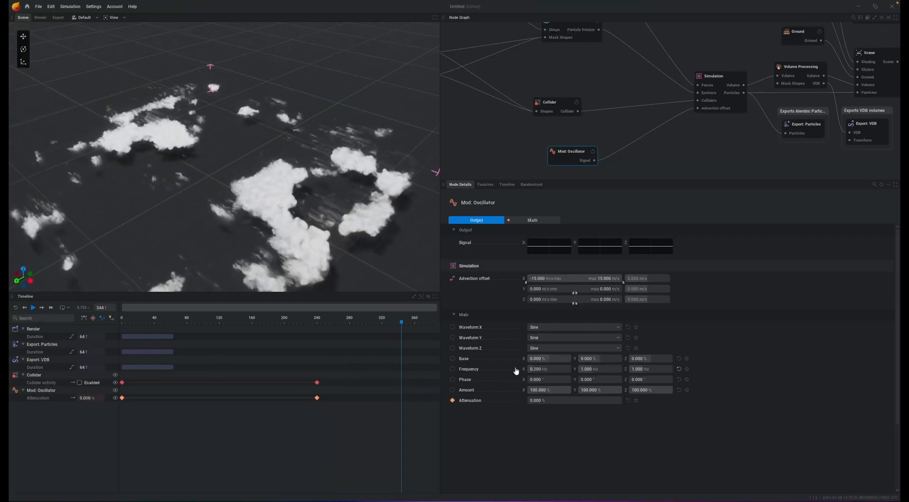
# Step: Set the oscillator's Y advection offset range from -15 to 15 m/s
pyautogui.click(541, 288)
pyautogui.write('-15')
pyautogui.press('Tab')
pyautogui.write('15')
pyautogui.press('Return')
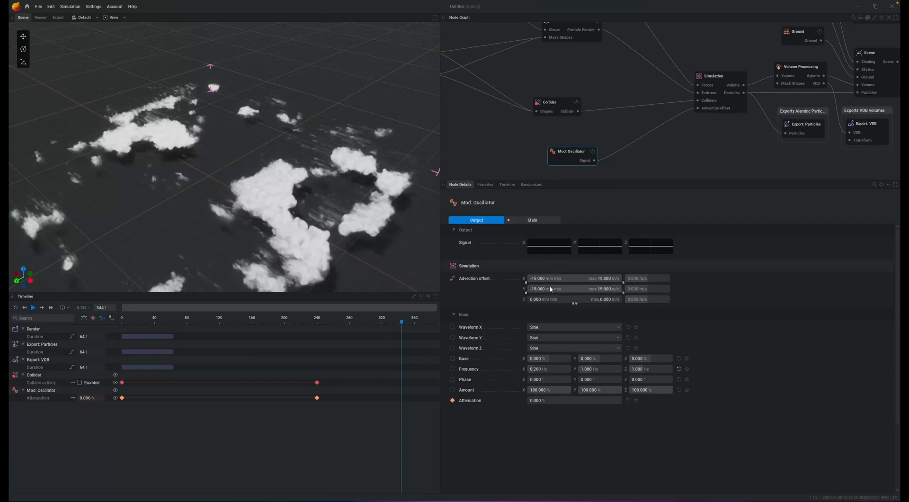
# Step: Set the oscillator's Y amount to 30% and play the simulation to inspect the clouds
pyautogui.click(599, 389)
pyautogui.write('30')
pyautogui.press('Return')
pyautogui.press('space')
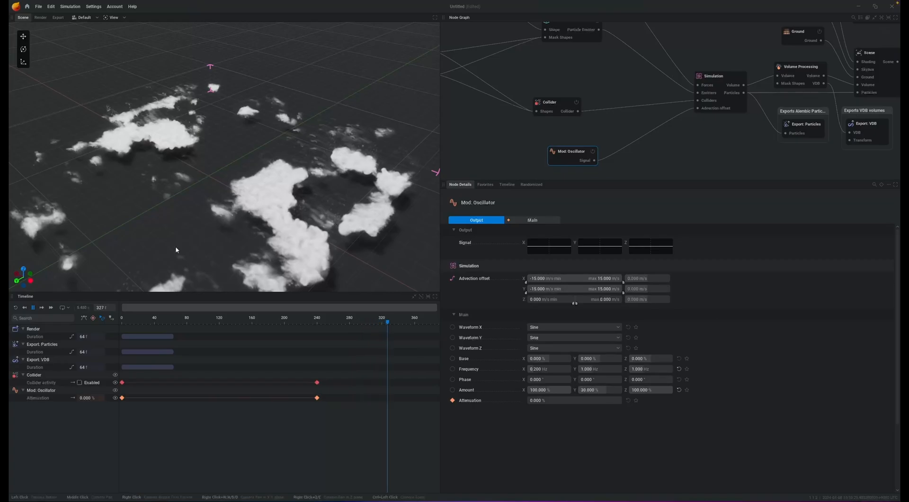
pyautogui.moveTo(137, 219); pyautogui.dragTo(261, 191)
pyautogui.moveTo(237, 209); pyautogui.dragTo(222, 202, button='middle')
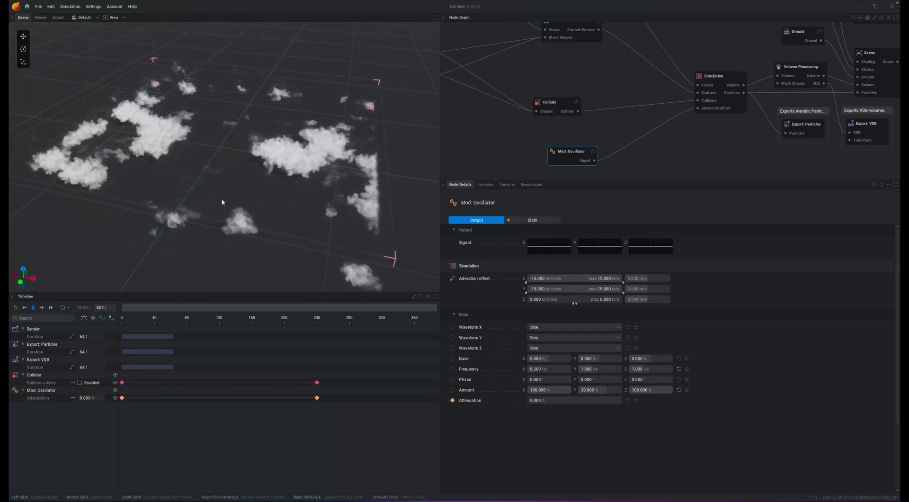
# Step: Move the end keyframes of Collider activity and oscillator attenuation from frame 240 to about frame 335
pyautogui.scroll(2, 256, 189)
pyautogui.moveTo(256, 189); pyautogui.dragTo(315, 188)
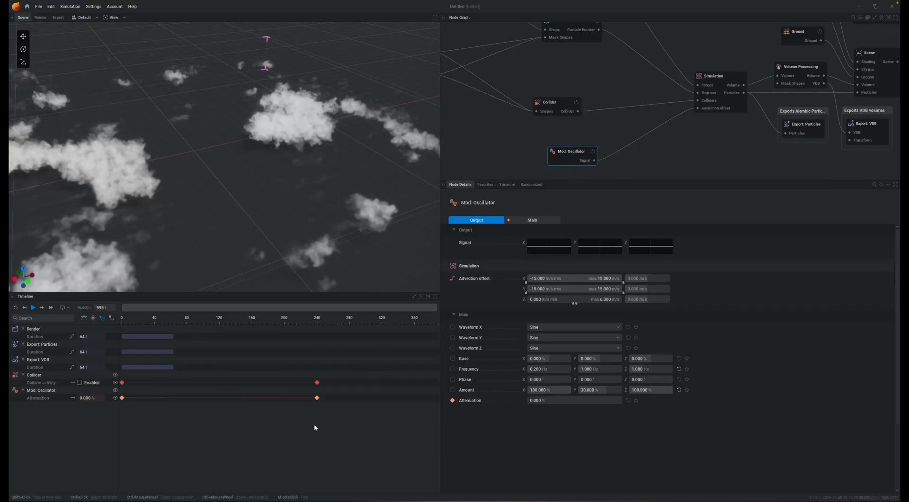
pyautogui.keyDown('ctrl'); pyautogui.scroll(-5, 313, 424); pyautogui.keyUp('ctrl')
pyautogui.click(234, 425)
pyautogui.moveTo(216, 418); pyautogui.dragTo(267, 399)
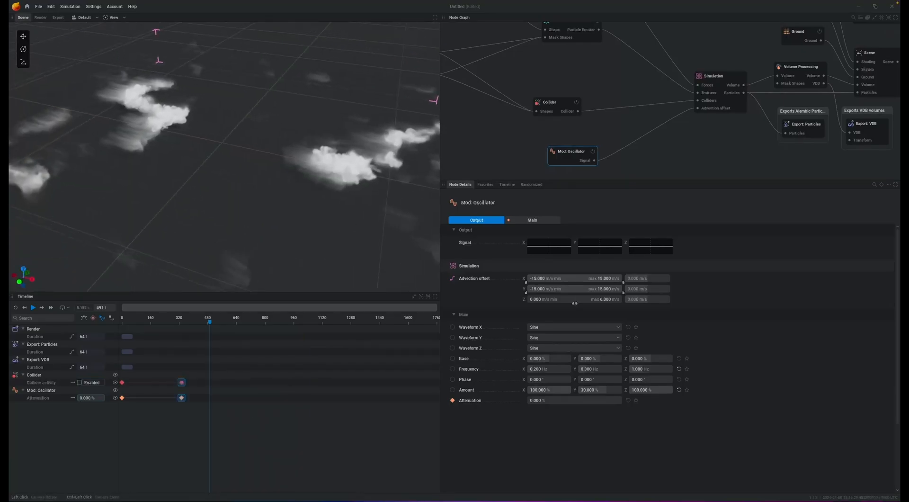
# Step: Examine the shapes and streaking of the oscillator-driven clouds from several camera angles
pyautogui.moveTo(359, 185); pyautogui.dragTo(458, 201)
pyautogui.moveTo(193, 221); pyautogui.dragTo(239, 180)
pyautogui.moveTo(357, 167); pyautogui.dragTo(165, 182)
pyautogui.moveTo(107, 182); pyautogui.dragTo(265, 183)
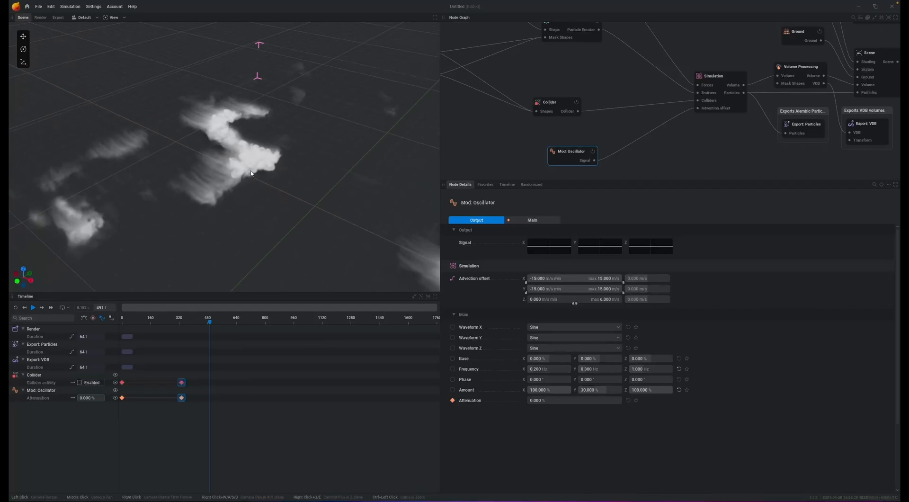
pyautogui.moveTo(262, 206); pyautogui.dragTo(233, 166)
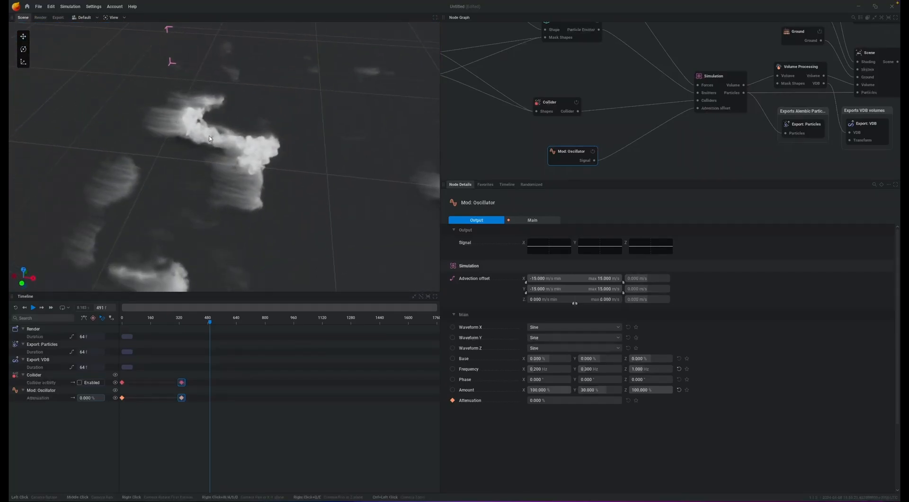
pyautogui.moveTo(248, 146); pyautogui.dragTo(325, 174)
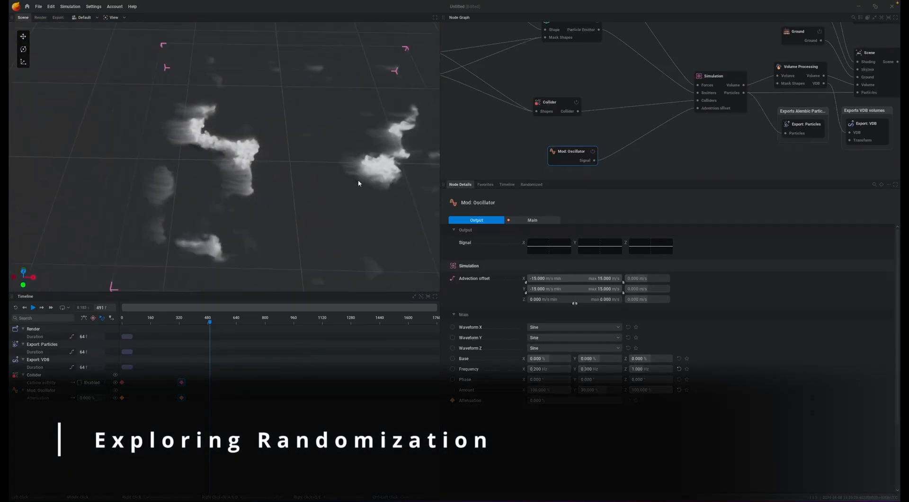
pyautogui.moveTo(358, 180); pyautogui.dragTo(284, 174, button='middle')
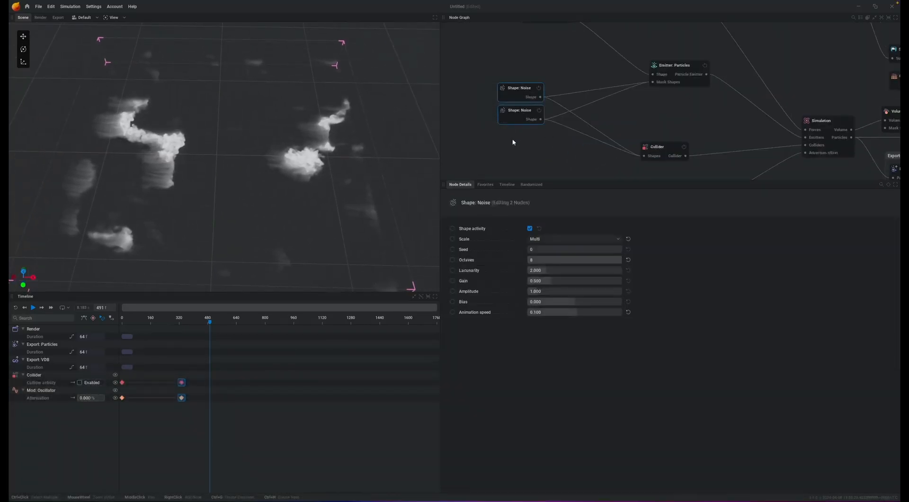
# Step: Enable randomization of Scale and Seed on both Shape: Noise nodes
pyautogui.click(515, 144)
pyautogui.click(521, 91)
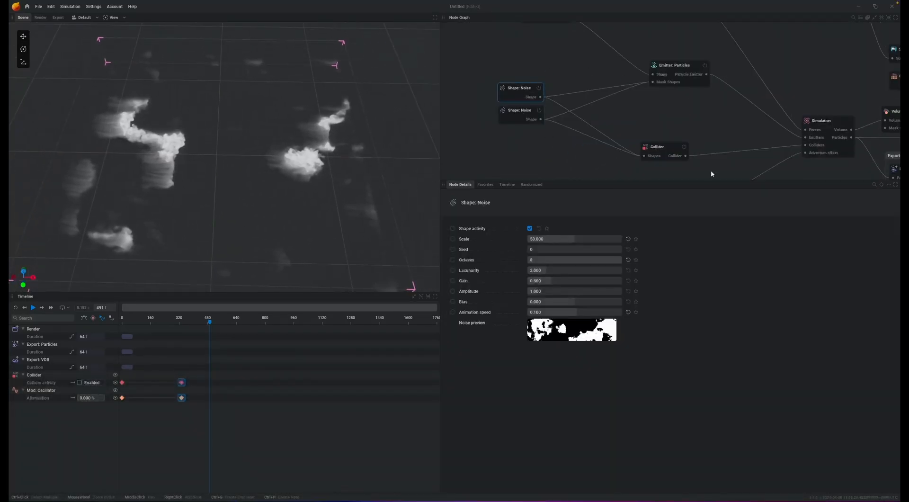
pyautogui.click(453, 249)
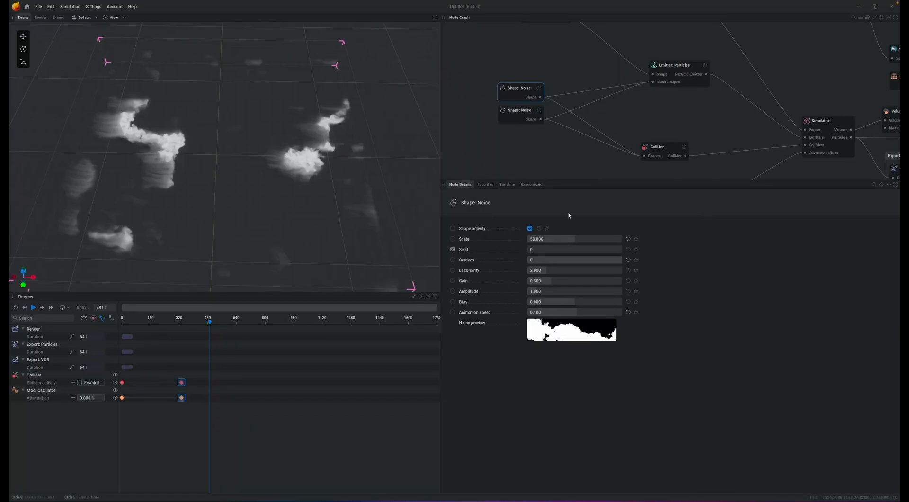
pyautogui.click(514, 116)
pyautogui.keyDown('shift'); pyautogui.click(453, 239); pyautogui.keyUp('shift')
# Step: Rename the upper noise shape node as "Gen noise 1\" and the lower one as "gen noise 2"
pyautogui.click(515, 92)
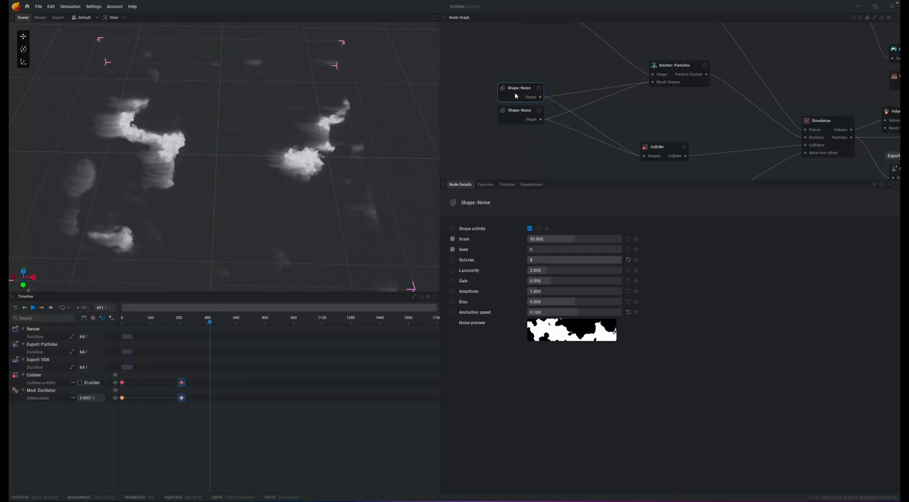
pyautogui.doubleClick(524, 88)
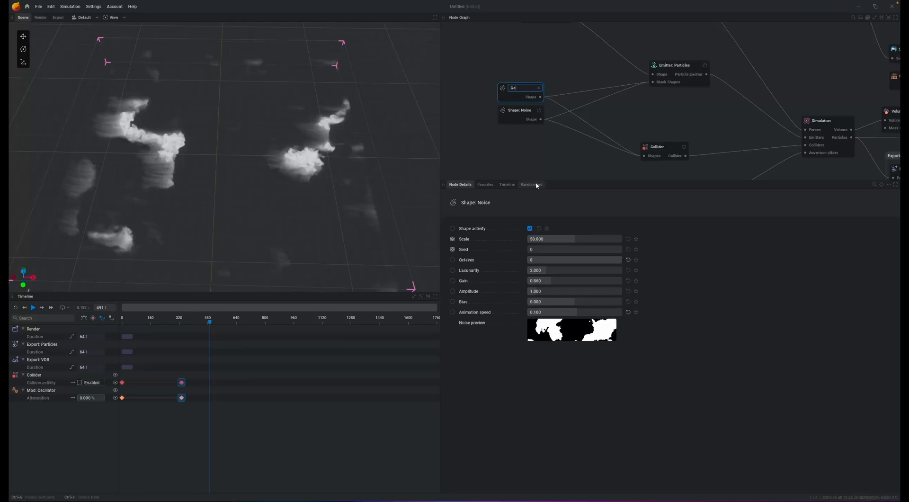
pyautogui.press('Return')
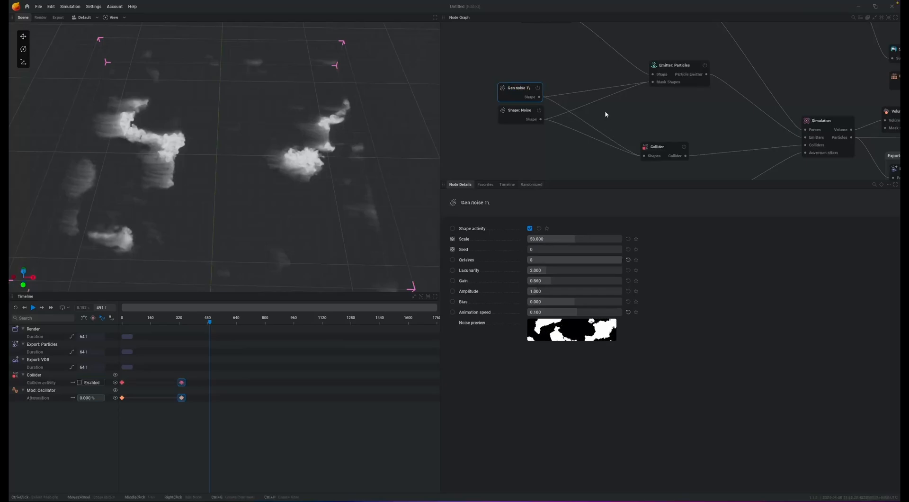
pyautogui.click(518, 113)
pyautogui.doubleClick(478, 203)
pyautogui.write('gen noise 2')
pyautogui.press('Return')
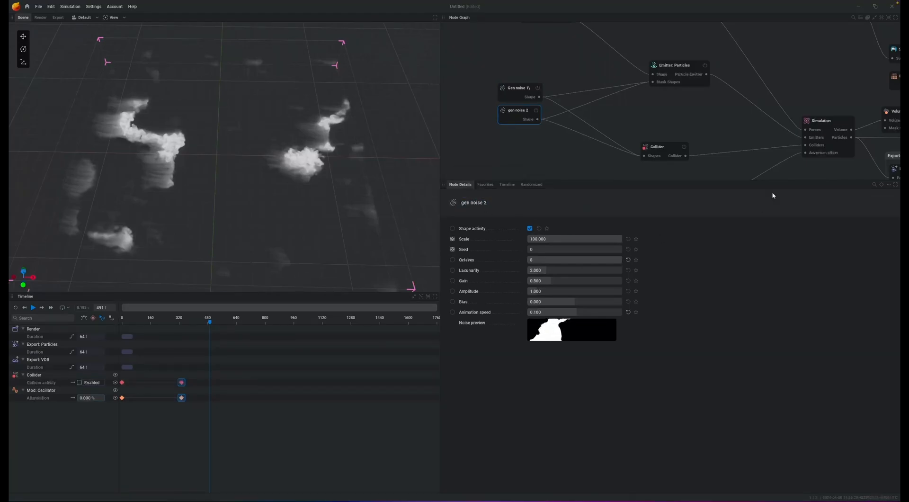
# Step: Space the two renamed noise nodes slightly further apart in the node graph
pyautogui.click(559, 55)
pyautogui.click(516, 92)
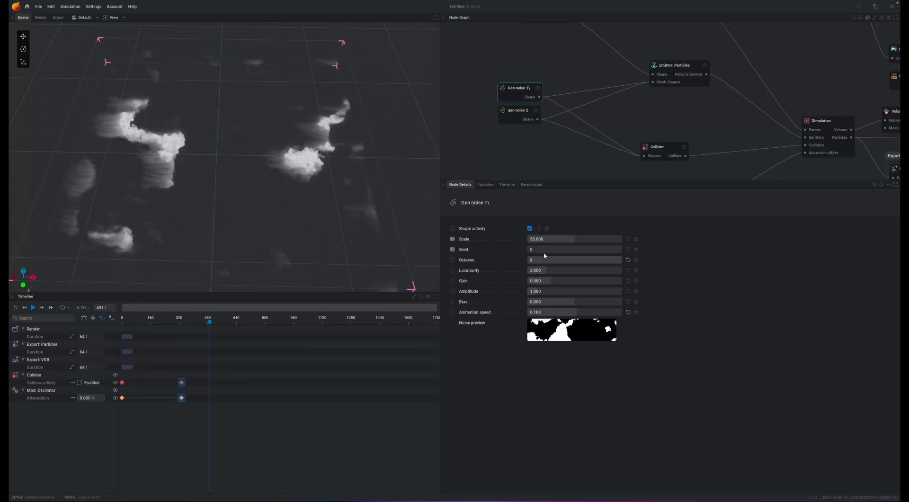
pyautogui.moveTo(515, 91); pyautogui.dragTo(515, 86)
pyautogui.click(517, 113)
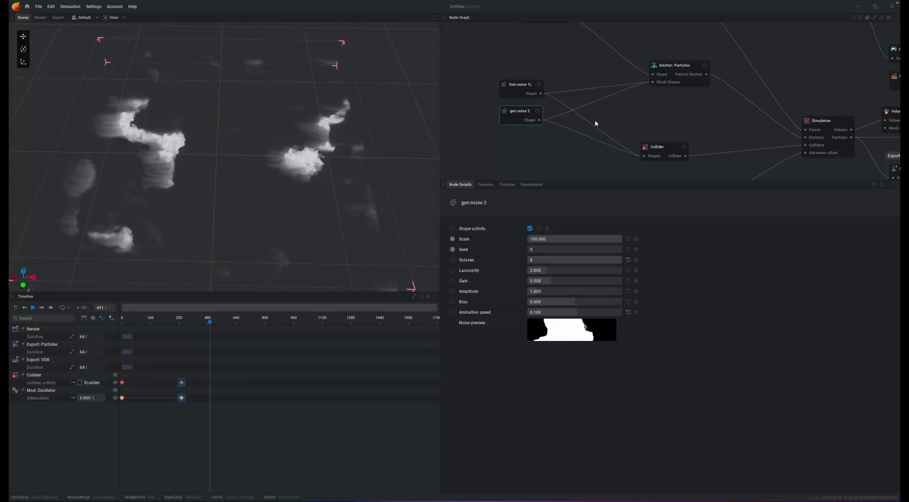
pyautogui.click(539, 138)
# Step: Set the randomization range of gen noise 2's scale to 75 minimum and 125 maximum
pyautogui.click(531, 185)
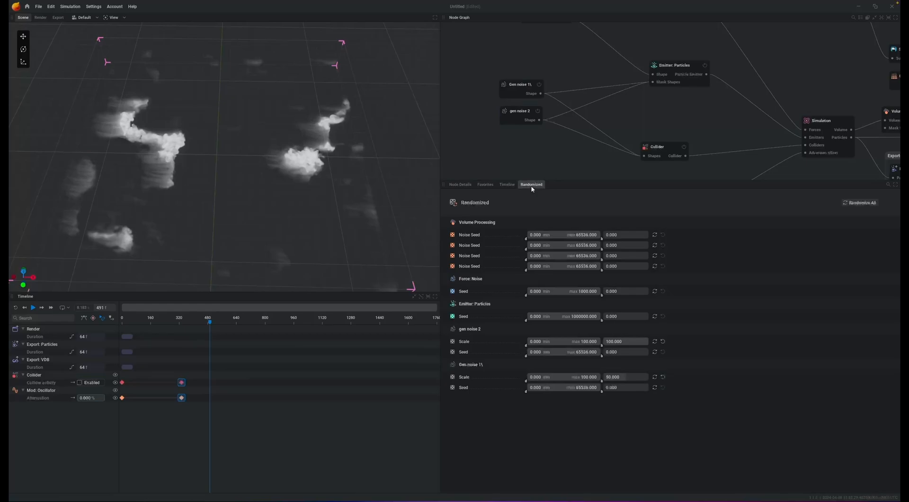
pyautogui.click(538, 342)
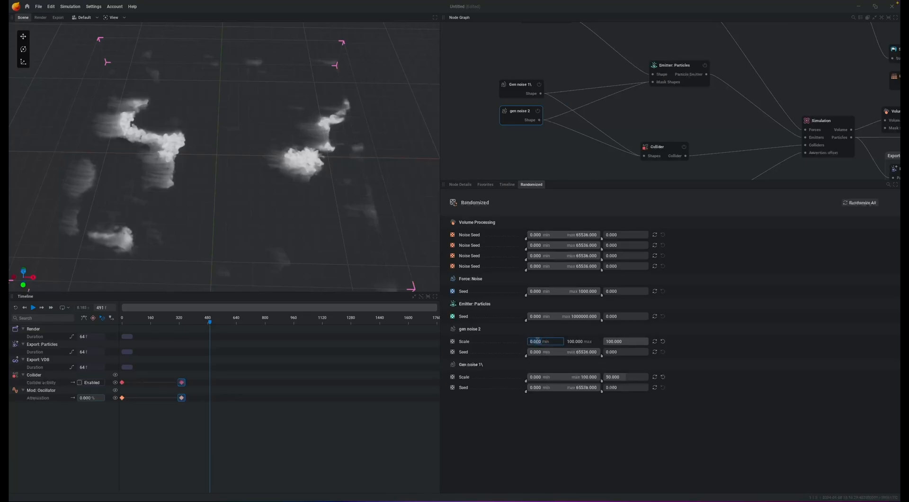
pyautogui.write('75')
pyautogui.press('Tab')
pyautogui.write('125')
pyautogui.press('Return')
# Step: Set the randomization range of the first gen noise's scale to 25 minimum and 75 maximum
pyautogui.click(541, 377)
pyautogui.write('25')
pyautogui.press('Tab')
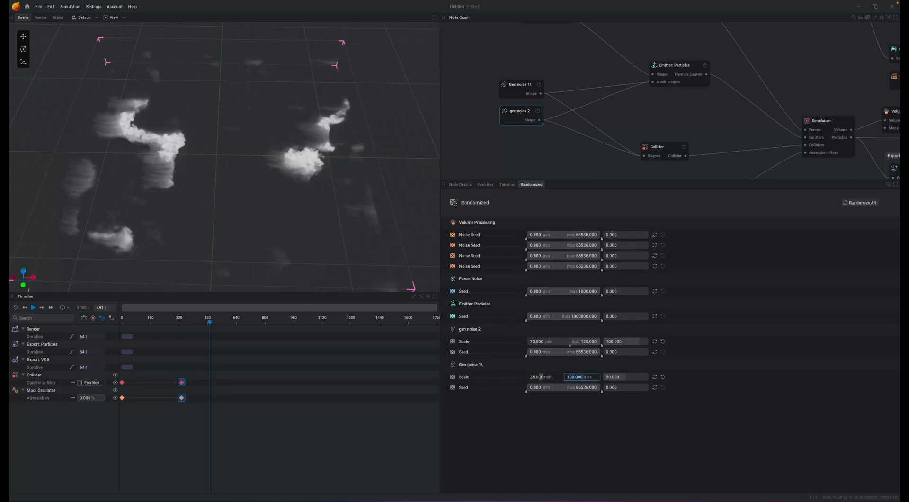
pyautogui.write('75')
# Step: Randomize all randomized parameters twice, then restart the simulation and pause it after the new clouds form
pyautogui.click(859, 203)
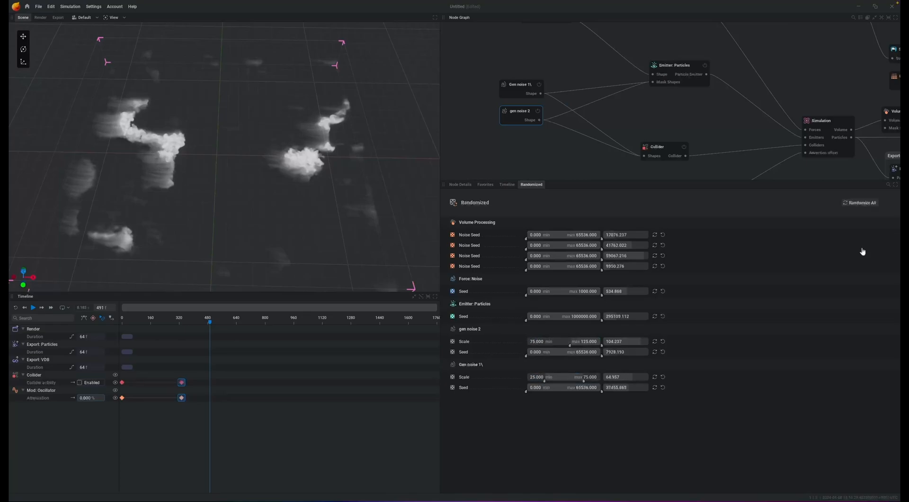
pyautogui.click(863, 204)
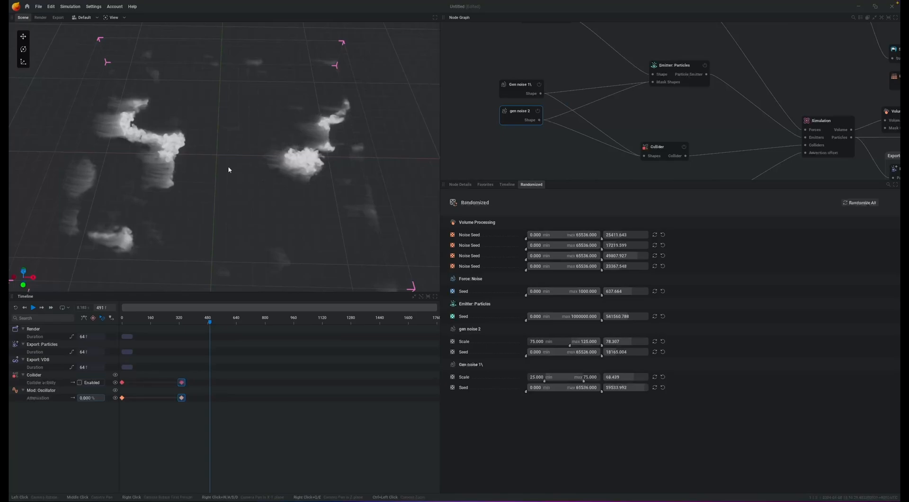
pyautogui.press('r')
pyautogui.press('space')
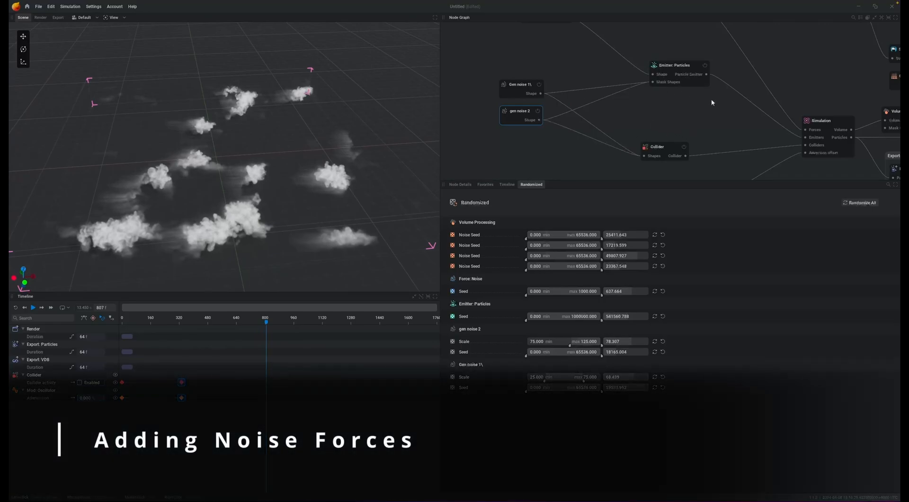
# Step: Set the Mod: Oscillator's amount to 50% in X and 20% in Y, and play the simulation to inspect the clouds
pyautogui.moveTo(710, 102); pyautogui.dragTo(657, 53, button='middle')
pyautogui.moveTo(560, 100); pyautogui.dragTo(545, 69, button='middle')
pyautogui.click(610, 120)
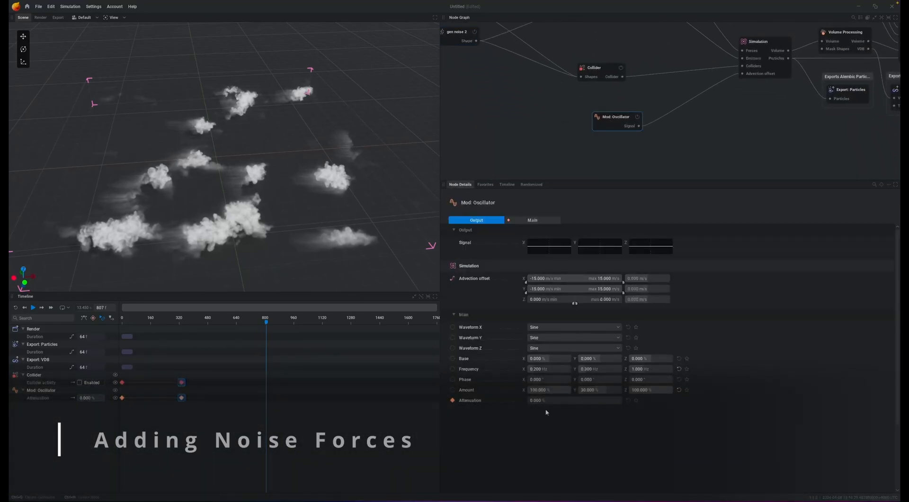
pyautogui.click(543, 390)
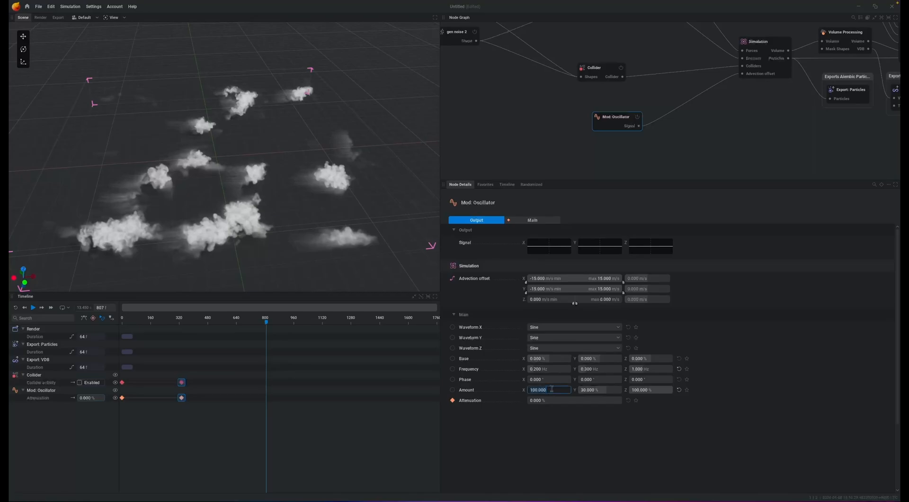
pyautogui.write('50')
pyautogui.press('Tab')
pyautogui.write('20')
pyautogui.press('Return')
pyautogui.press('space')
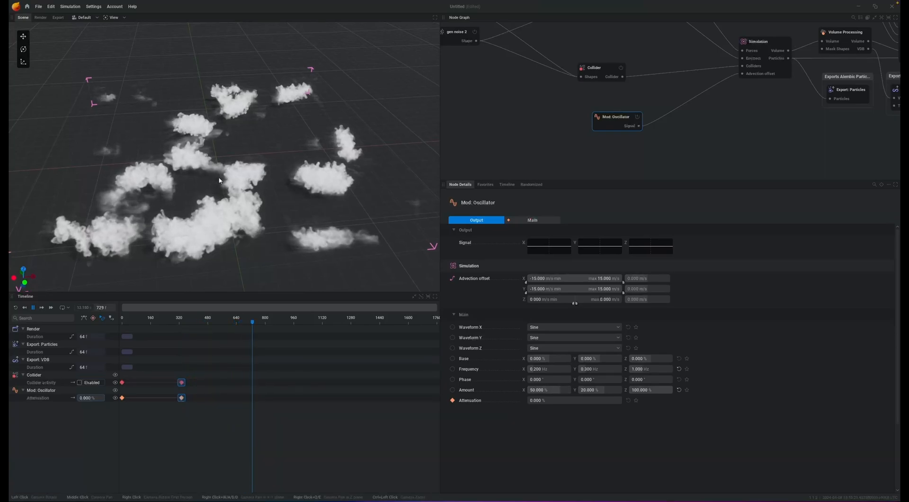
pyautogui.scroll(5, 223, 180)
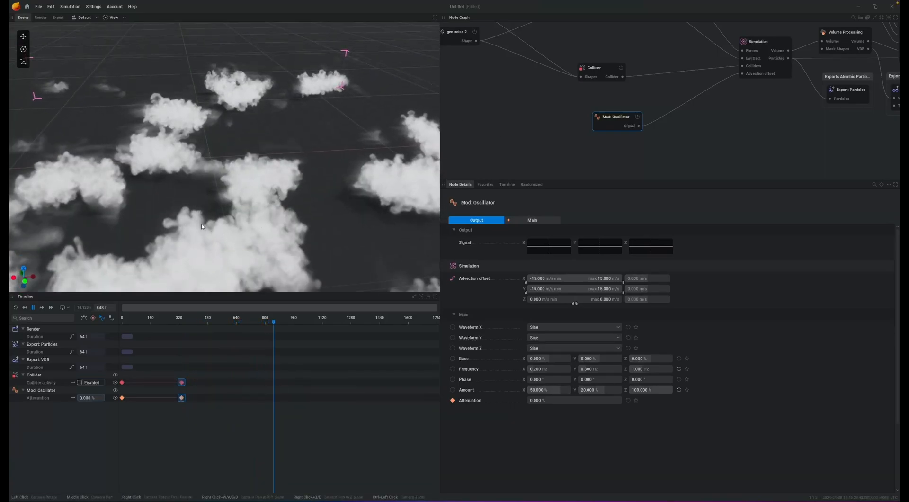
# Step: Pause the simulation and set the Force: Noise node's animation speed to 0.1 and octaves to 8
pyautogui.moveTo(579, 48); pyautogui.dragTo(538, 131, button='middle')
pyautogui.moveTo(647, 71); pyautogui.dragTo(637, 147, button='middle')
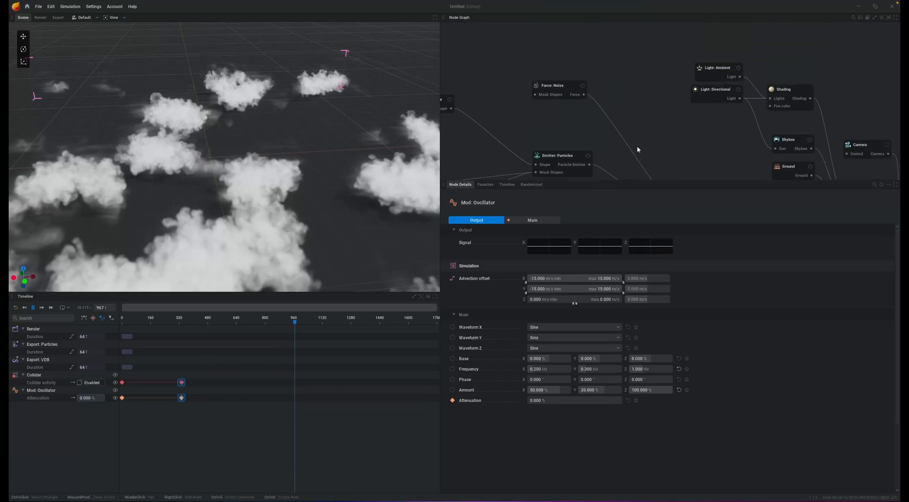
pyautogui.click(553, 85)
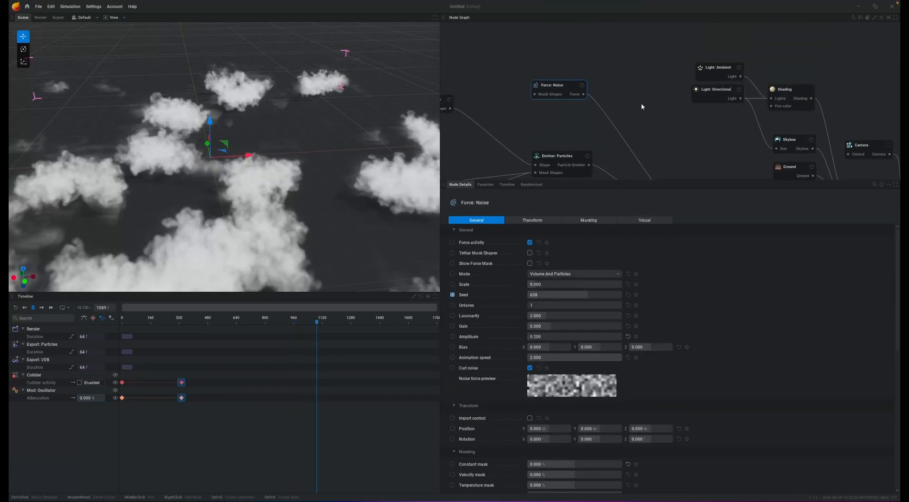
pyautogui.press('space')
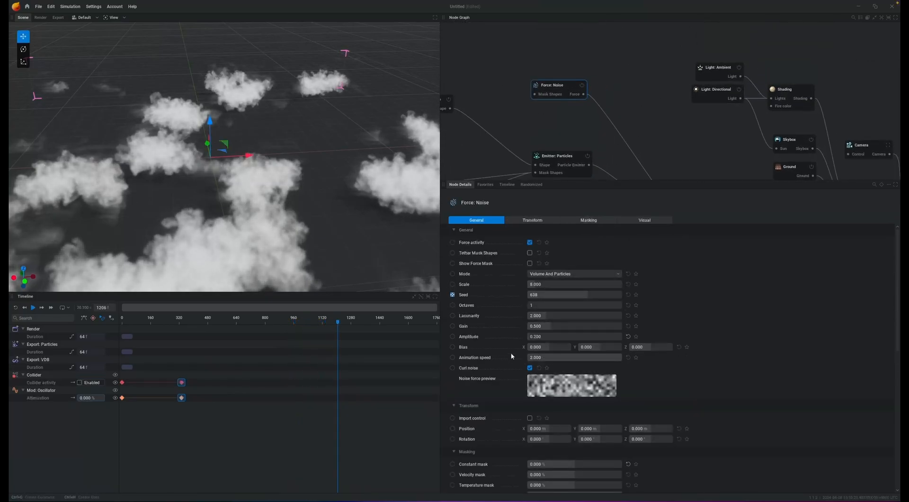
pyautogui.click(556, 357)
pyautogui.write('0.1')
pyautogui.press('Return')
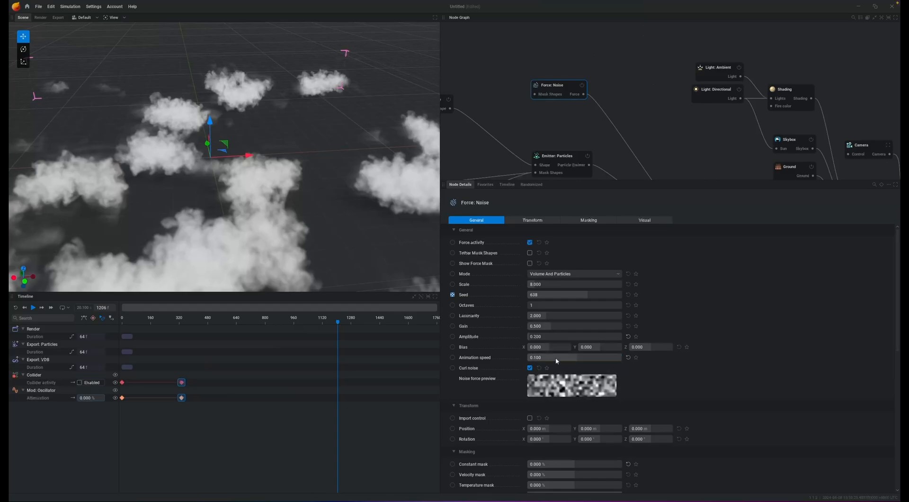
pyautogui.moveTo(533, 305); pyautogui.dragTo(622, 305)
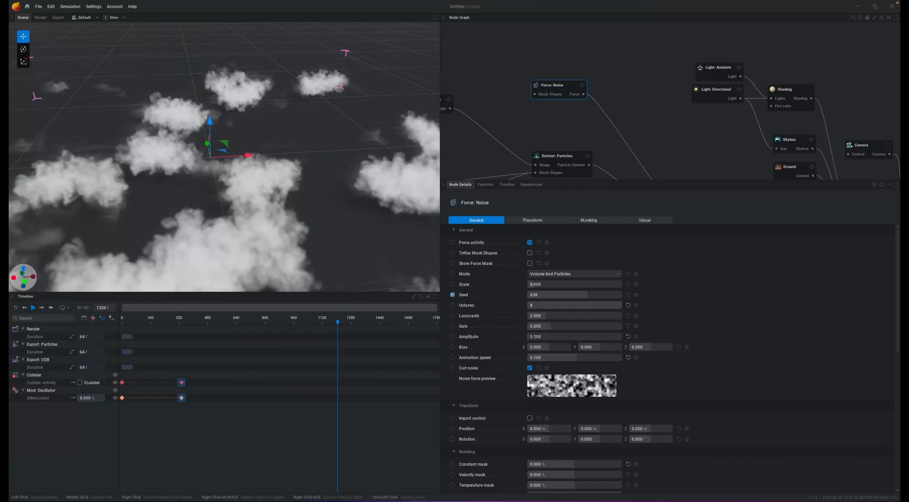
# Step: Reposition the Force: Noise node away from the particle emitter and rename it "shaping noise"
pyautogui.click(649, 59)
pyautogui.click(562, 86)
pyautogui.moveTo(567, 83); pyautogui.dragTo(604, 66)
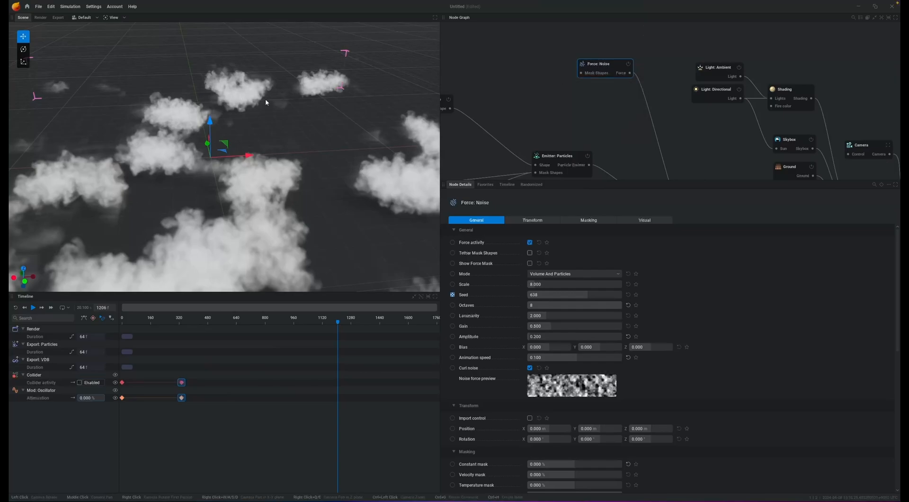
pyautogui.hotkey('ctrl', 'f')
pyautogui.write('shaping noise')
pyautogui.press('Return')
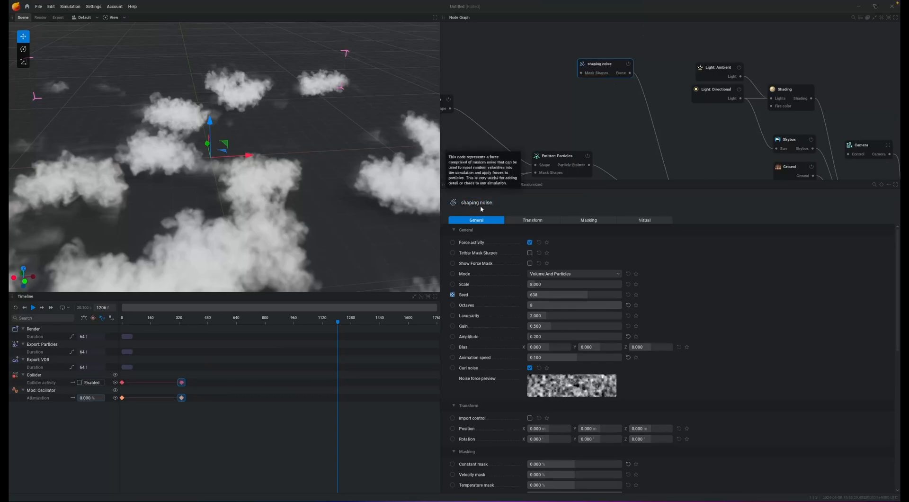
# Step: Set the shaping noise's scale to 150, nudge its node, and restart the simulation to see the effect
pyautogui.click(568, 284)
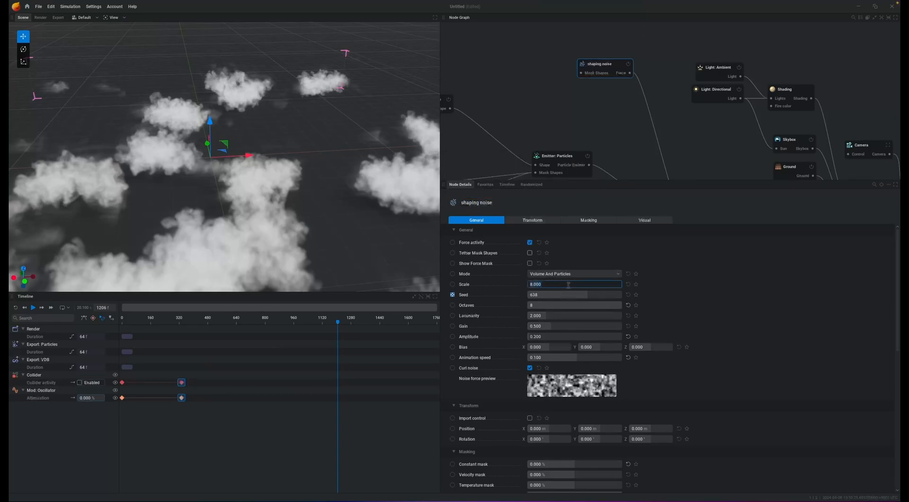
pyautogui.write('150')
pyautogui.press('Return')
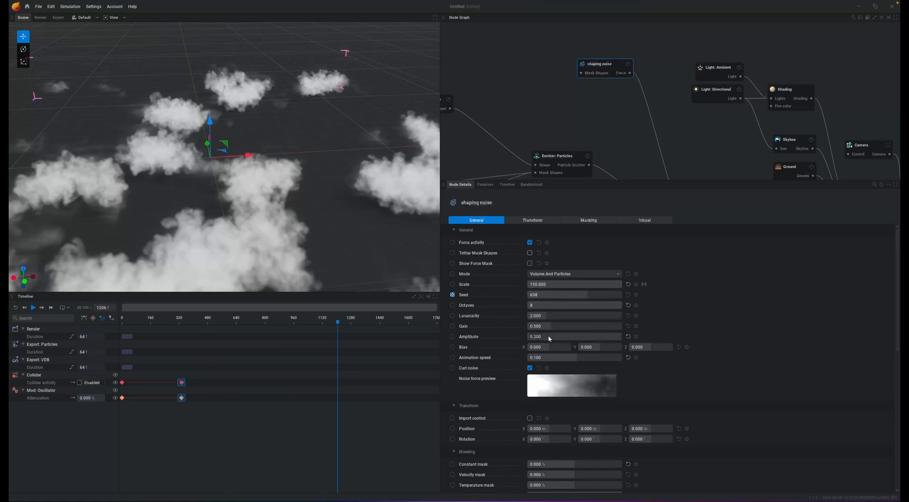
pyautogui.moveTo(599, 63); pyautogui.dragTo(610, 79)
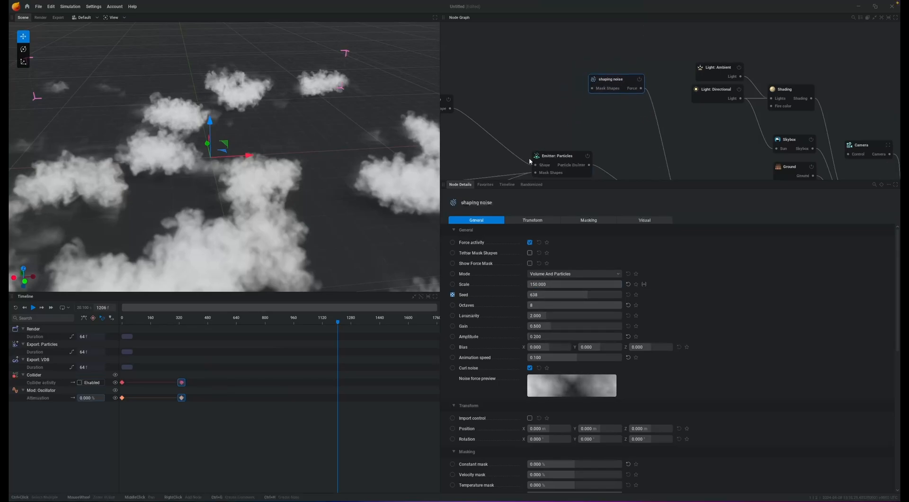
pyautogui.press('r')
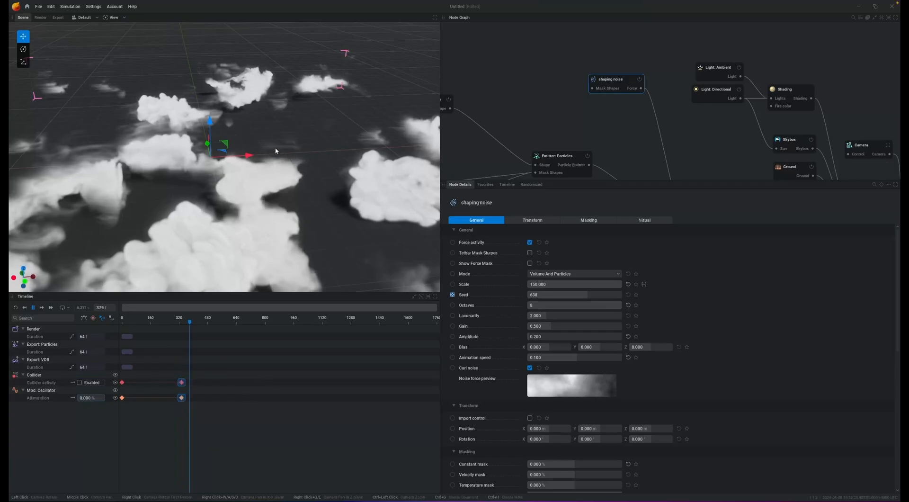
# Step: Inspect the clouds from several angles as the simulation plays, and pause it
pyautogui.moveTo(320, 171); pyautogui.dragTo(326, 131)
pyautogui.scroll(-3, 325, 129)
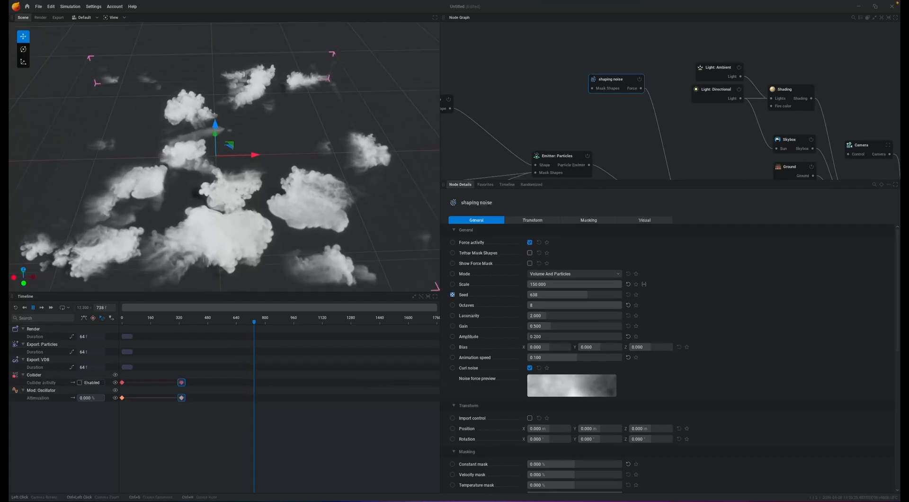
pyautogui.moveTo(306, 140); pyautogui.dragTo(309, 163)
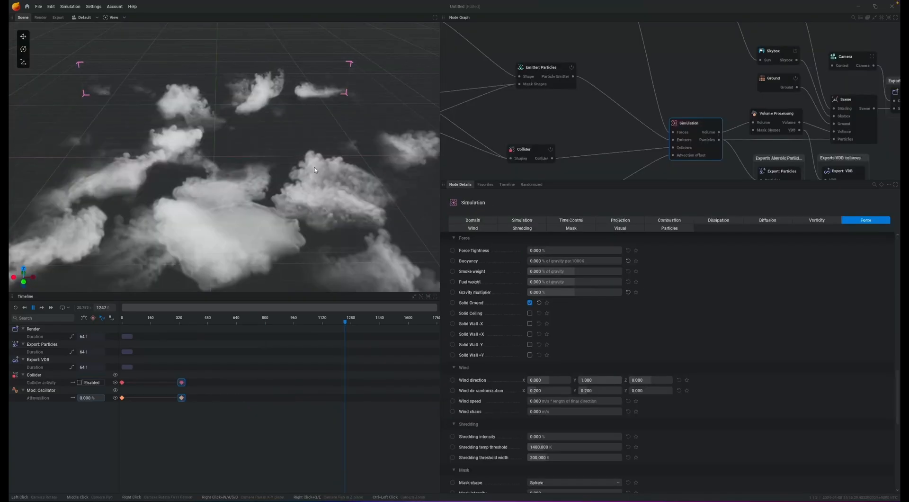
pyautogui.moveTo(314, 167); pyautogui.dragTo(316, 150)
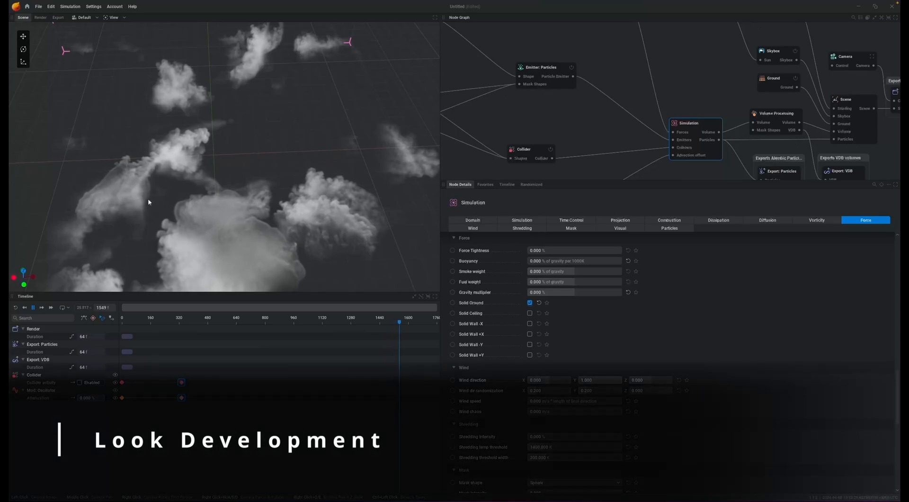
pyautogui.press('space')
# Step: Set the Shading node's smoke density scale to 300% and view the clouds from below against the sky
pyautogui.moveTo(288, 140); pyautogui.dragTo(217, 203)
pyautogui.moveTo(708, 61); pyautogui.dragTo(579, 103, button='middle')
pyautogui.click(640, 42)
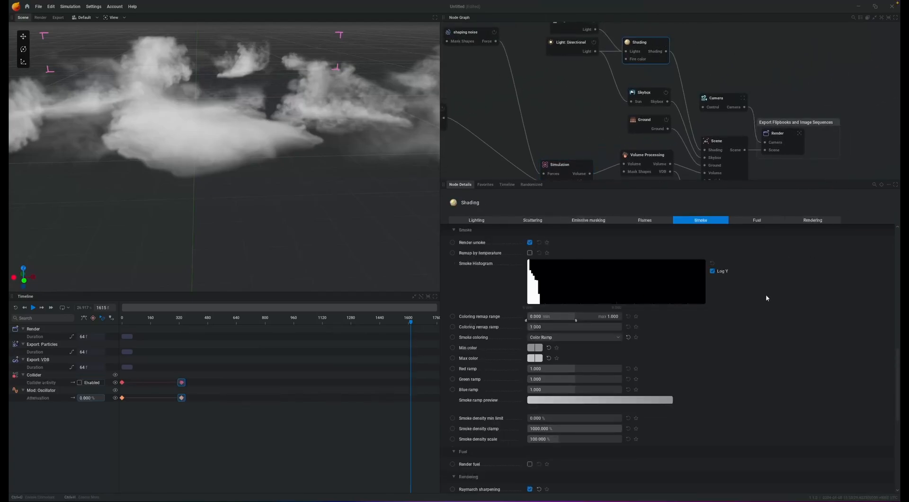
pyautogui.moveTo(562, 441); pyautogui.dragTo(620, 441)
pyautogui.moveTo(277, 183); pyautogui.dragTo(263, 221)
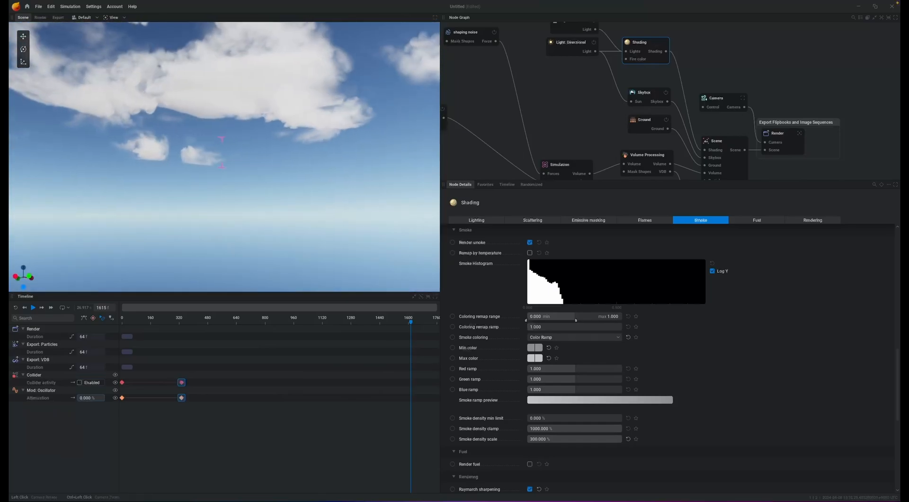
pyautogui.moveTo(259, 153); pyautogui.dragTo(276, 224)
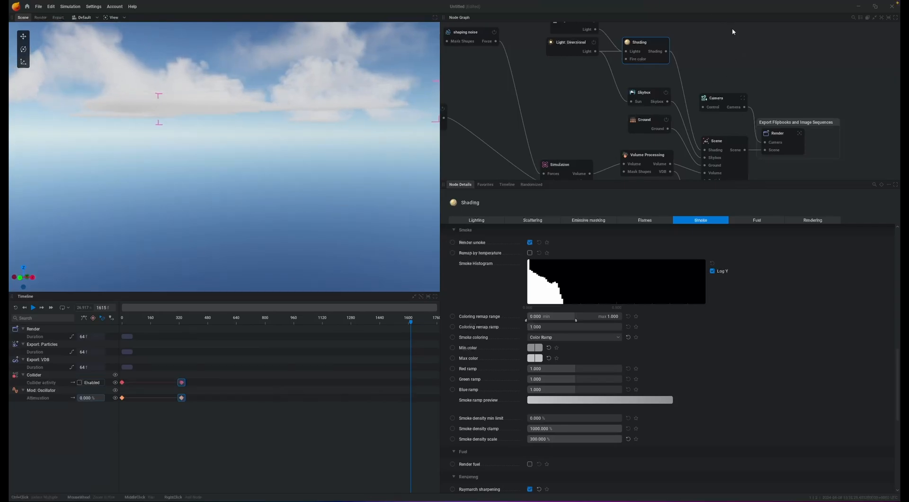
# Step: Set the smoke shadow density in the Shading node's lighting settings to 500% and inspect the clouds' shadows
pyautogui.click(480, 221)
pyautogui.moveTo(554, 294); pyautogui.dragTo(620, 294)
pyautogui.moveTo(251, 140); pyautogui.dragTo(288, 147)
pyautogui.moveTo(240, 126); pyautogui.dragTo(140, 90)
pyautogui.scroll(-3, 234, 116)
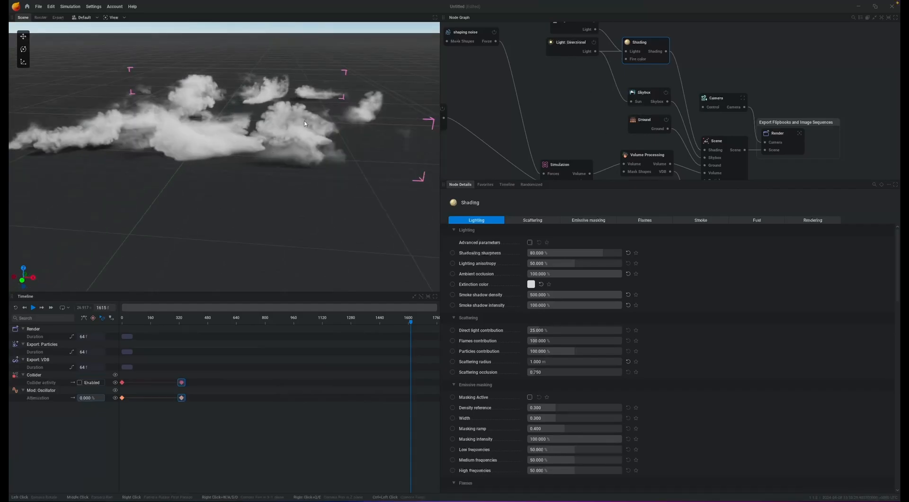
# Step: Set the Z+ roof width of the Volume Processing node's slicing mask to 20% and increase its Z+ roof offset
pyautogui.click(648, 159)
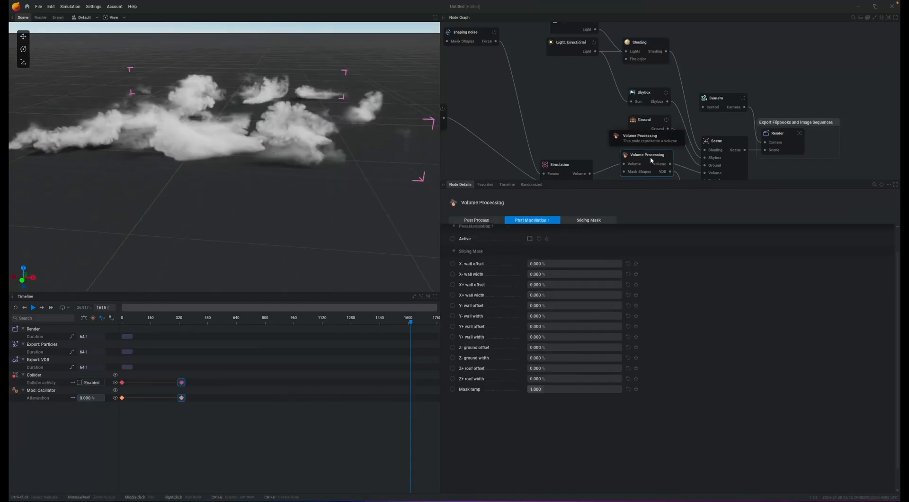
pyautogui.click(600, 221)
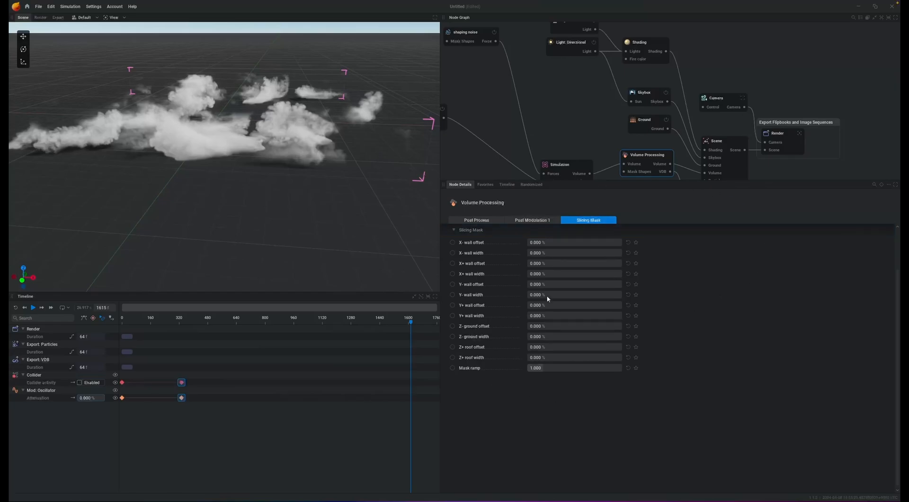
pyautogui.click(561, 357)
pyautogui.press('Return')
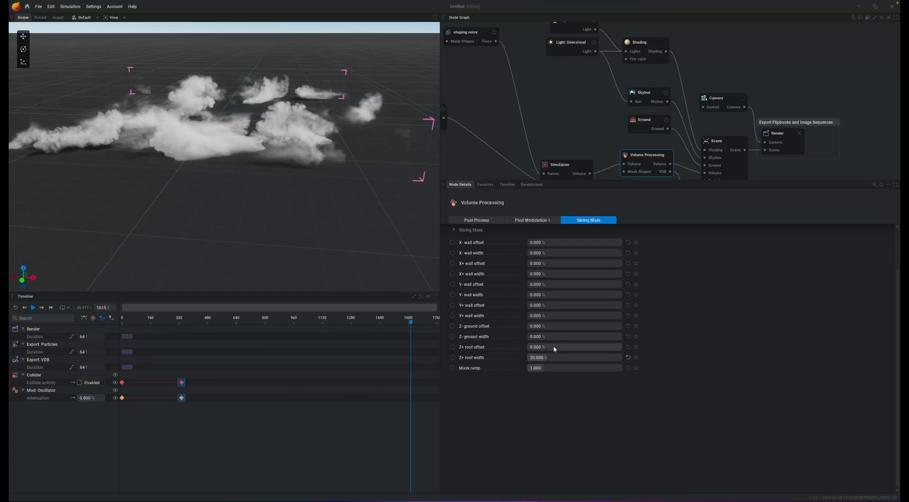
pyautogui.moveTo(533, 346); pyautogui.dragTo(558, 347)
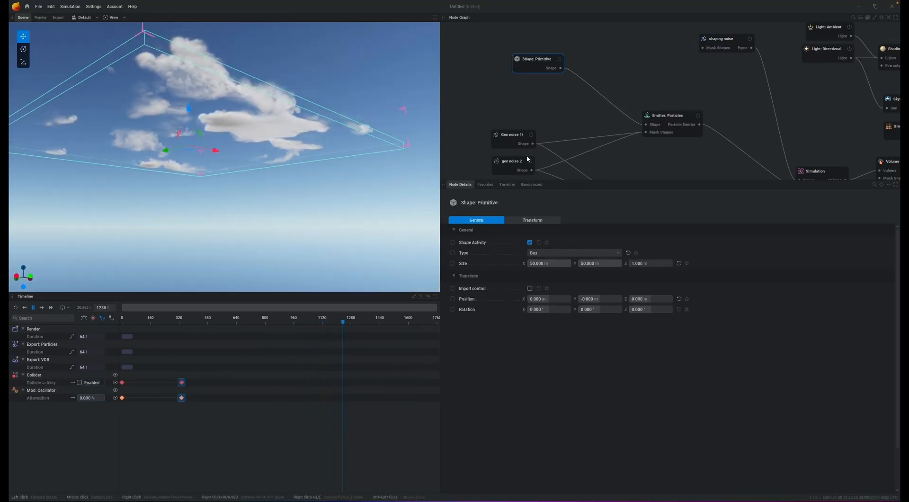
# Step: Randomize all randomized seeds and noise scales twice to generate new cloud variations, and stop playback
pyautogui.click(507, 163)
pyautogui.click(466, 138)
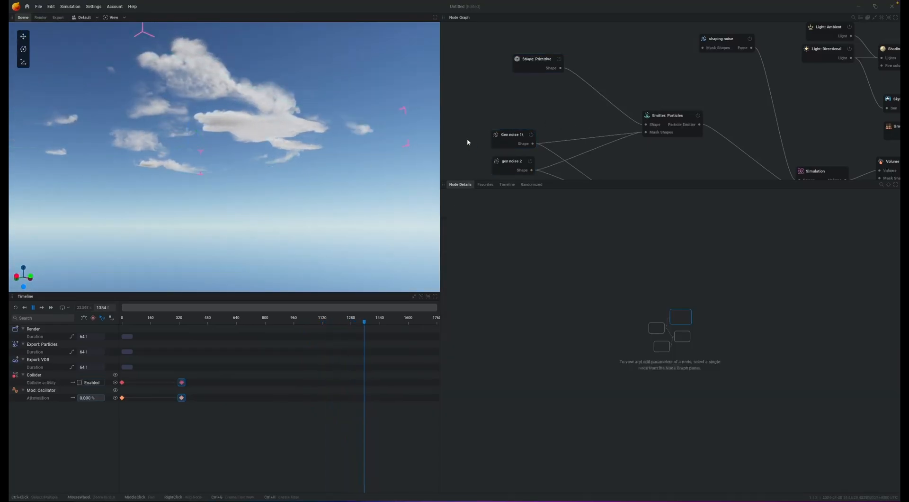
pyautogui.click(531, 184)
pyautogui.click(861, 203)
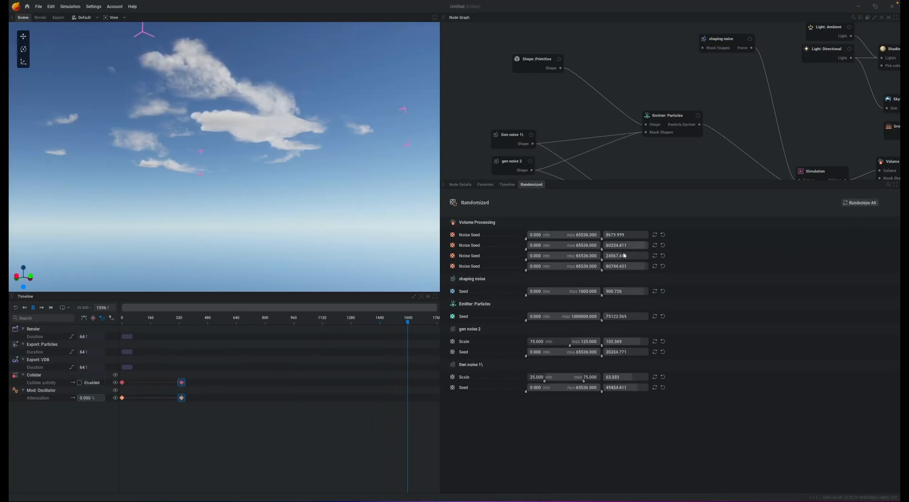
pyautogui.click(859, 202)
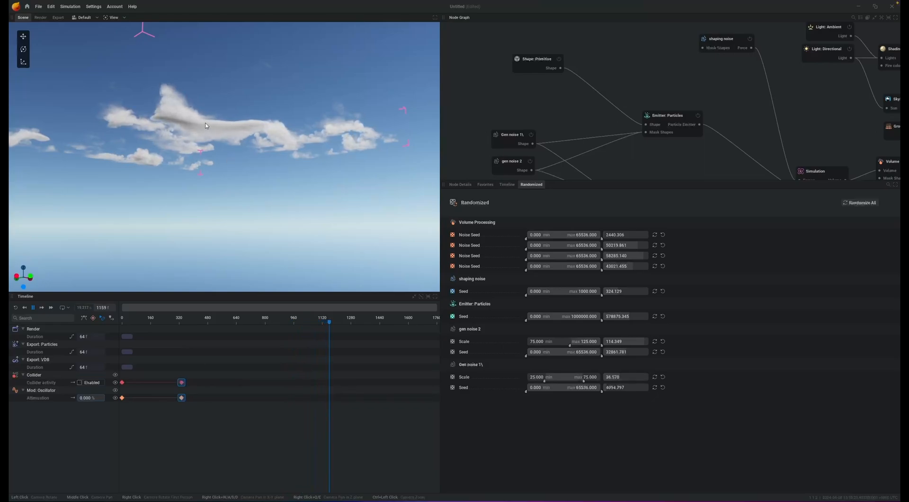
pyautogui.press('space')
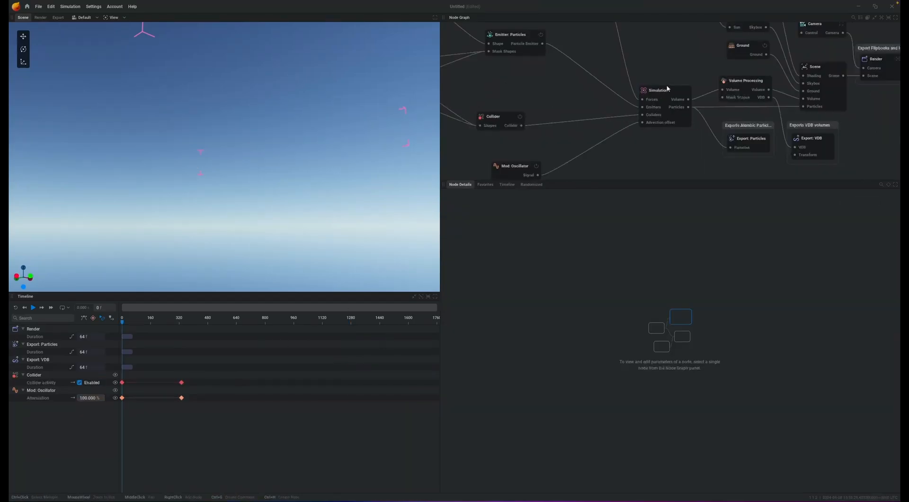
# Step: Keyframe the Simulation node's Freeze Simulation setting off at frame 0 and on at frame 800
pyautogui.click(667, 88)
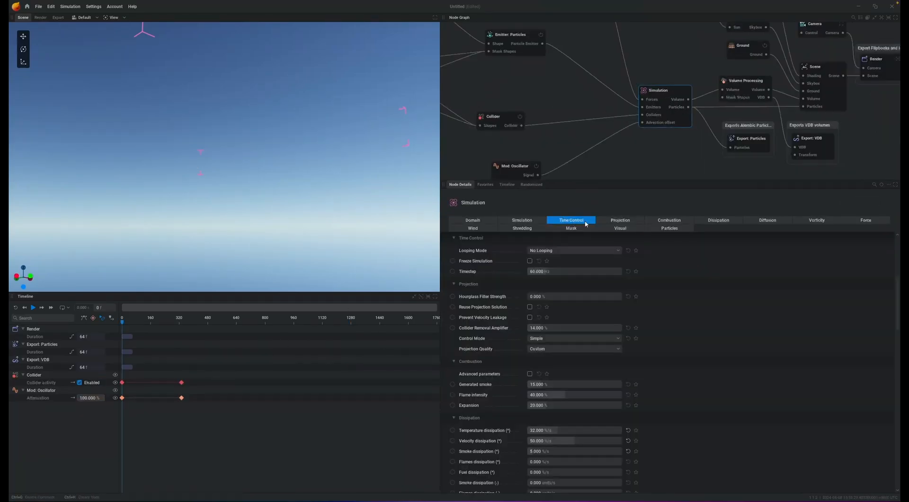
pyautogui.click(452, 261)
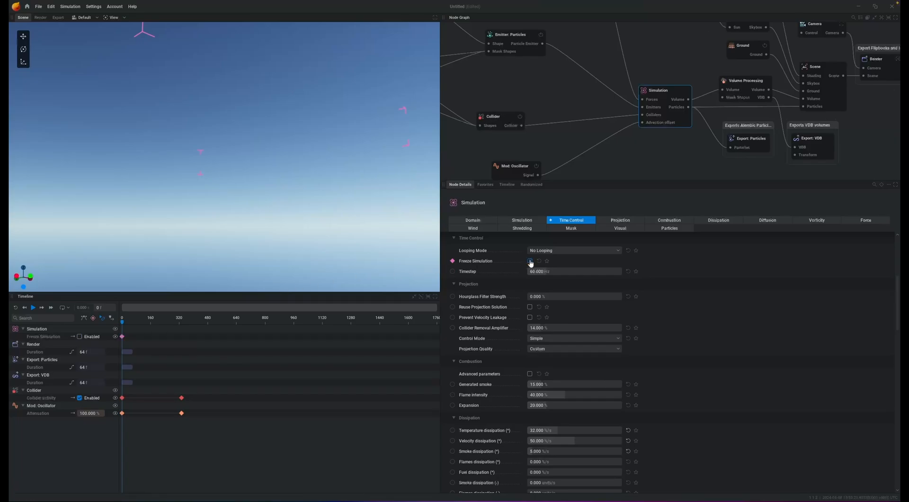
pyautogui.moveTo(123, 337)
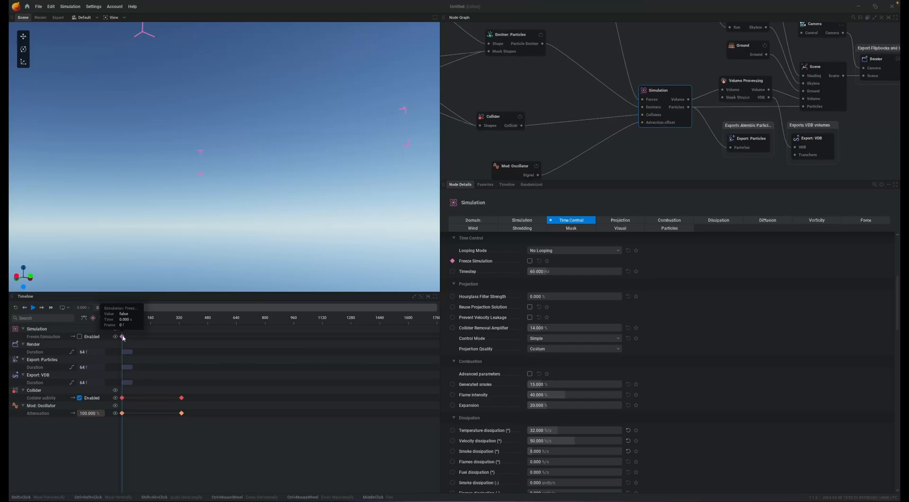
pyautogui.moveTo(122, 321); pyautogui.dragTo(265, 345)
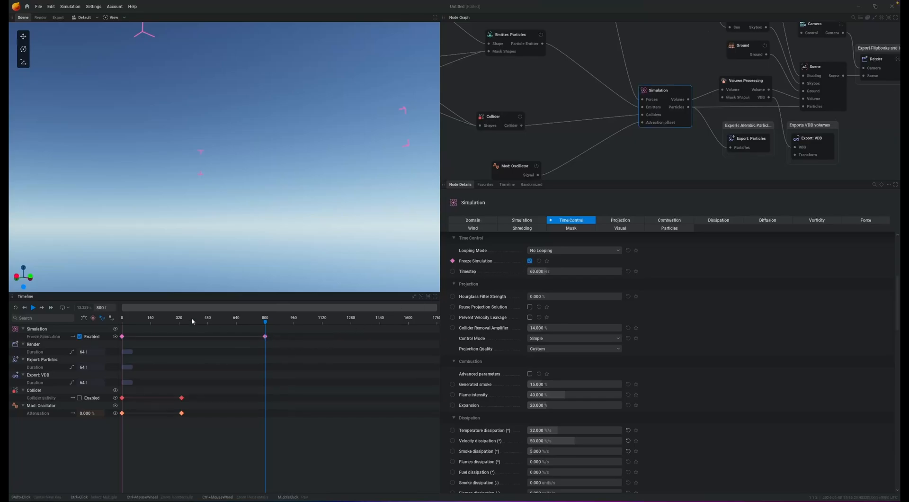
pyautogui.moveTo(124, 323); pyautogui.dragTo(226, 327)
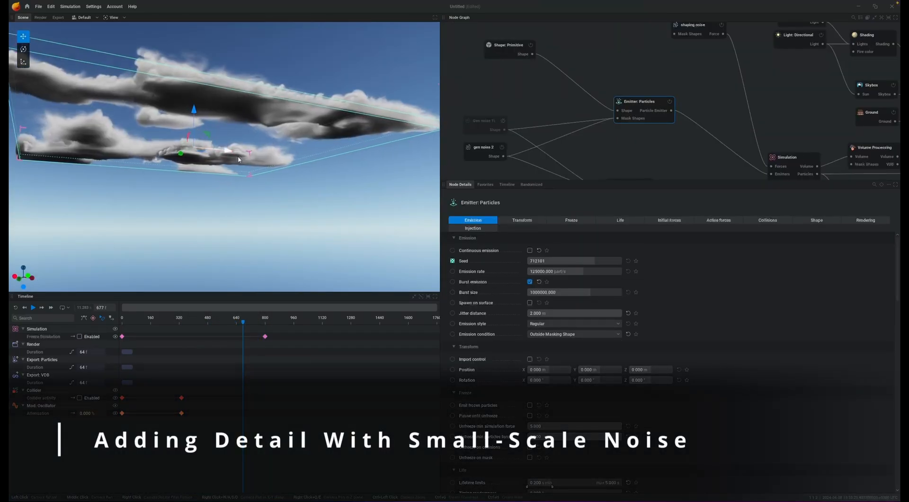
# Step: Move the shaping noise and Emitter: Particles nodes apart to make room between them in the node graph
pyautogui.scroll(1, 238, 159)
pyautogui.moveTo(271, 143); pyautogui.dragTo(293, 172, button='middle')
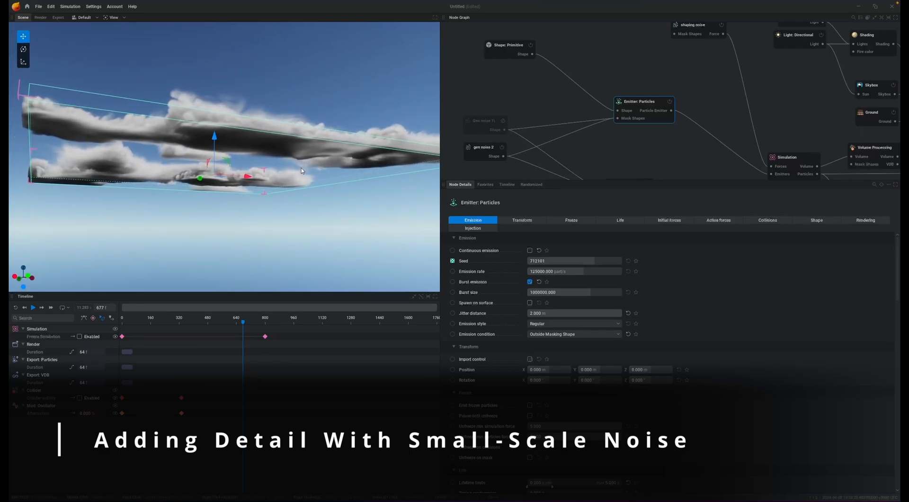
pyautogui.moveTo(339, 92); pyautogui.dragTo(350, 180)
pyautogui.moveTo(202, 189); pyautogui.dragTo(202, 107)
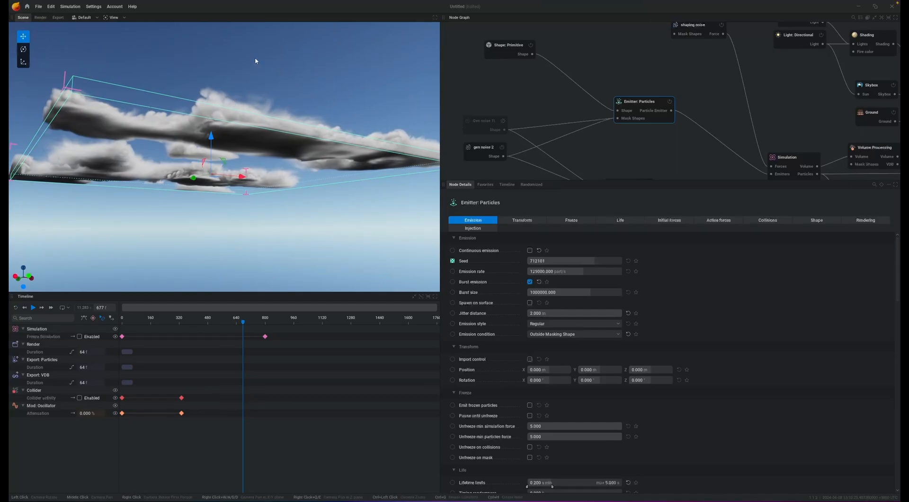
pyautogui.moveTo(703, 72); pyautogui.dragTo(601, 93, button='middle')
pyautogui.moveTo(606, 46); pyautogui.dragTo(629, 40)
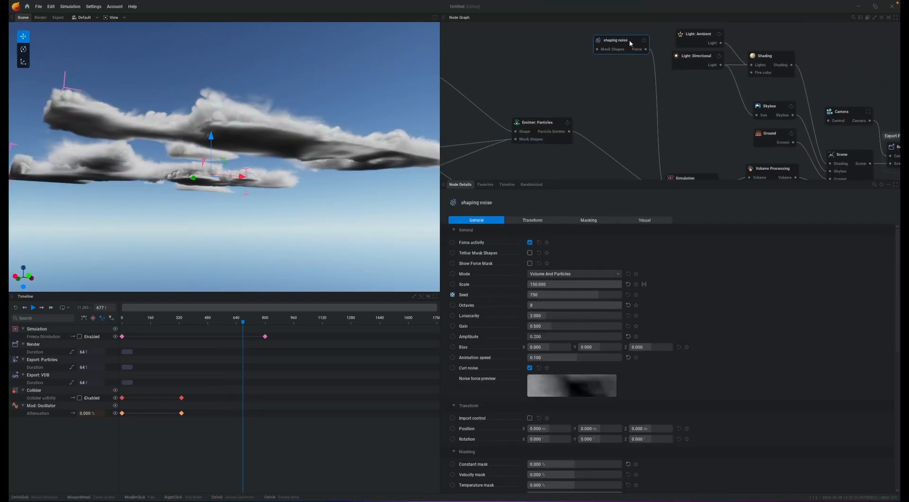
pyautogui.moveTo(545, 124); pyautogui.dragTo(521, 140)
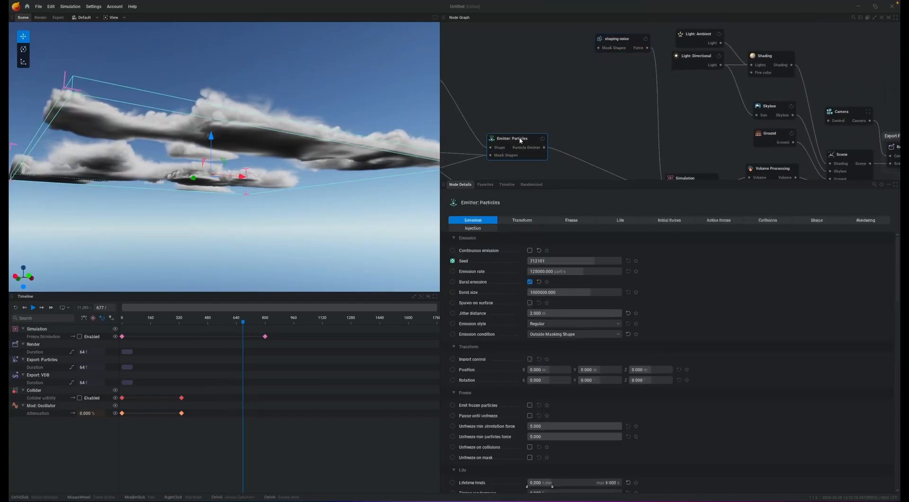
pyautogui.click(590, 105)
# Step: Duplicate the shaping noise node, place the copy below the original, and rename it "noise1"
pyautogui.click(626, 39)
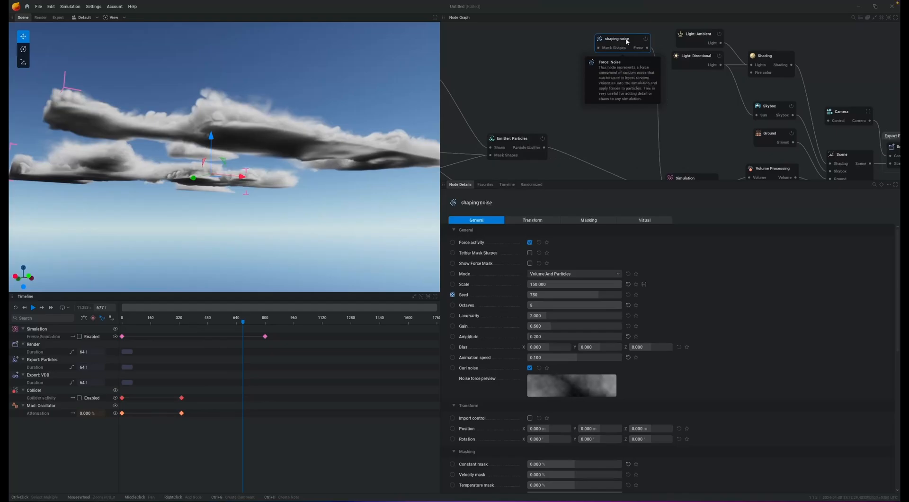
pyautogui.click(575, 75)
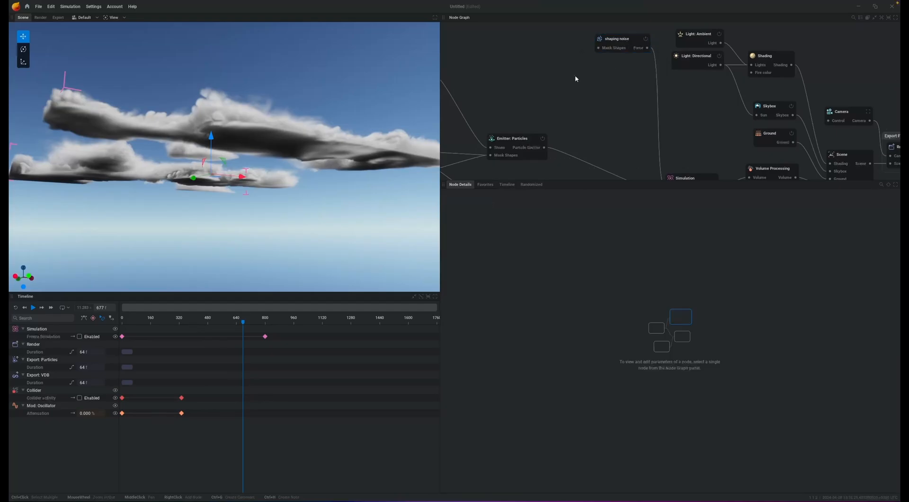
pyautogui.click(620, 39)
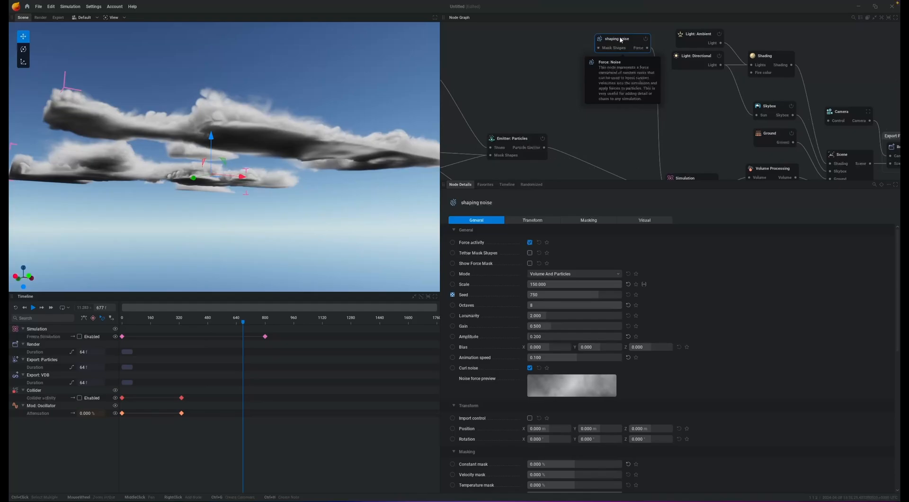
pyautogui.click(560, 75)
pyautogui.hotkey('ctrl', 'v')
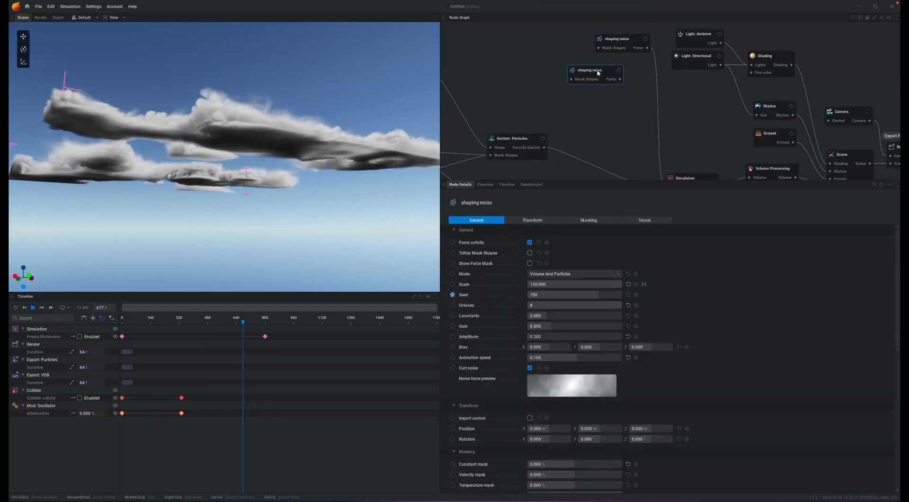
pyautogui.doubleClick(476, 202)
pyautogui.write('noise1')
pyautogui.press('Return')
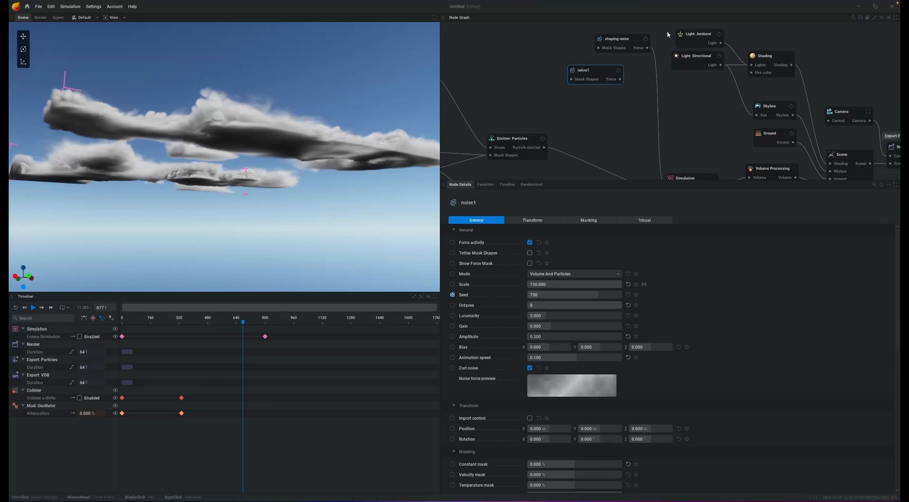
# Step: Set the noise1 node's scale to 1
pyautogui.click(560, 284)
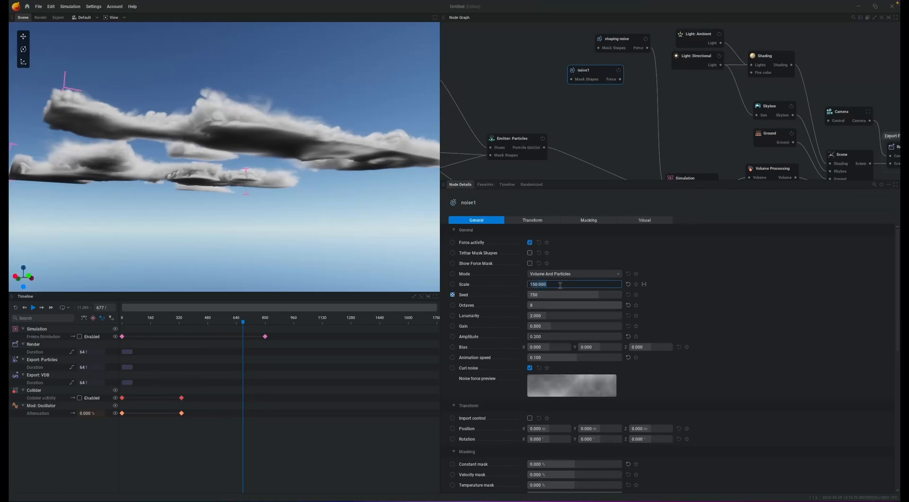
pyautogui.write('1')
pyautogui.press('Return')
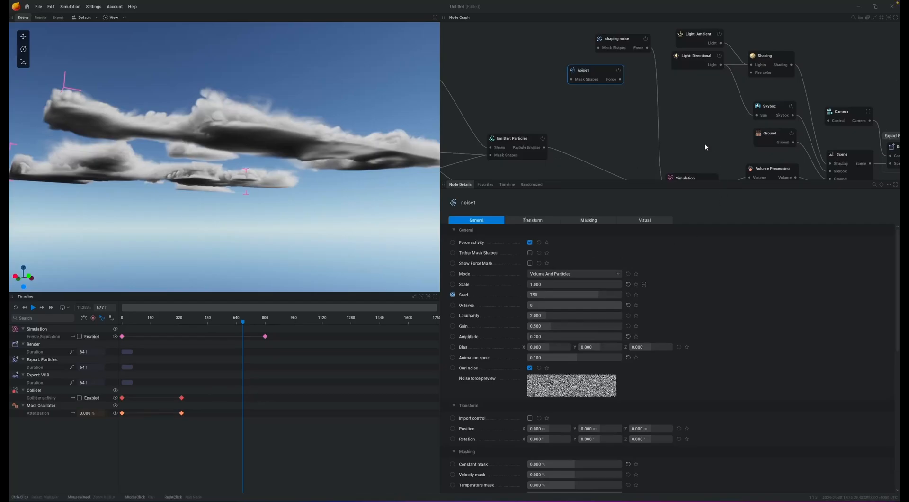
# Step: Connect noise1's force output to the Simulation node's forces input, and play the simulation past frame 800 before pausing
pyautogui.moveTo(663, 137); pyautogui.dragTo(649, 111, button='middle')
pyautogui.moveTo(606, 53); pyautogui.dragTo(656, 162)
pyautogui.press('space')
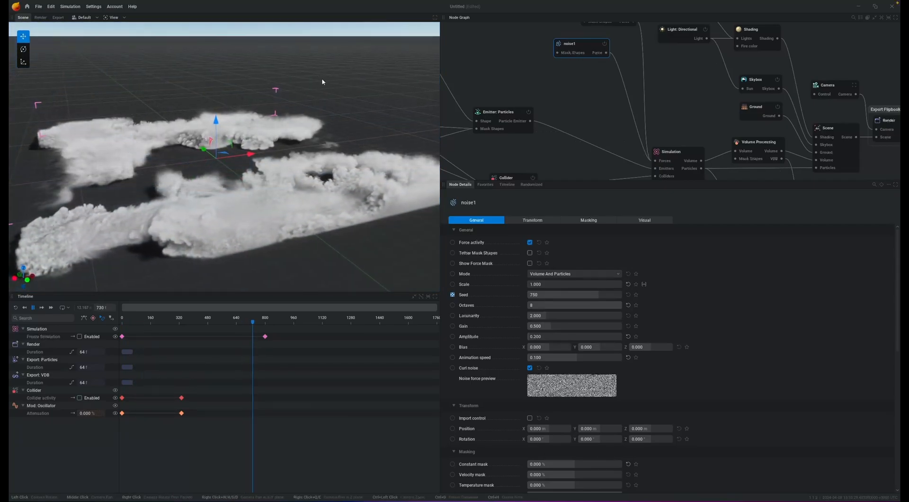
pyautogui.press('space')
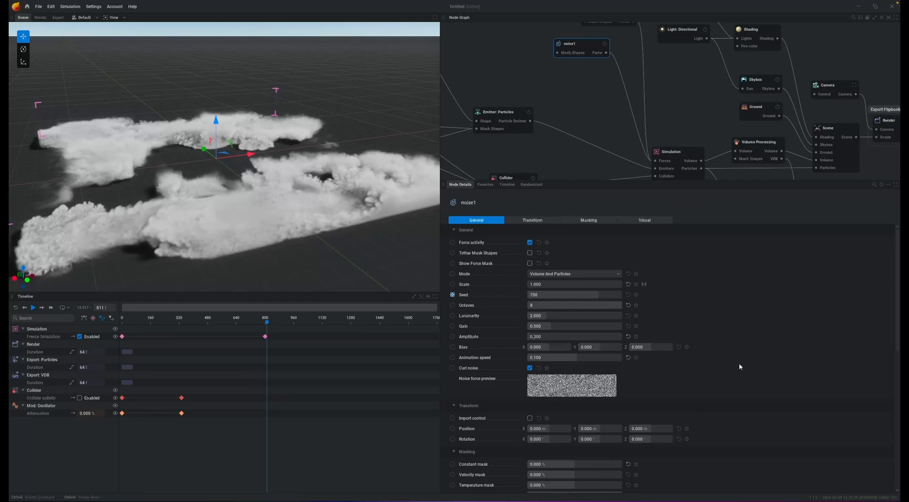
# Step: Set noise1's constant mask to 10%
pyautogui.scroll(-3, 740, 366)
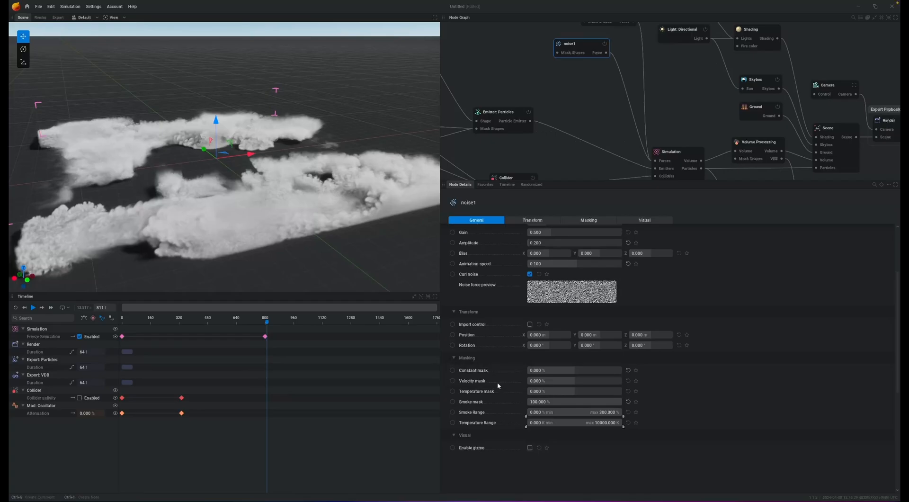
pyautogui.doubleClick(576, 372)
pyautogui.write('10')
pyautogui.press('Return')
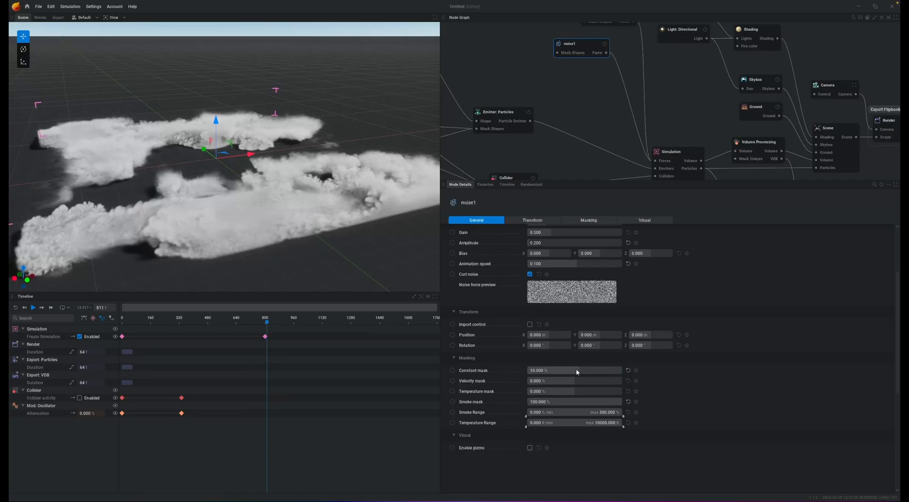
# Step: Replay the simulation from the start, pause it past frame 500, and inspect the cloud detail up close from several angles
pyautogui.press('r')
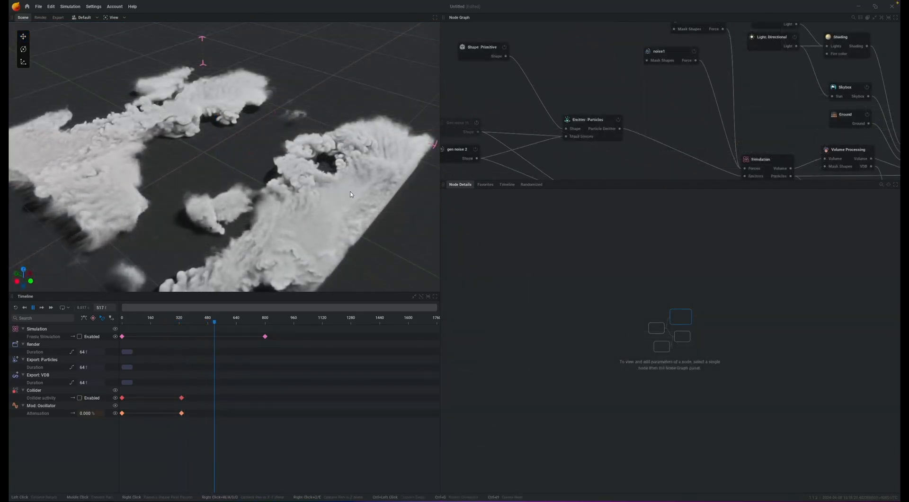
pyautogui.press('space')
pyautogui.moveTo(248, 195); pyautogui.dragTo(360, 180)
pyautogui.moveTo(257, 205); pyautogui.dragTo(210, 169, button='middle')
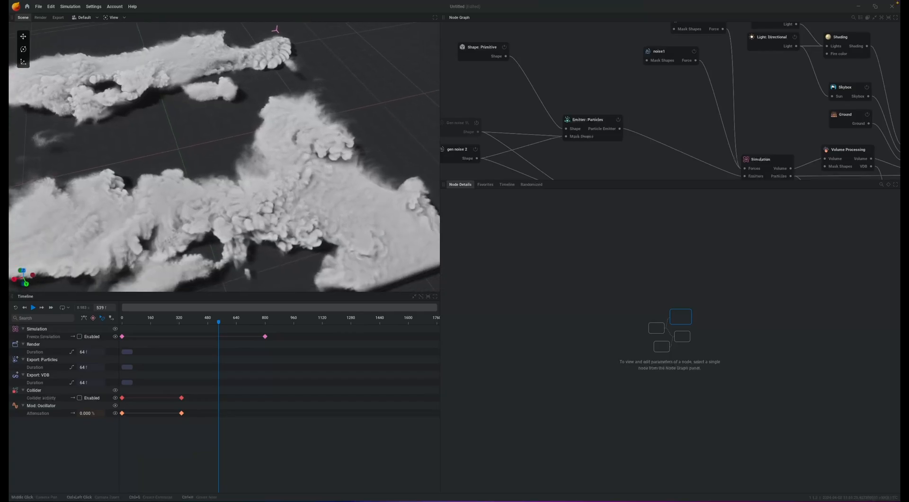
pyautogui.scroll(5, 251, 146)
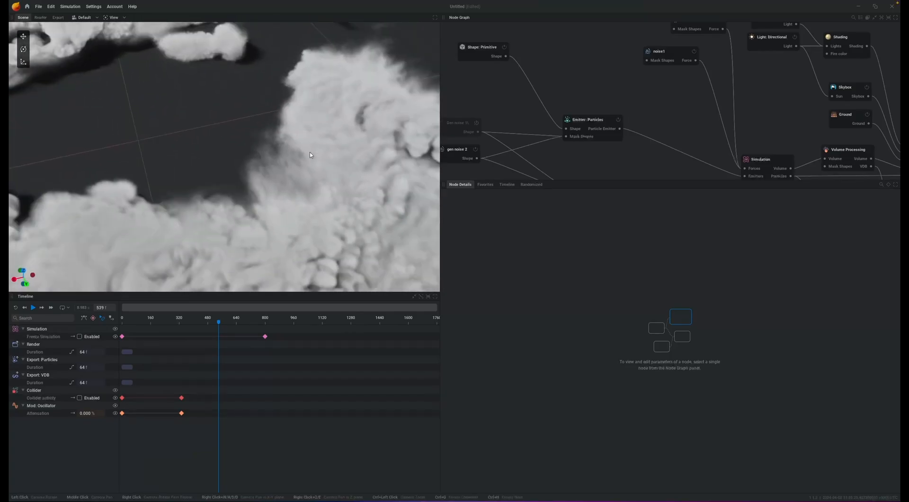
pyautogui.moveTo(310, 154); pyautogui.dragTo(340, 175)
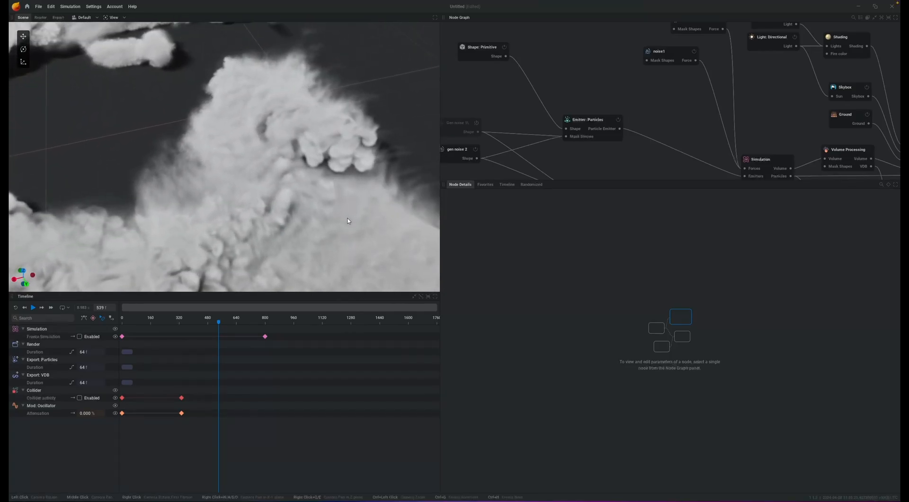
pyautogui.moveTo(348, 221); pyautogui.dragTo(256, 210)
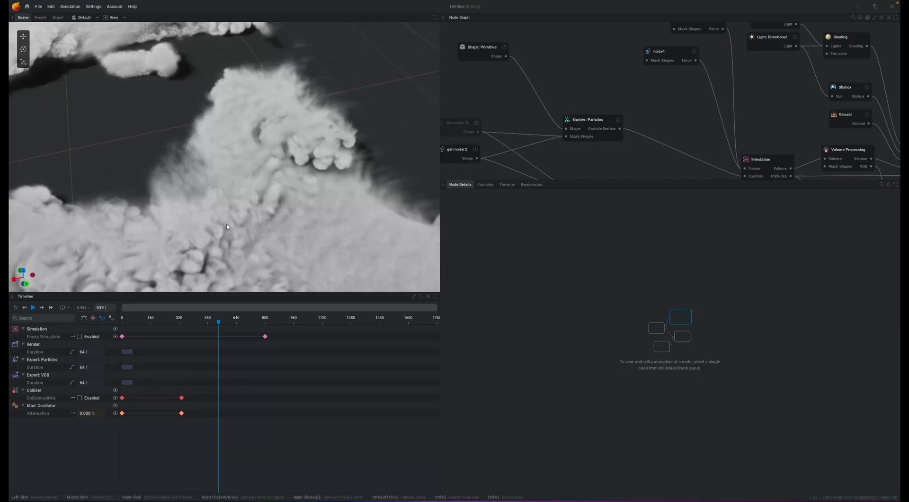
pyautogui.moveTo(305, 236); pyautogui.dragTo(146, 160)
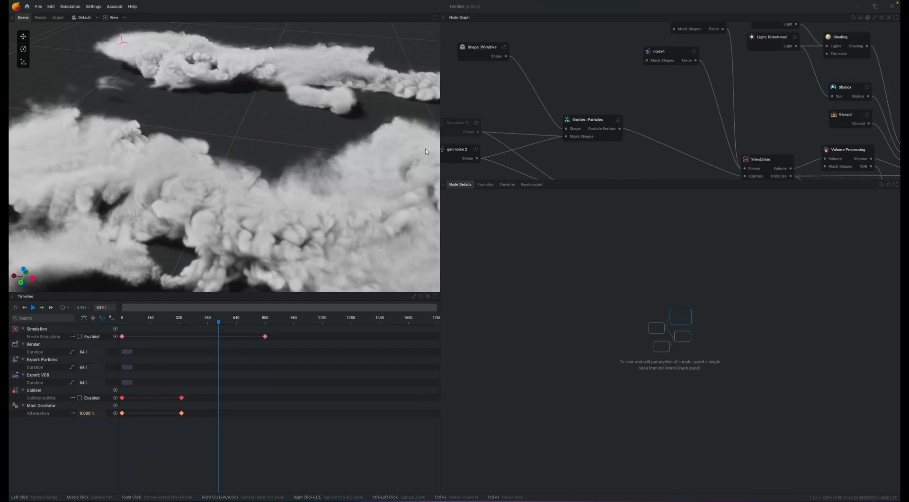
# Step: Add a Shape: Noise node and connect it to noise1's mask shapes input
pyautogui.click(665, 59)
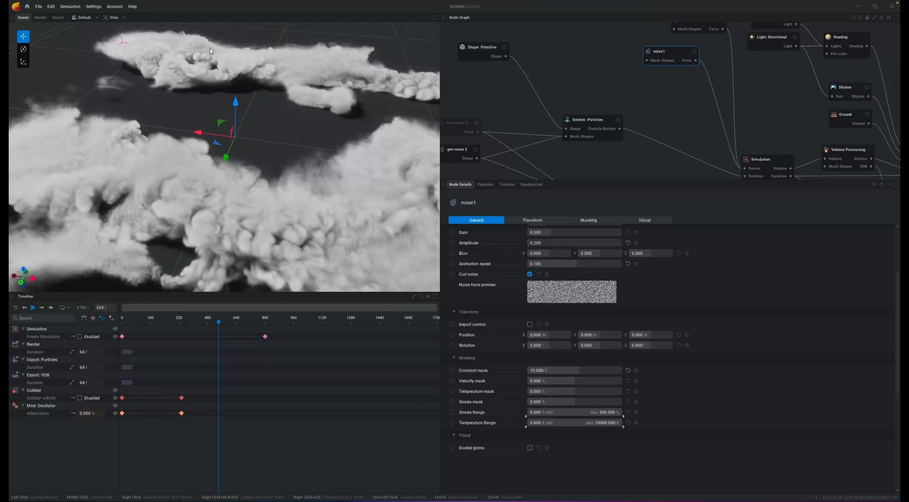
pyautogui.click(602, 60)
pyautogui.moveTo(646, 61); pyautogui.dragTo(576, 54)
pyautogui.click(552, 80)
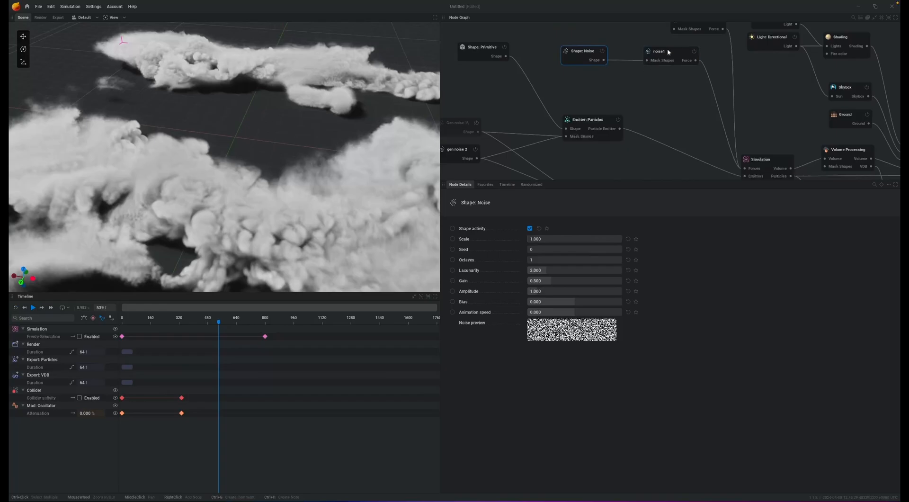
# Step: Set the scale of the Shape: Noise node masking noise1 to 50
pyautogui.click(667, 50)
pyautogui.click(586, 59)
pyautogui.click(550, 239)
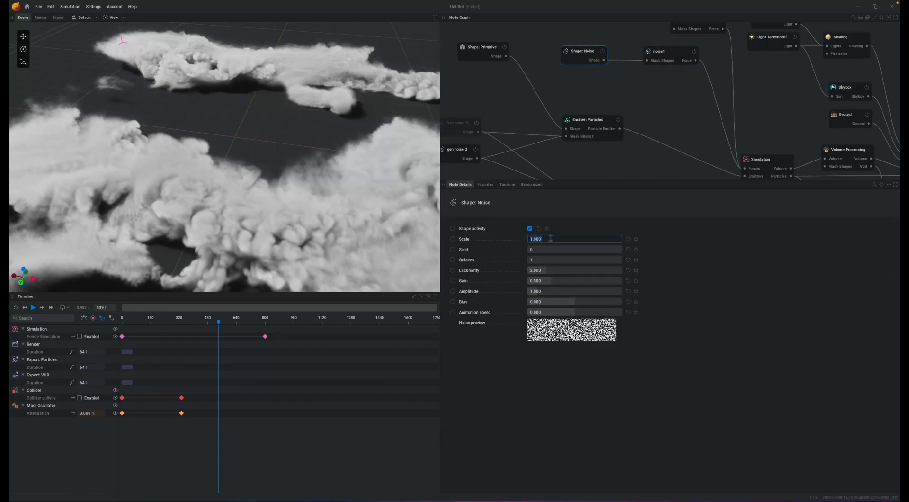
pyautogui.write('100')
pyautogui.press('Return')
pyautogui.click(551, 239)
pyautogui.write('50')
pyautogui.press('Return')
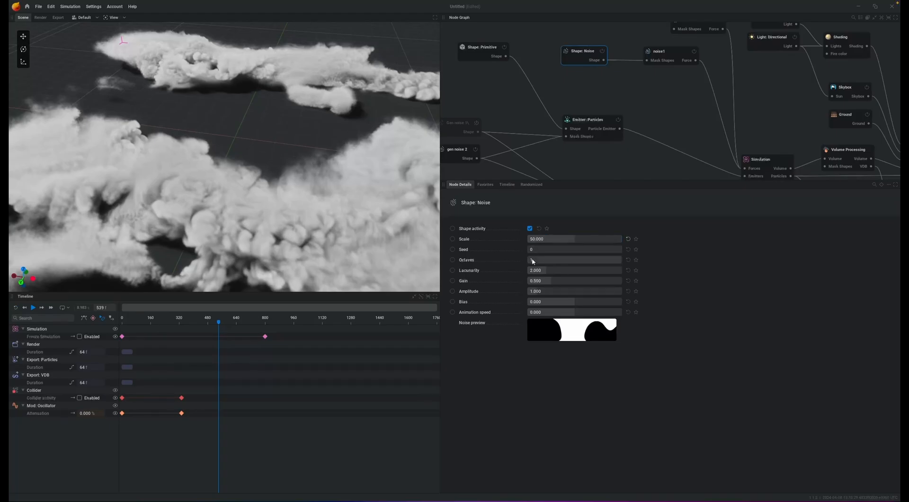
# Step: Set the Shape: Noise node's octaves to 8 and its animation speed to 0.1
pyautogui.moveTo(532, 261); pyautogui.dragTo(621, 259)
pyautogui.click(583, 312)
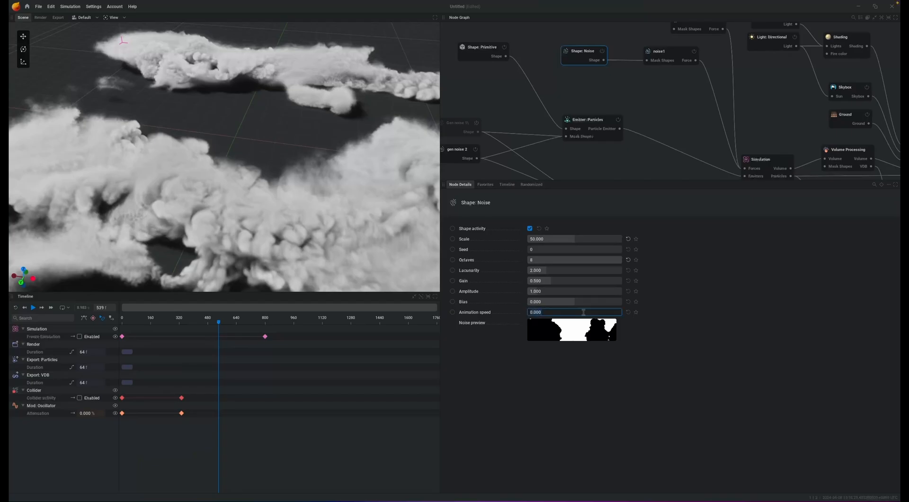
pyautogui.write('0.1')
pyautogui.press('Return')
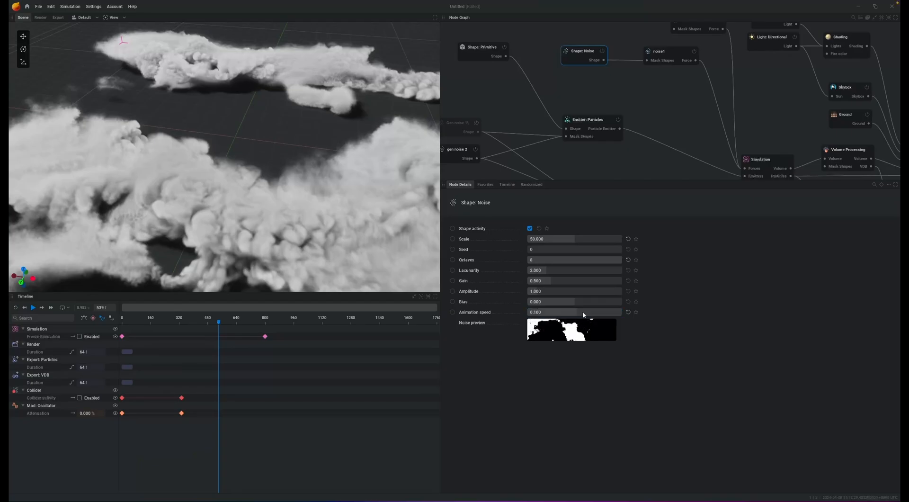
# Step: Replay the simulation and examine how the noise-masked noise1 force shapes the clouds
pyautogui.press('space')
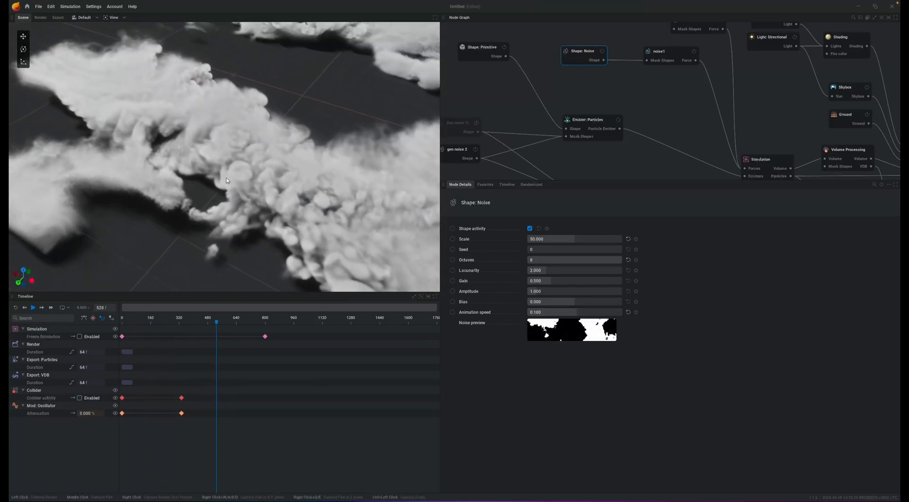
pyautogui.moveTo(222, 179); pyautogui.dragTo(267, 188)
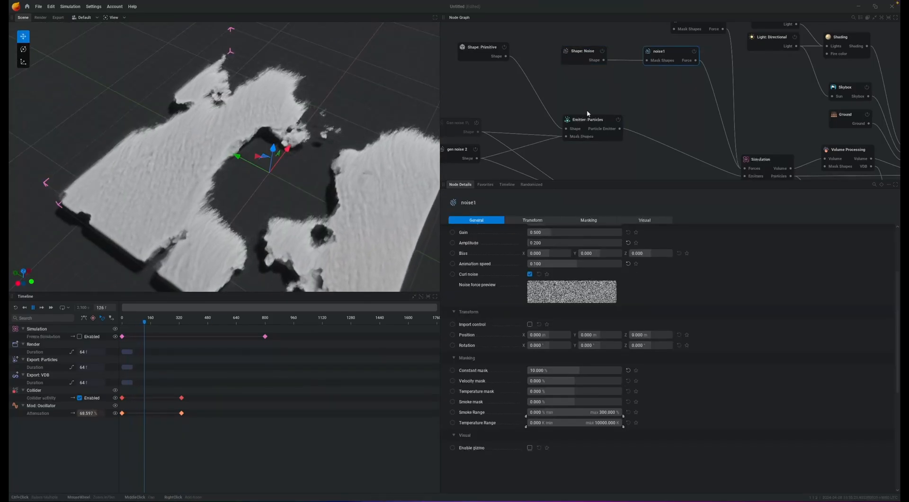
pyautogui.click(585, 55)
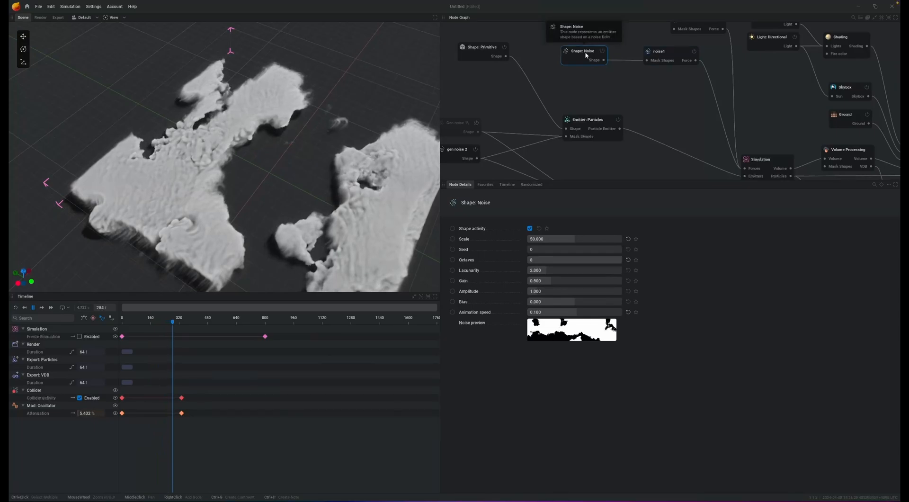
pyautogui.click(645, 84)
pyautogui.click(591, 54)
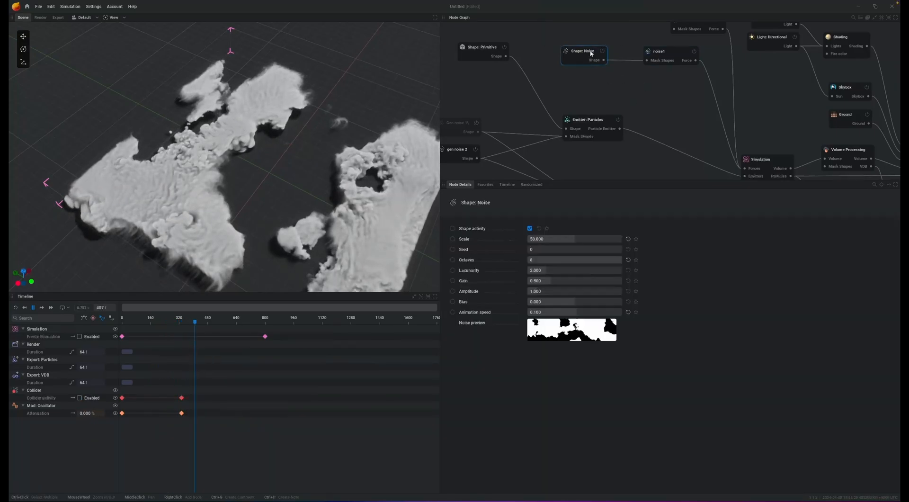
pyautogui.click(586, 97)
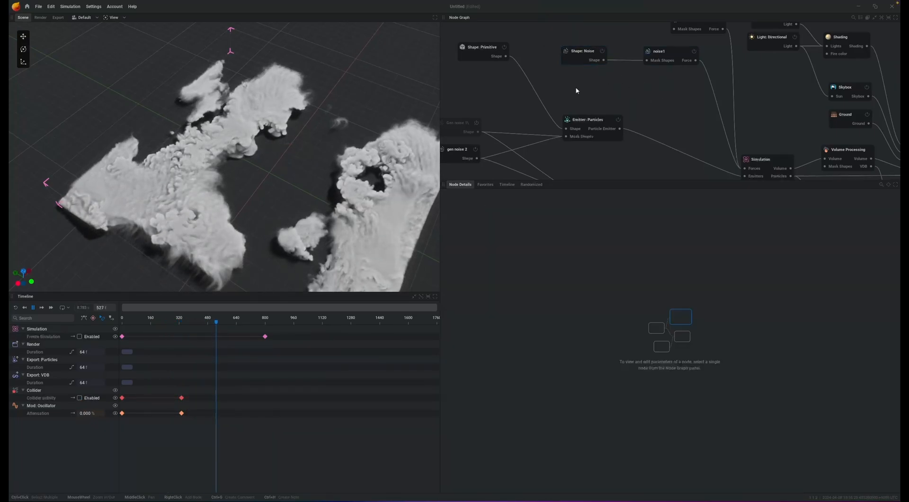
# Step: Set noise1's Y bias to 1 and examine the replayed clouds from another angle
pyautogui.click(665, 53)
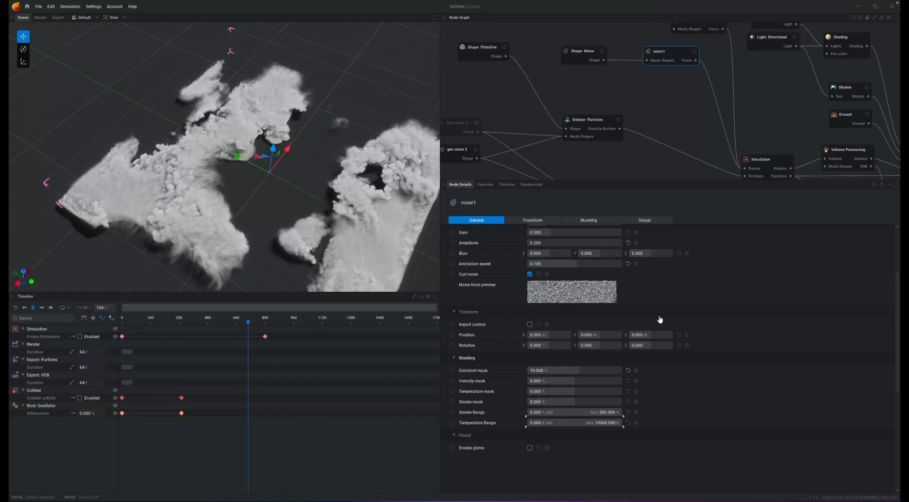
pyautogui.moveTo(467, 254)
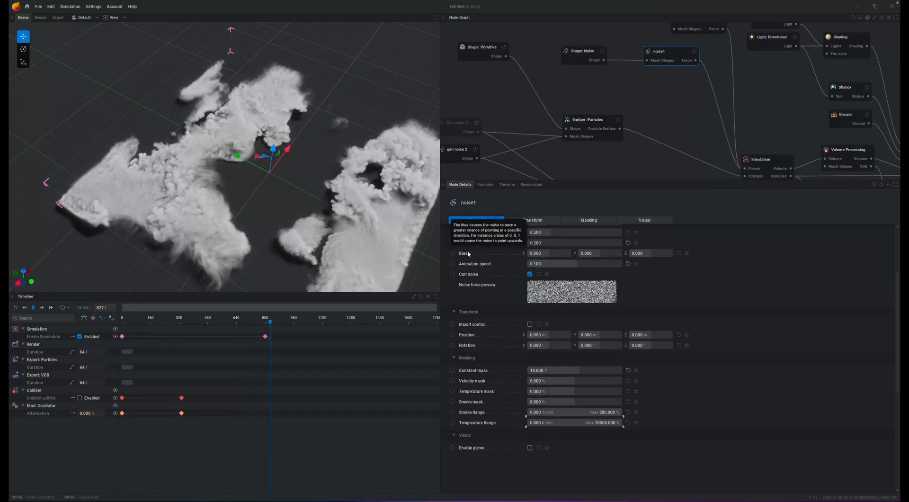
pyautogui.click(608, 254)
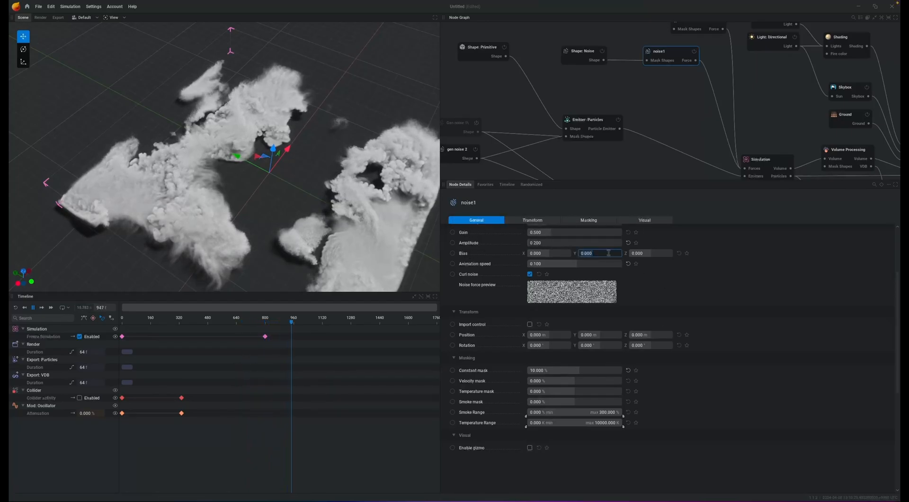
pyautogui.write('1')
pyautogui.press('Return')
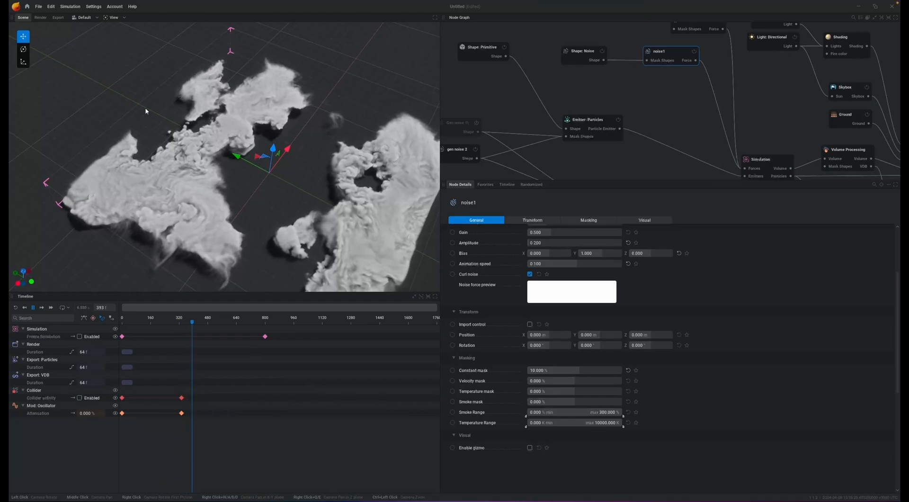
pyautogui.click(572, 53)
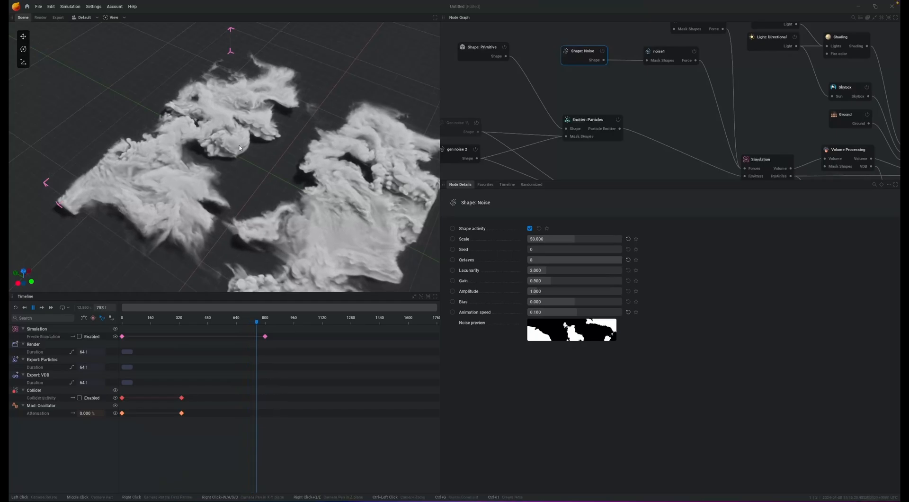
pyautogui.moveTo(227, 202); pyautogui.dragTo(439, 236)
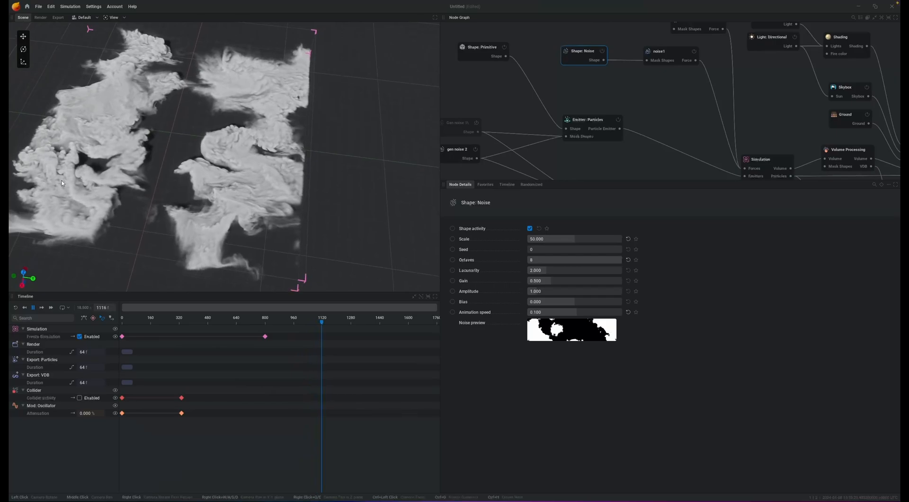
# Step: Set noise1's constant mask to 100% and examine the strengthened directional force on the replayed clouds
pyautogui.click(674, 53)
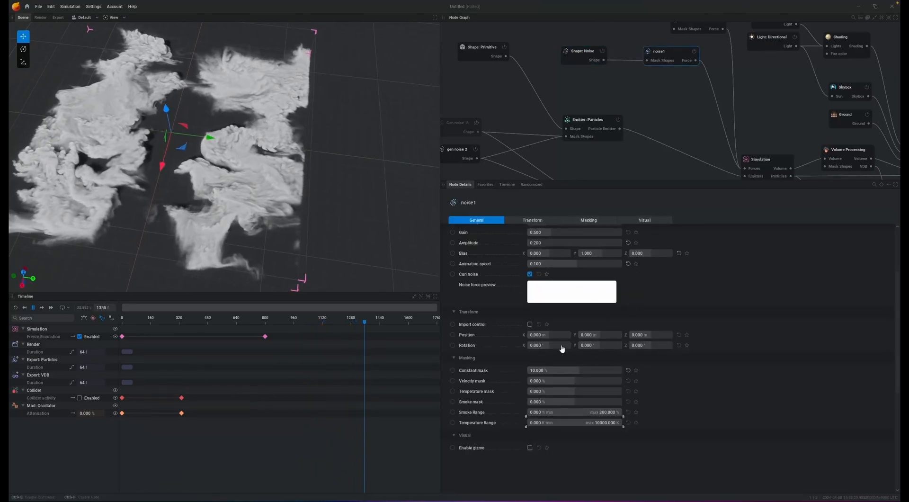
pyautogui.click(559, 370)
pyautogui.write('100')
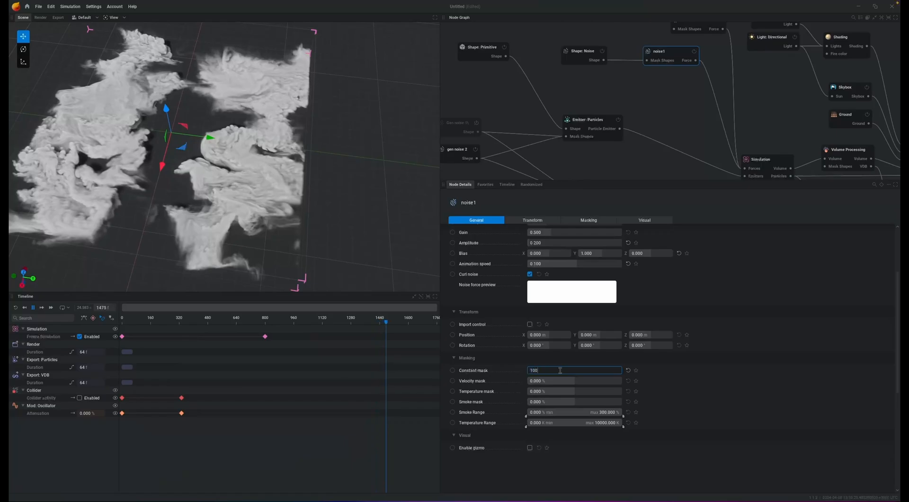
pyautogui.press('Return')
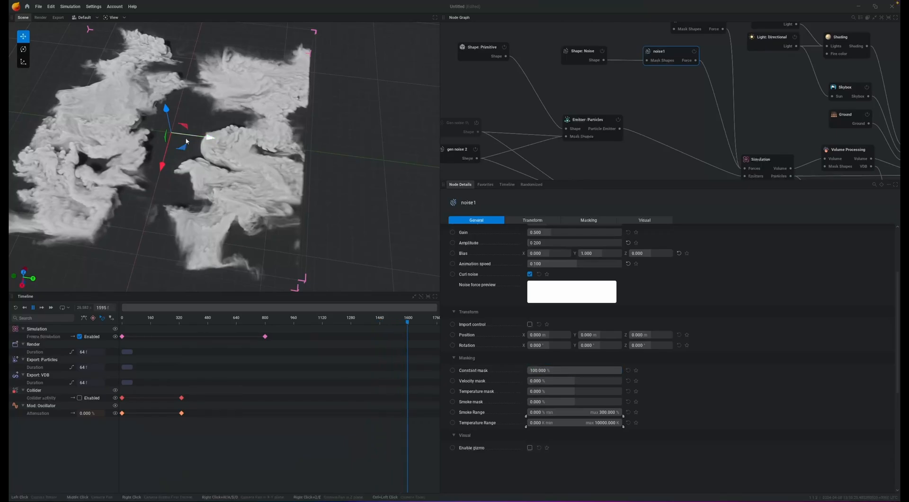
pyautogui.moveTo(186, 141); pyautogui.dragTo(245, 151, button='middle')
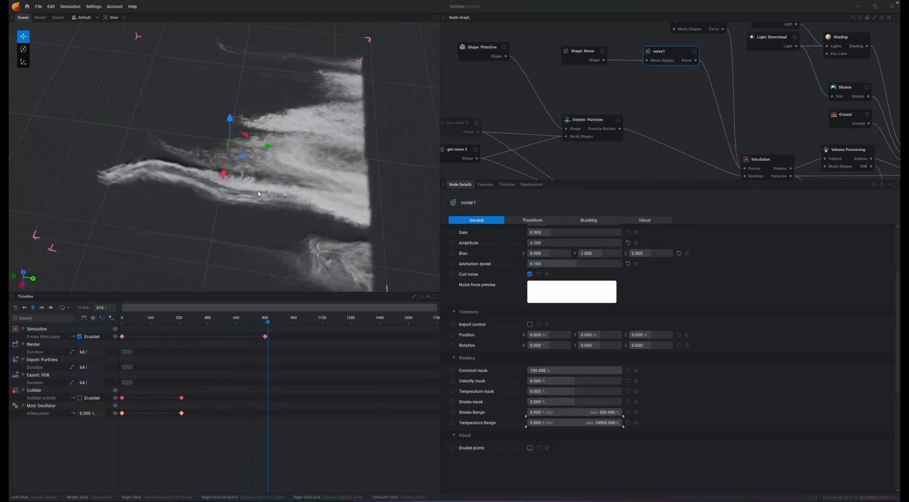
pyautogui.moveTo(281, 197); pyautogui.dragTo(374, 203)
pyautogui.moveTo(109, 217); pyautogui.dragTo(188, 266)
pyautogui.moveTo(236, 214); pyautogui.dragTo(217, 211)
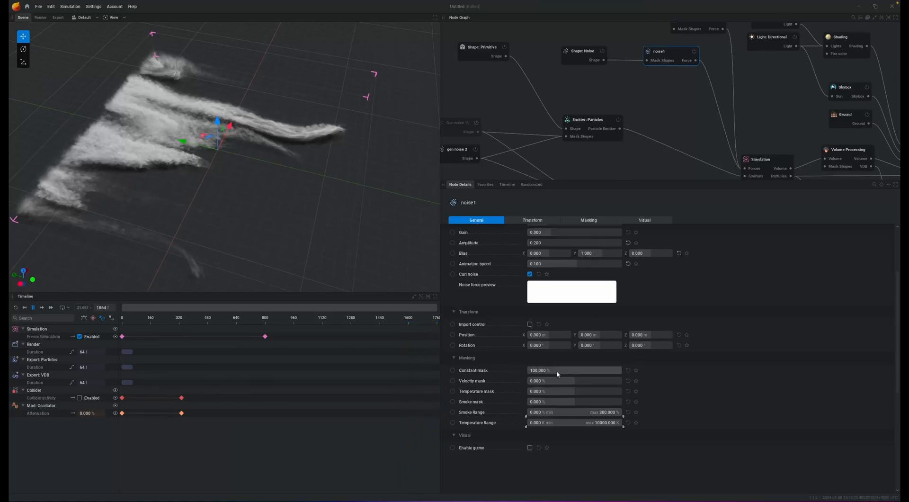
# Step: Set noise1's constant mask to 10%
pyautogui.write('10')
pyautogui.press('Return')
pyautogui.click(678, 86)
pyautogui.click(666, 54)
pyautogui.click(590, 58)
pyautogui.click(659, 73)
# Step: Duplicate noise1 together with its Shape: Noise mask node and place the copies below the originals
pyautogui.moveTo(588, 38); pyautogui.dragTo(663, 72)
pyautogui.hotkey('ctrl', 'c')
pyautogui.hotkey('ctrl', 'v')
pyautogui.moveTo(734, 97); pyautogui.dragTo(664, 81)
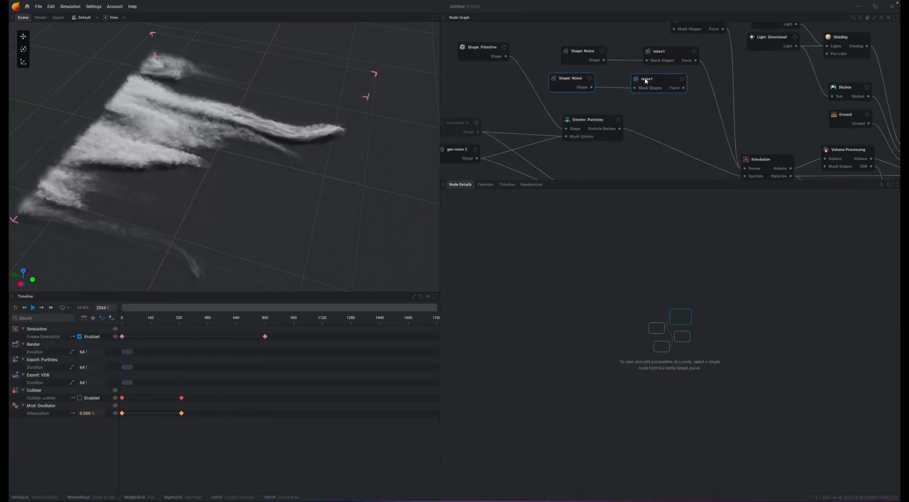
# Step: Rename the copied noise force node "noise2" and set its scale to 3
pyautogui.click(649, 82)
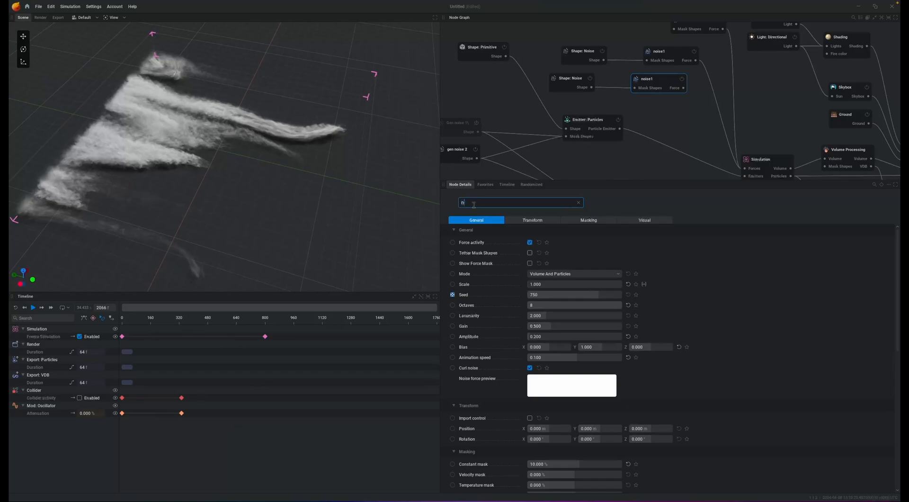
pyautogui.press('Return')
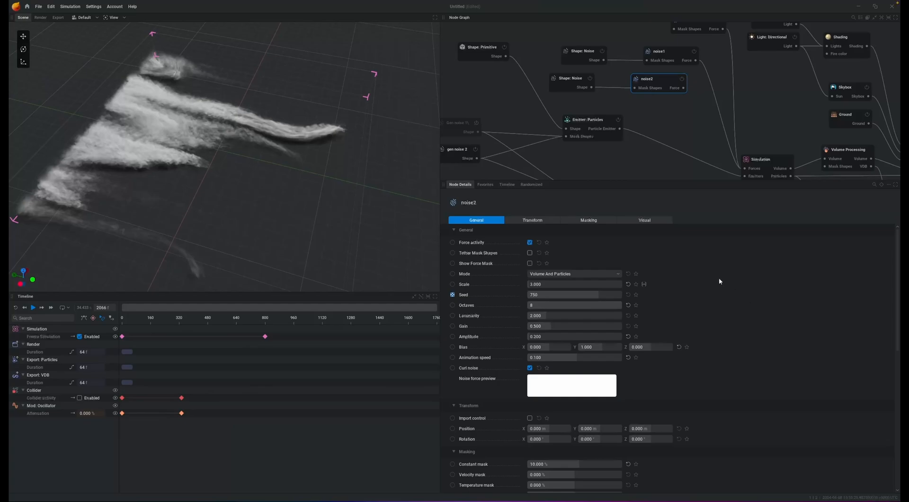
# Step: Mark the Shape: Noise seeds for randomization and connect noise2's force output to the Simulation node's forces input
pyautogui.click(570, 85)
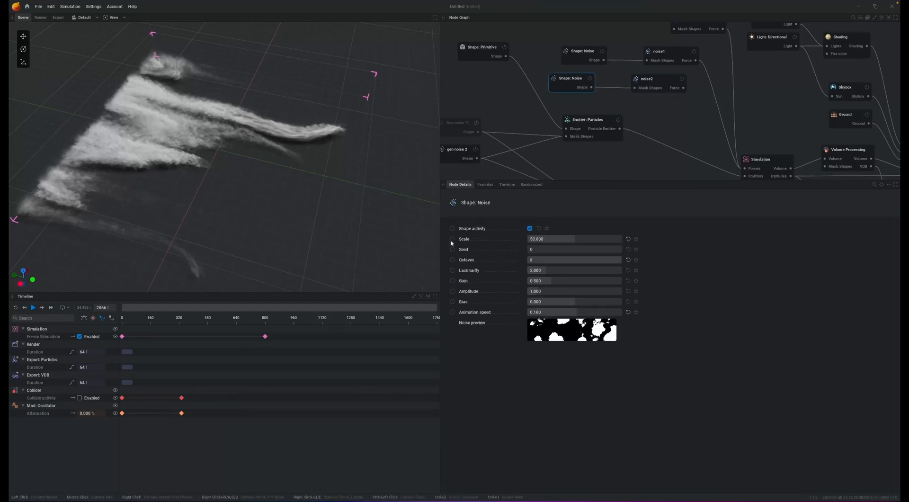
pyautogui.click(582, 56)
pyautogui.moveTo(683, 88); pyautogui.dragTo(741, 111)
pyautogui.moveTo(748, 169); pyautogui.dragTo(748, 169)
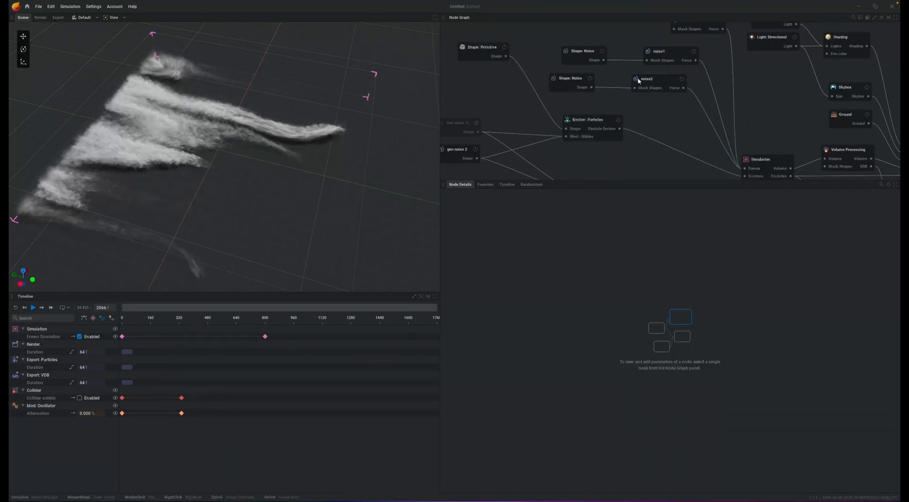
pyautogui.click(581, 57)
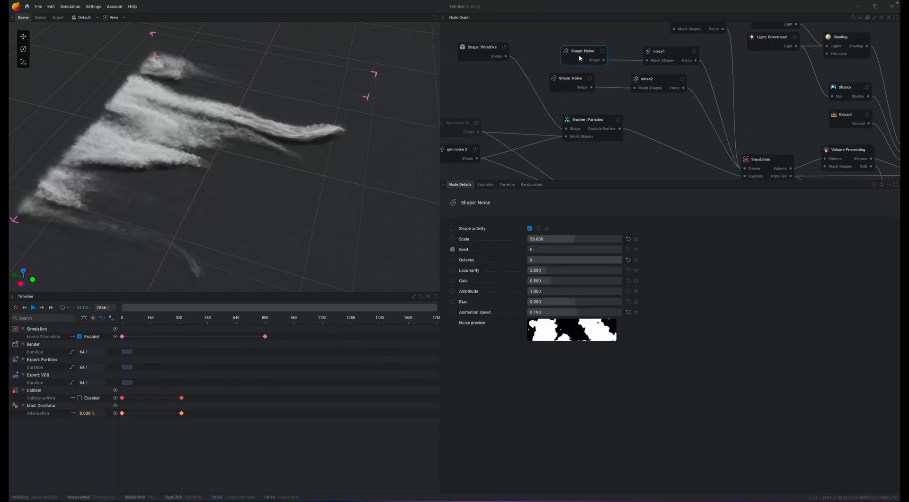
pyautogui.click(664, 55)
pyautogui.click(658, 81)
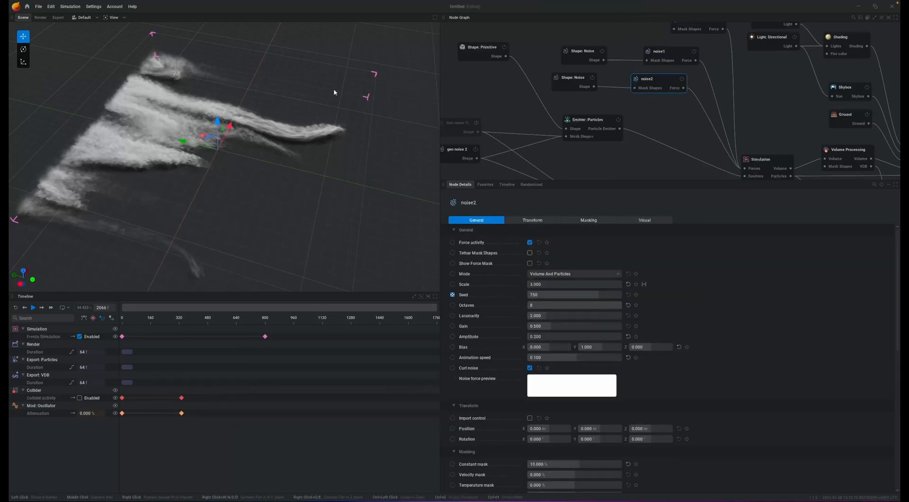
# Step: Check the settings of noise2's Shape: Noise mask and rerun the simulation with the second noise force connected
pyautogui.click(578, 78)
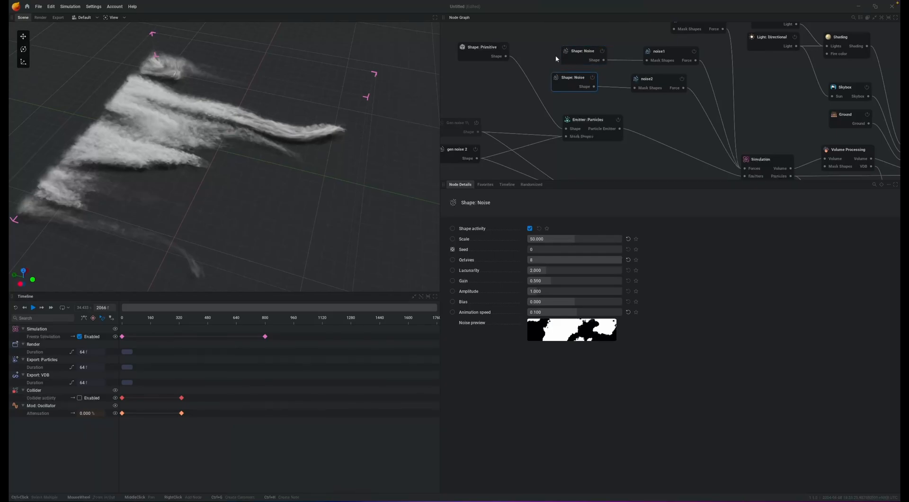
pyautogui.click(521, 67)
pyautogui.press('r')
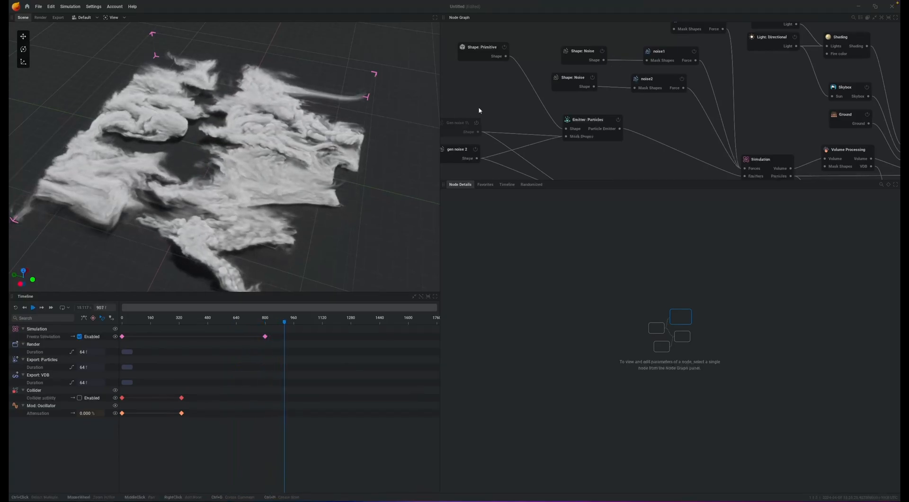
# Step: Set noise2's bias to 1 on X and 0 on Y, and rerun the simulation
pyautogui.click(658, 84)
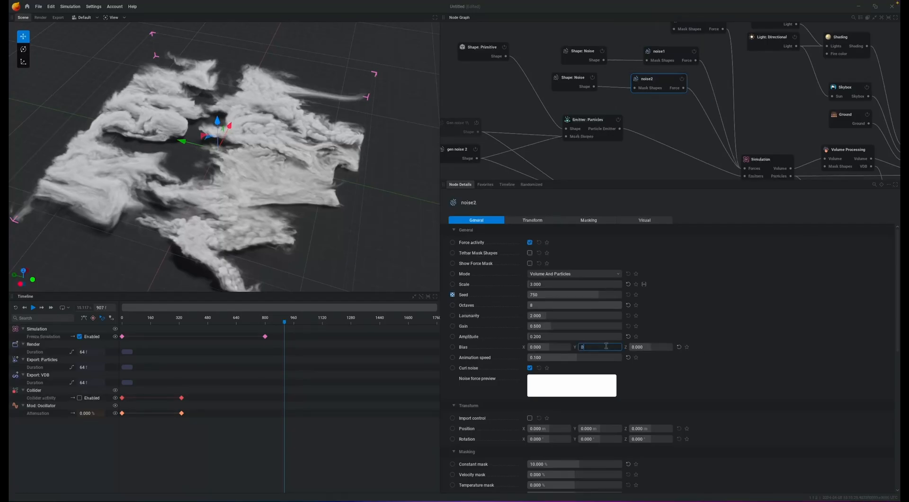
pyautogui.hotkey('shift', 'Tab')
pyautogui.write('1')
pyautogui.press('Return')
pyautogui.press('r')
pyautogui.press('space')
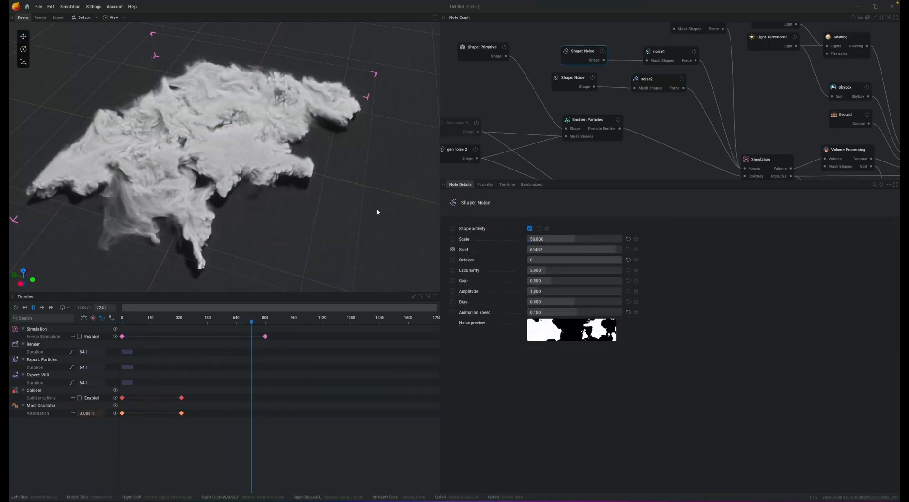
# Step: Disable the Ground node and inspect the cloud layer against the sky
pyautogui.moveTo(132, 196); pyautogui.dragTo(103, 197)
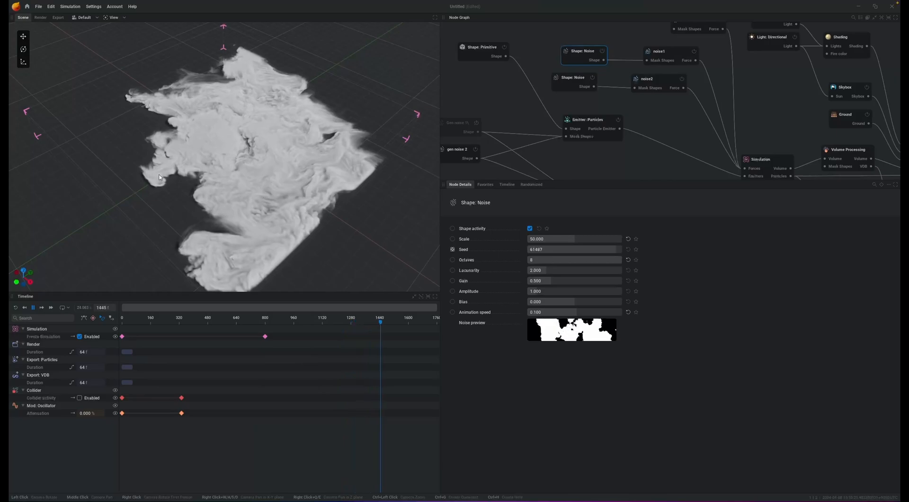
pyautogui.moveTo(159, 176); pyautogui.dragTo(155, 174)
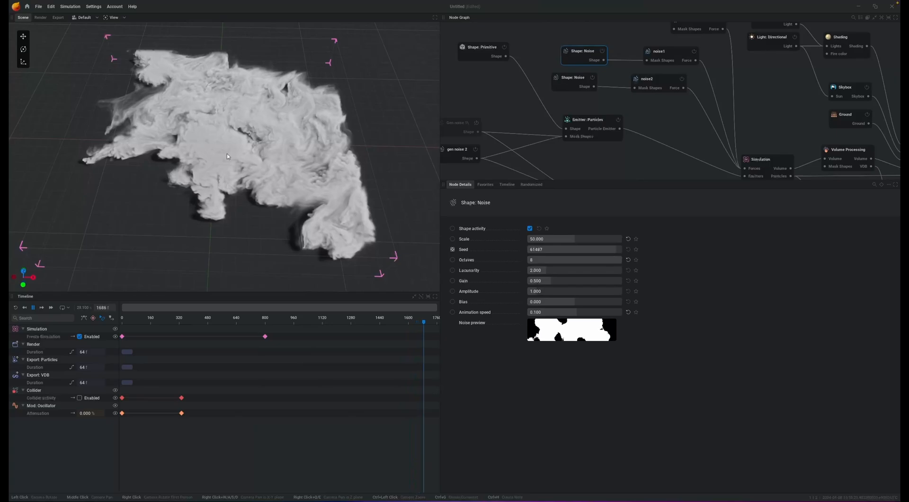
pyautogui.moveTo(178, 170); pyautogui.dragTo(182, 156)
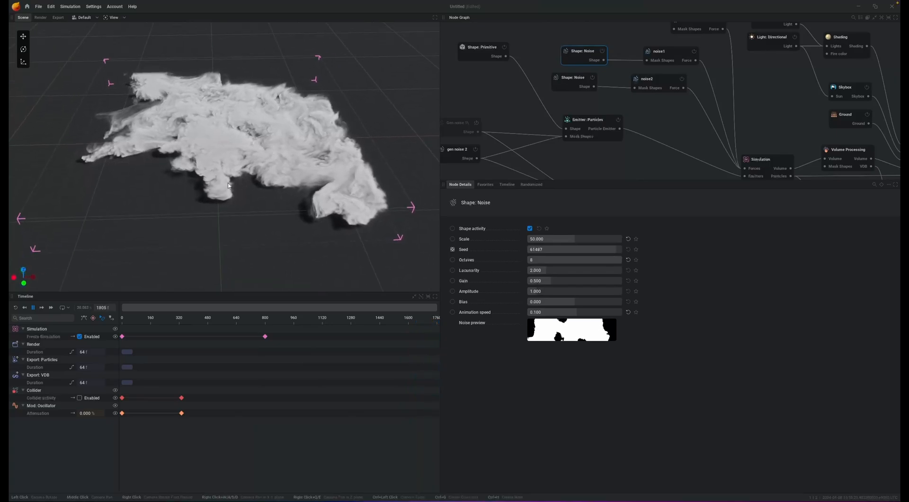
pyautogui.scroll(3, 268, 198)
pyautogui.scroll(-2, 268, 198)
pyautogui.moveTo(268, 198)
pyautogui.mouseDown()
pyautogui.moveTo(260, 186)
pyautogui.moveTo(252, 198)
pyautogui.mouseUp()
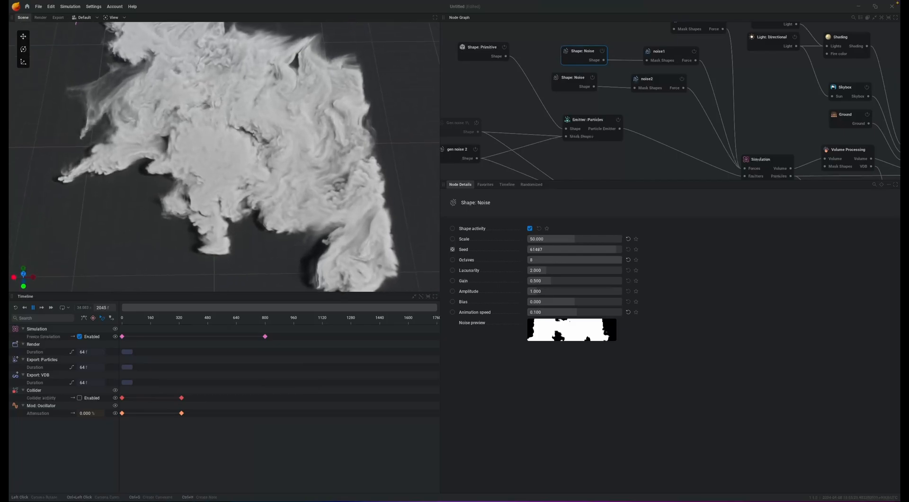
pyautogui.moveTo(251, 142); pyautogui.dragTo(251, 161)
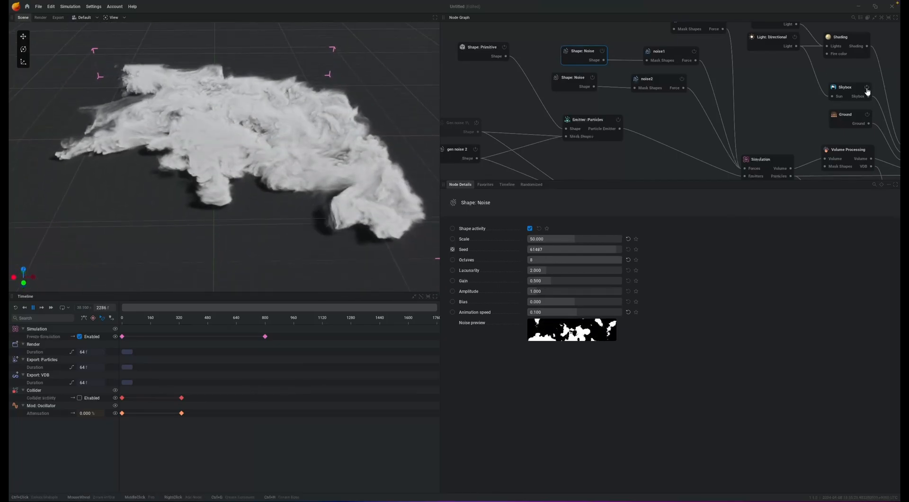
pyautogui.click(866, 115)
pyautogui.moveTo(299, 94); pyautogui.dragTo(299, 150)
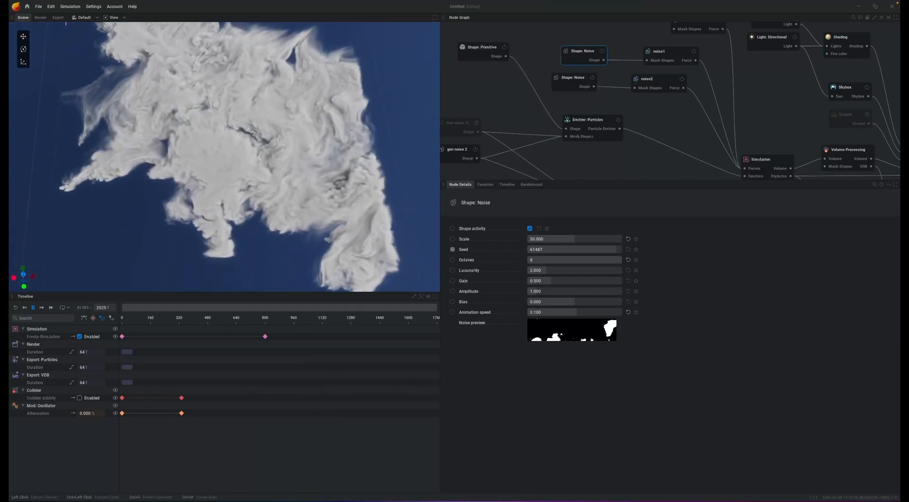
# Step: Set the Simulation node's domain upscaling to X2 and apply the new resolution
pyautogui.click(766, 161)
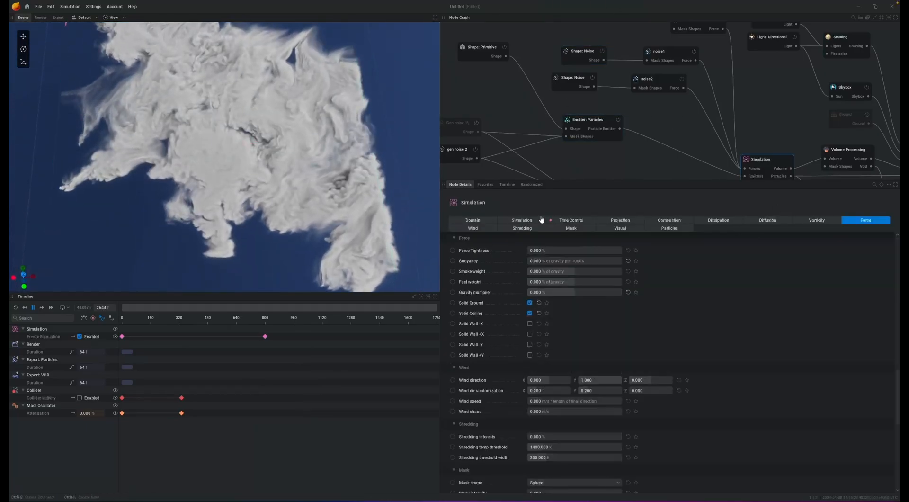
pyautogui.click(521, 220)
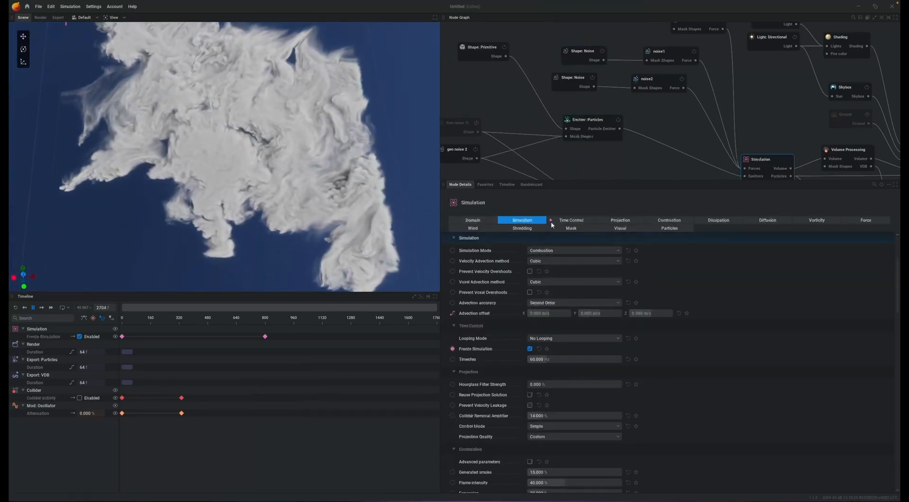
pyautogui.click(487, 221)
pyautogui.click(541, 282)
pyautogui.click(589, 303)
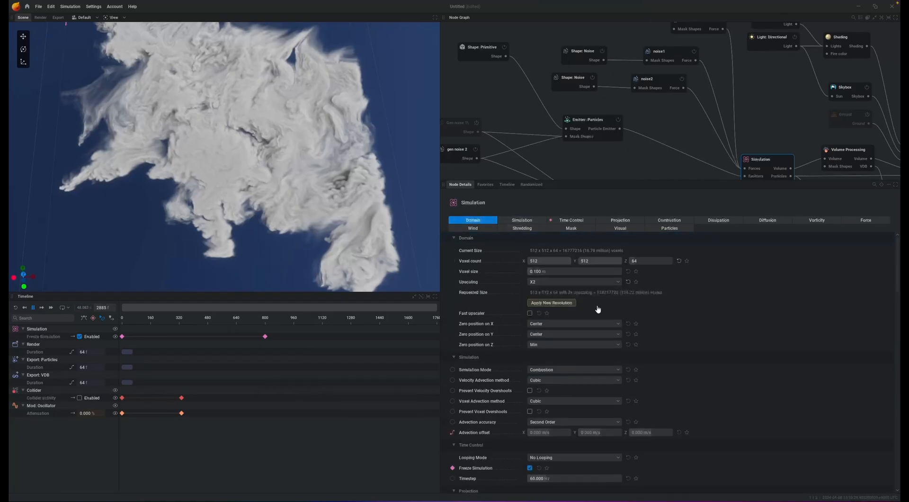
pyautogui.click(563, 306)
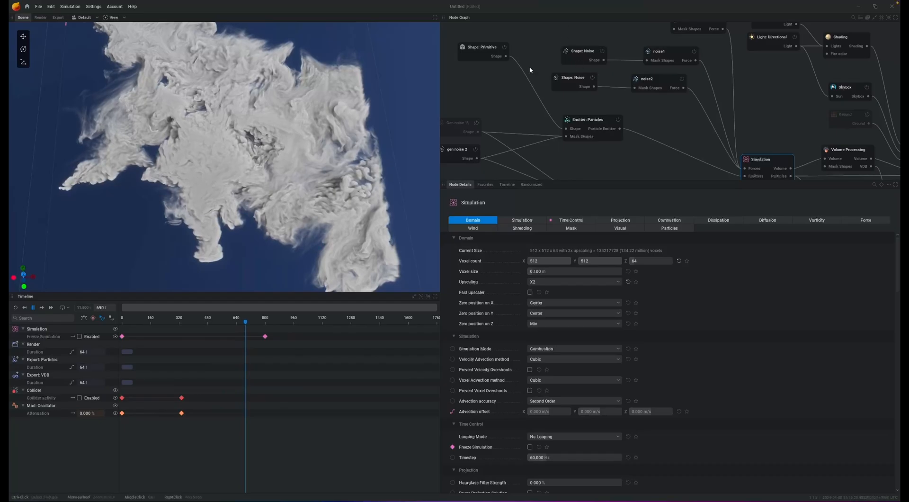
# Step: Pause the simulation and set the bias of noise1's Shape: Noise mask to 0.333 and its animation speed to 1
pyautogui.click(578, 56)
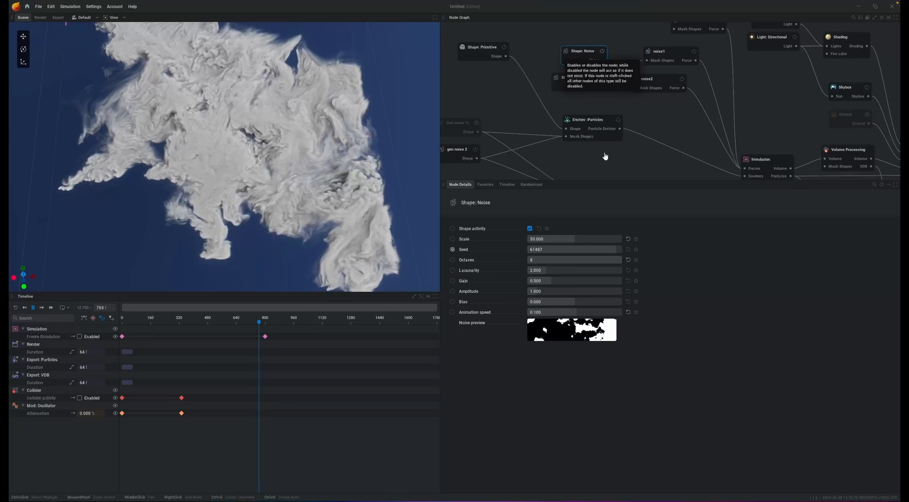
pyautogui.press('space')
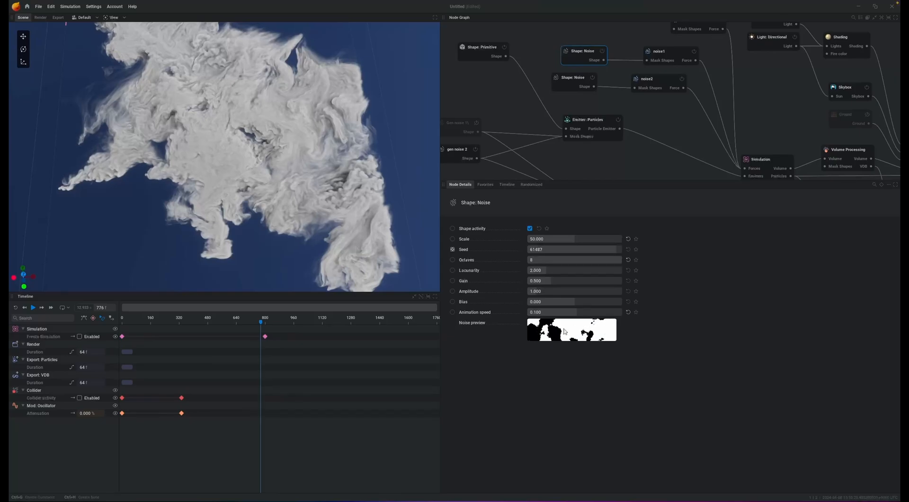
pyautogui.moveTo(583, 305); pyautogui.dragTo(576, 301)
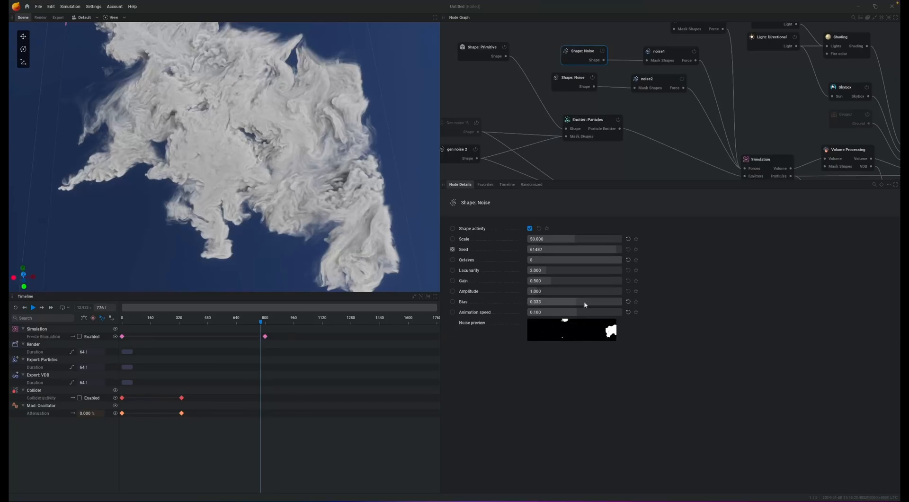
pyautogui.click(584, 80)
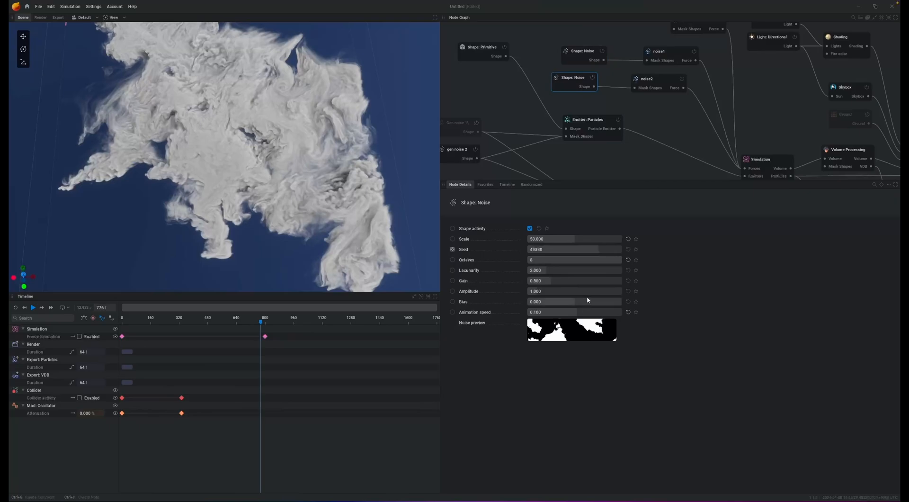
pyautogui.click(583, 53)
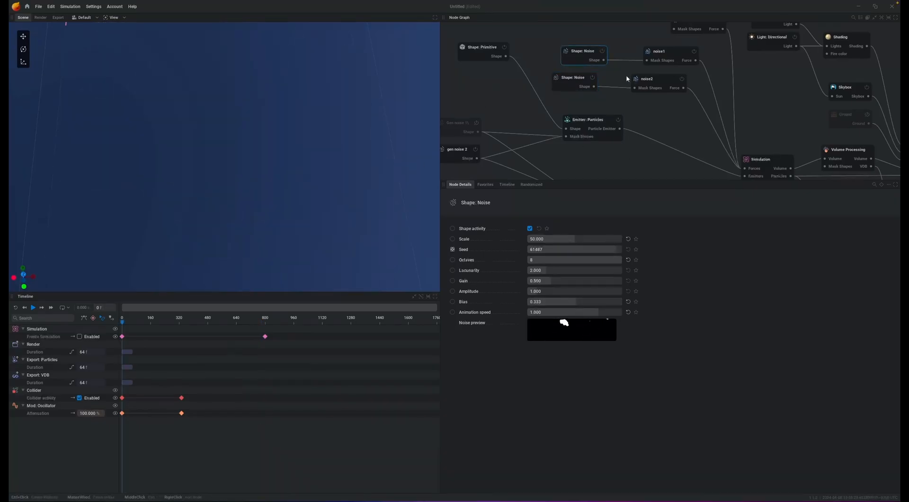
# Step: Set the Simulation node's upscaling to None, apply it, and pause the rerun past the freeze keyframe
pyautogui.click(778, 159)
pyautogui.click(549, 282)
pyautogui.click(550, 289)
pyautogui.click(560, 304)
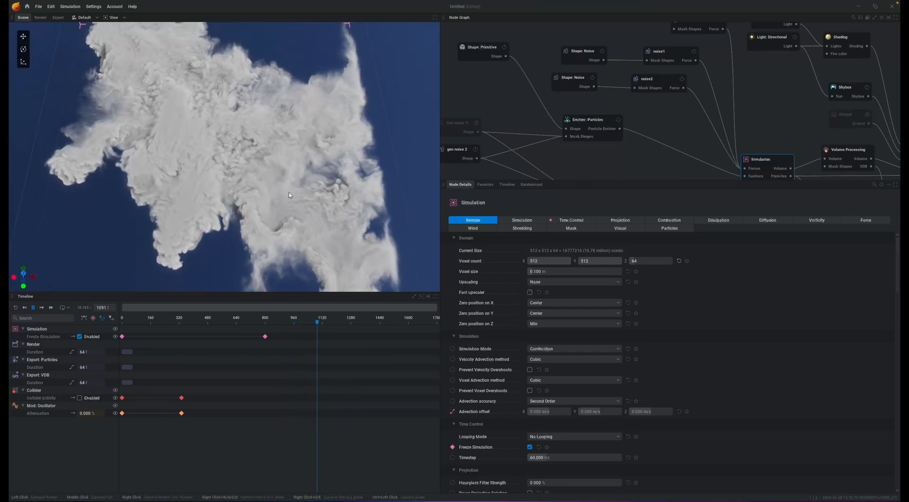
pyautogui.press('space')
# Step: Set the Shading node's smoke density scale to 27% and its smoke density min limit to 2%, and check playback
pyautogui.click(849, 44)
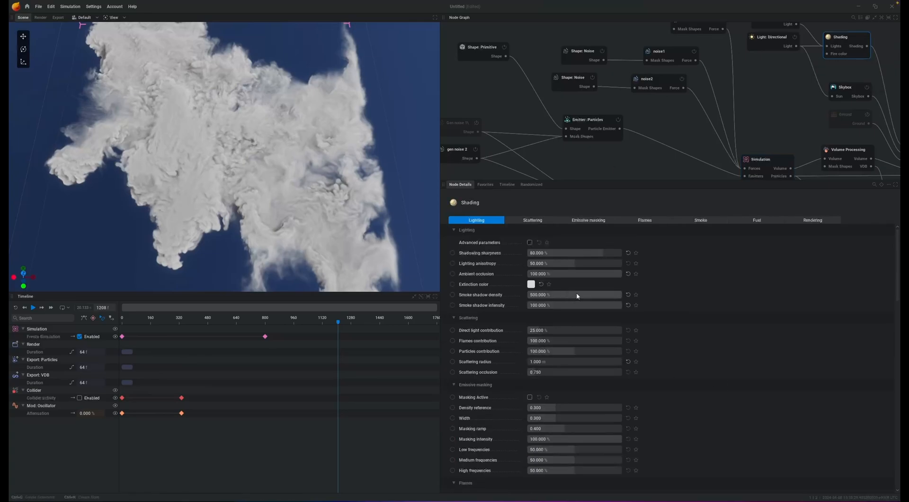
pyautogui.click(702, 220)
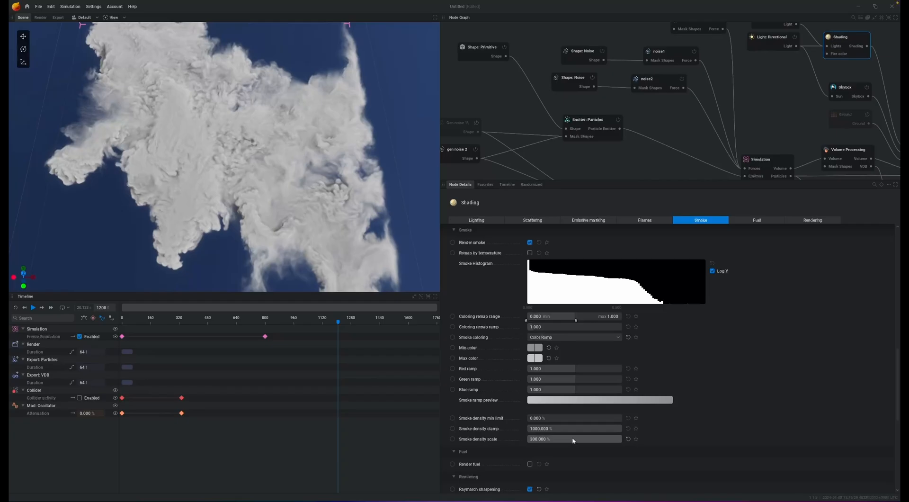
pyautogui.moveTo(604, 438); pyautogui.dragTo(530, 438)
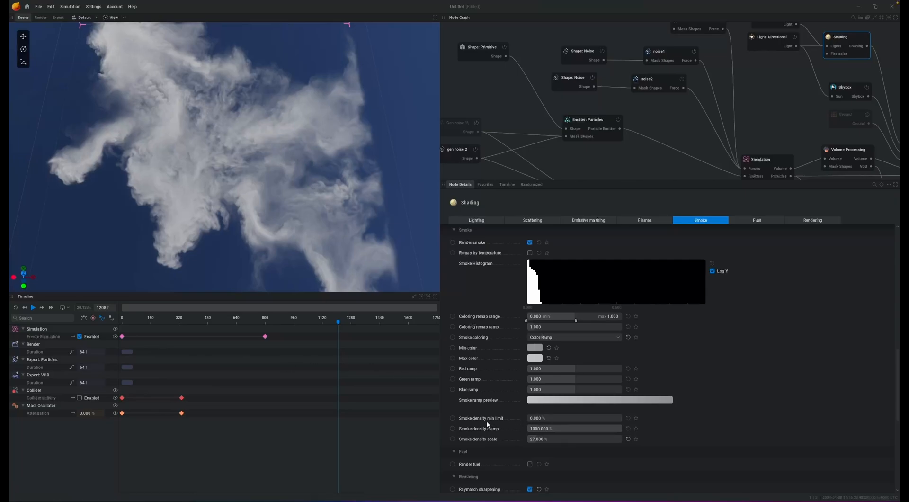
pyautogui.click(578, 419)
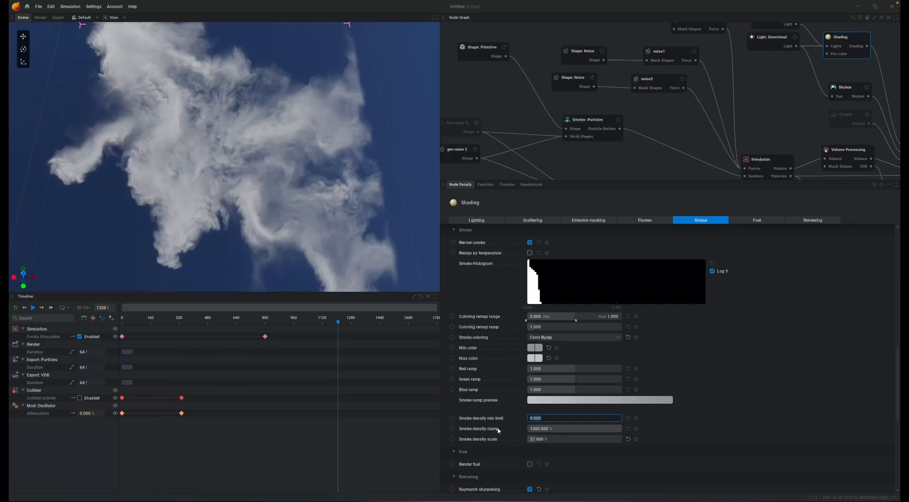
pyautogui.write('2')
pyautogui.press('Return')
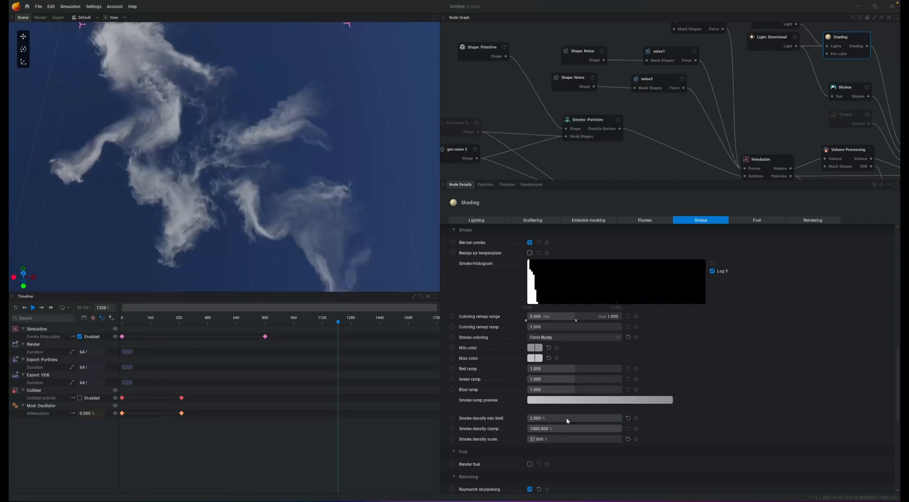
pyautogui.press('space')
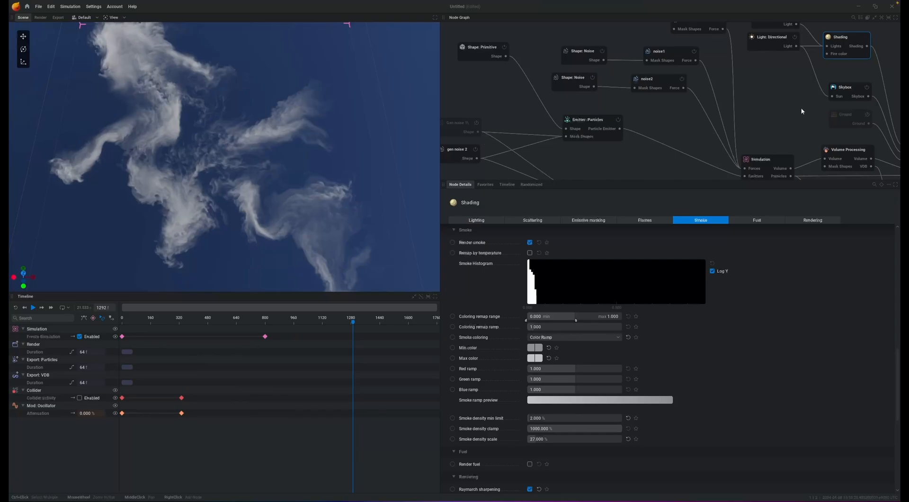
# Step: Disable the ambient light and set the directional light's elevation to 5° and azimuth to about 25°
pyautogui.moveTo(767, 70); pyautogui.dragTo(746, 116, button='middle')
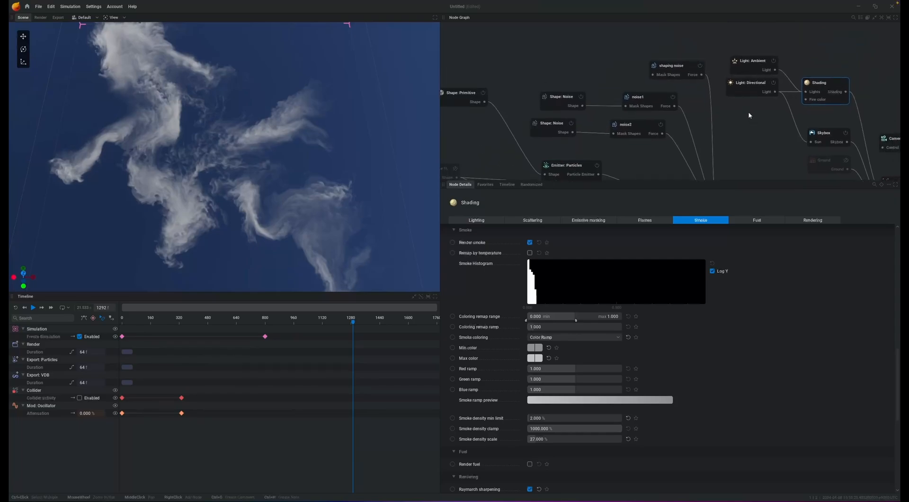
pyautogui.click(747, 88)
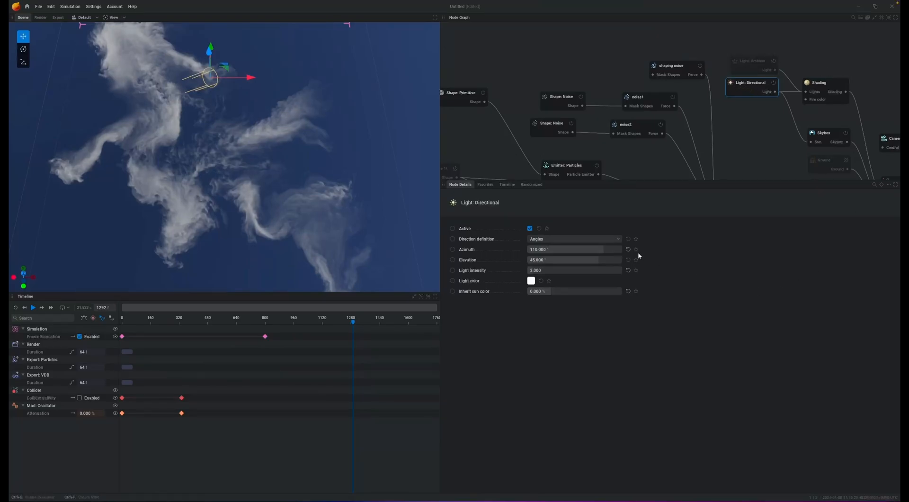
pyautogui.click(534, 262)
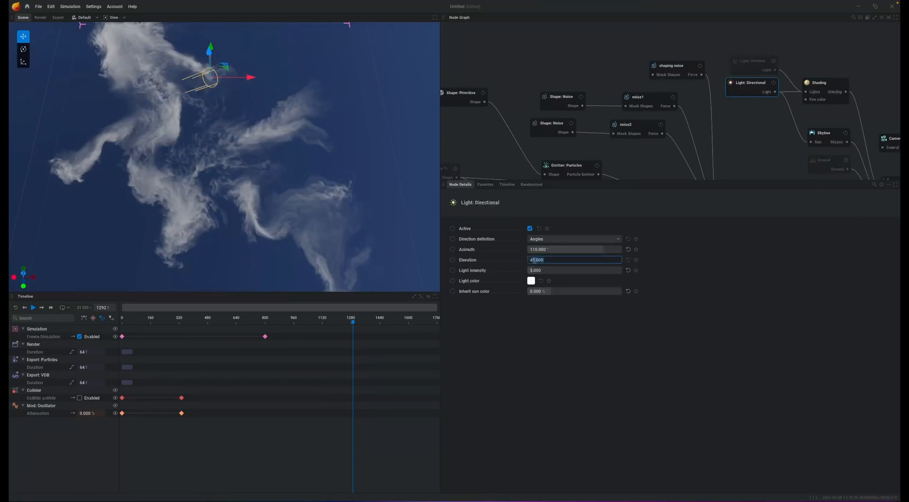
pyautogui.write('5')
pyautogui.press('Return')
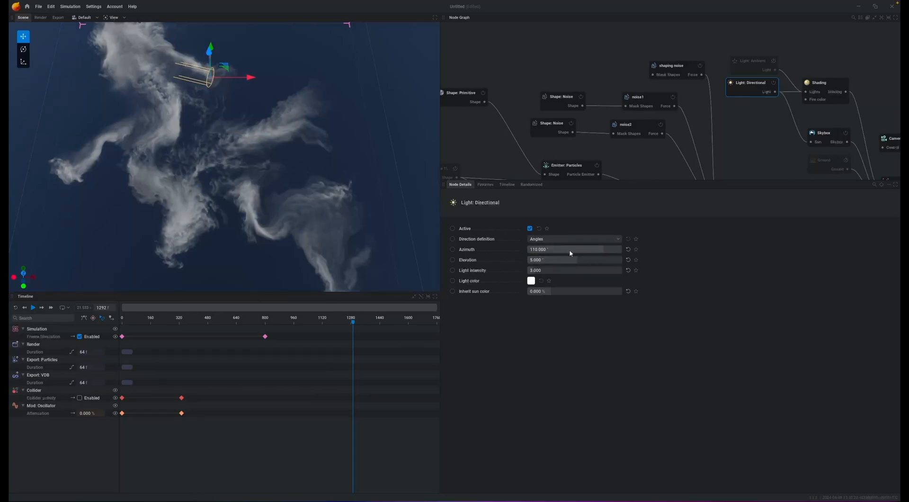
pyautogui.moveTo(569, 249); pyautogui.dragTo(547, 249)
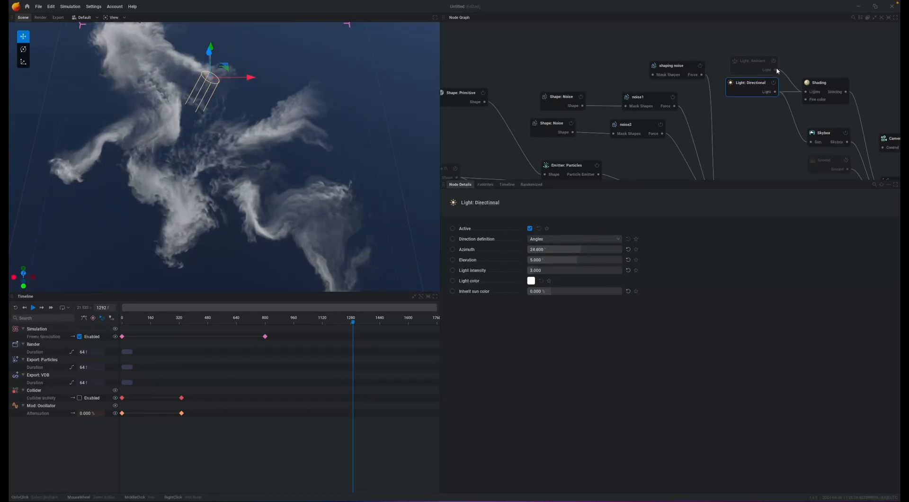
# Step: Set Shading's smoke density scale to 300% and min limit to about 21.3%, and play the result from a low angle
pyautogui.click(832, 84)
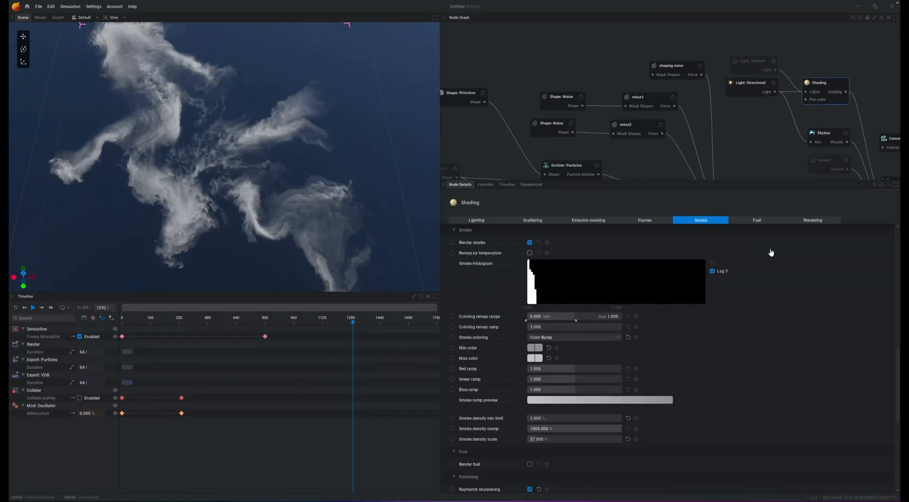
pyautogui.moveTo(544, 440); pyautogui.dragTo(621, 438)
pyautogui.moveTo(529, 418); pyautogui.dragTo(546, 418)
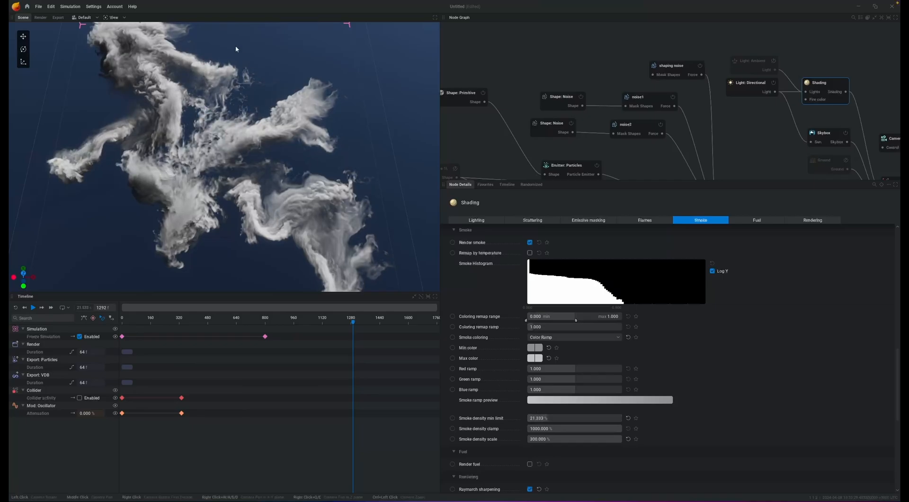
pyautogui.press('space')
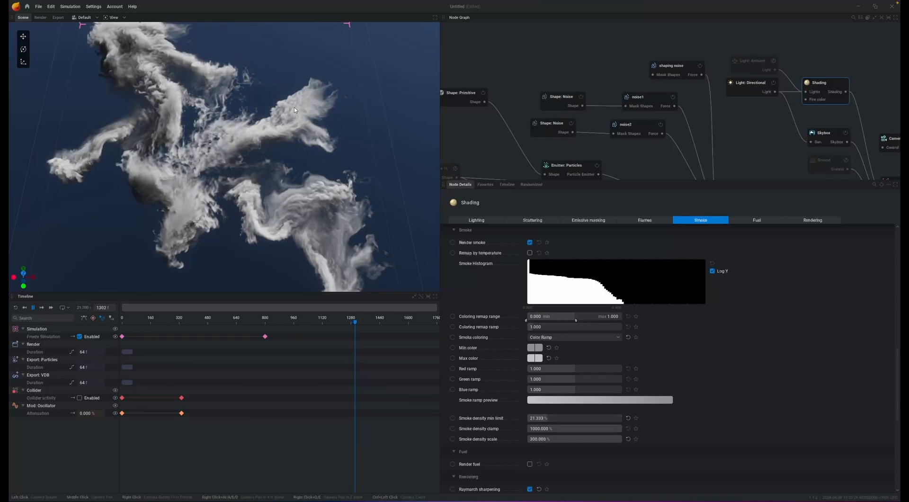
pyautogui.moveTo(293, 107); pyautogui.dragTo(180, 52)
pyautogui.moveTo(359, 157); pyautogui.dragTo(246, 123)
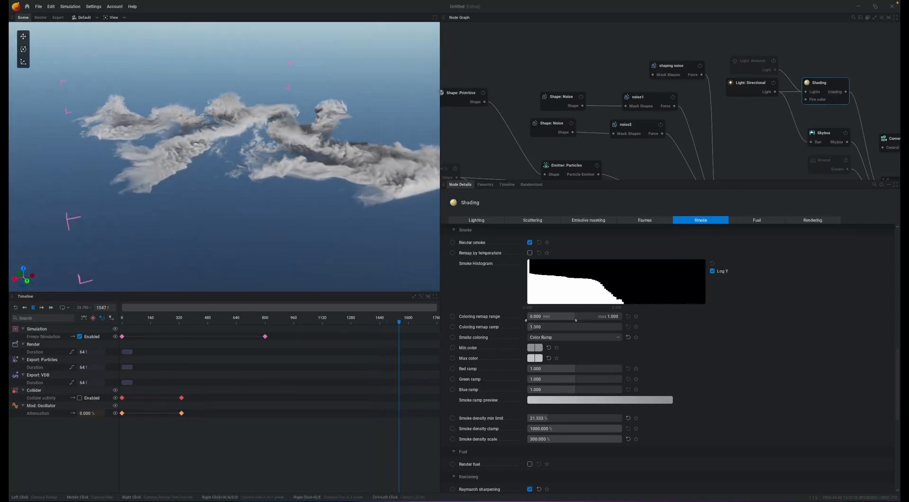
# Step: Enable the Shading node's advanced parameters and lower shadow scattering to about 0.89 m
pyautogui.moveTo(378, 183); pyautogui.dragTo(199, 178)
pyautogui.press('space')
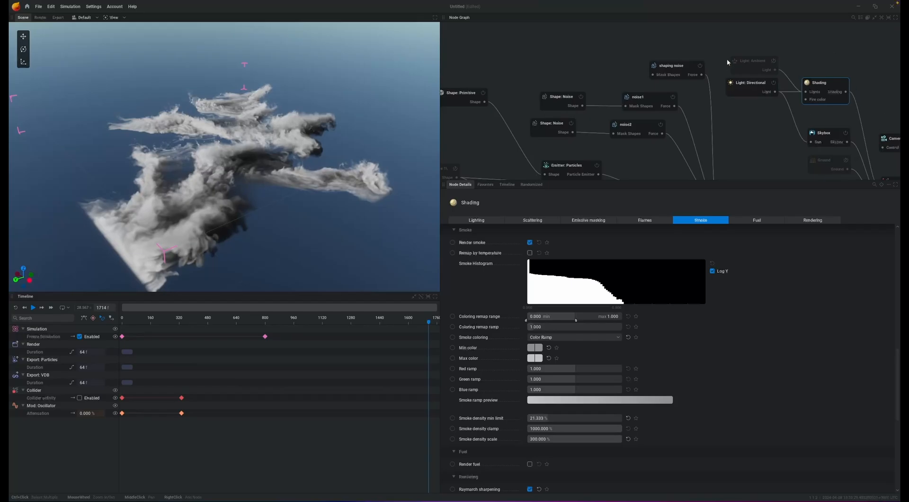
pyautogui.click(475, 221)
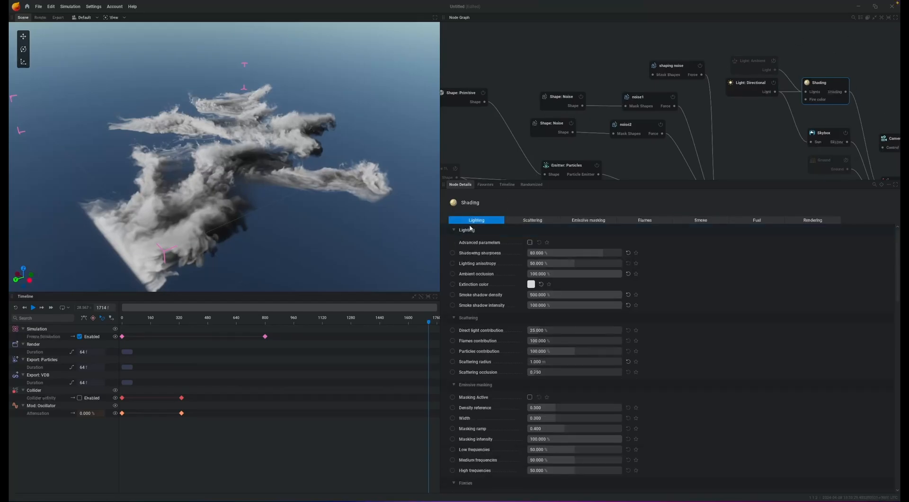
pyautogui.click(529, 242)
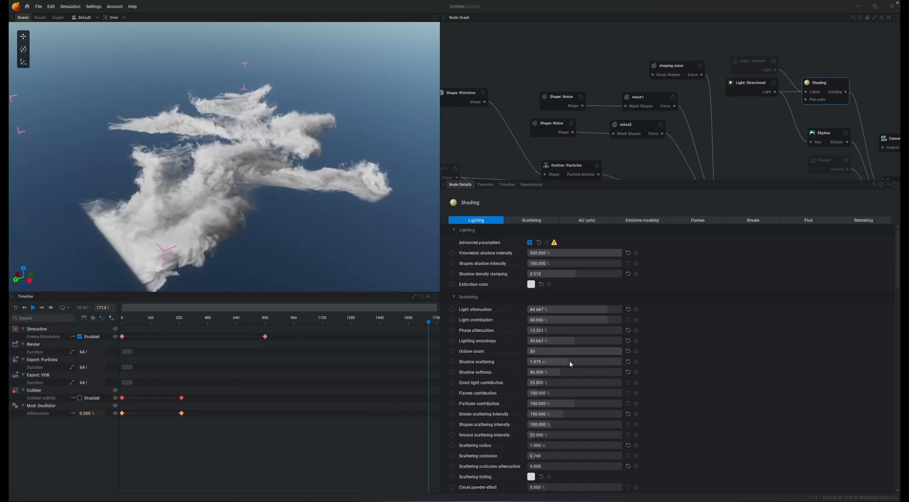
pyautogui.moveTo(572, 363)
pyautogui.mouseDown()
pyautogui.moveTo(619, 362)
pyautogui.moveTo(527, 361)
pyautogui.moveTo(563, 361)
pyautogui.mouseUp()
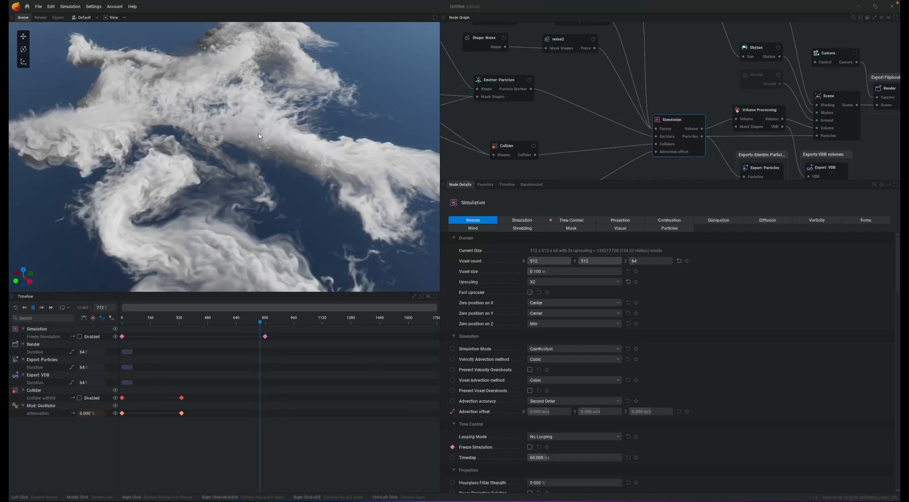
# Step: Examine the upscaled cloud layer's lighting and shape from below against the sun and from above
pyautogui.moveTo(317, 172); pyautogui.dragTo(388, 50)
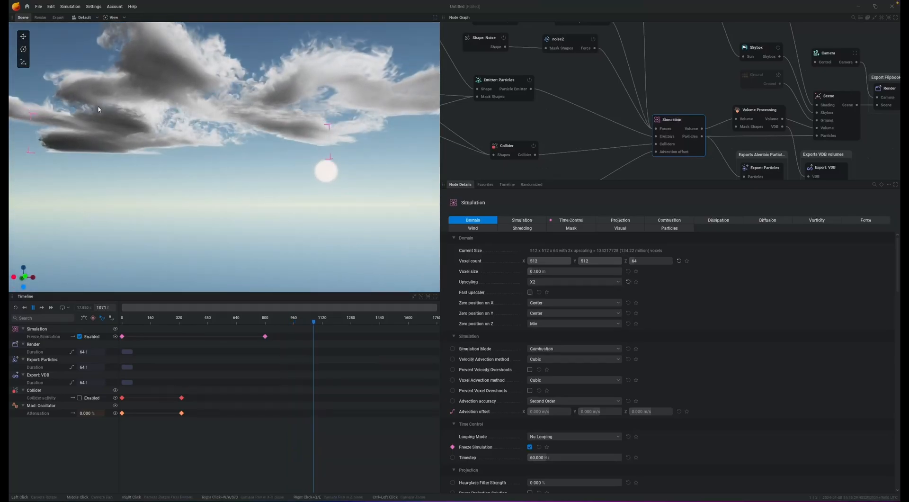
pyautogui.moveTo(207, 108); pyautogui.dragTo(296, 90)
pyautogui.moveTo(227, 186); pyautogui.dragTo(205, 186)
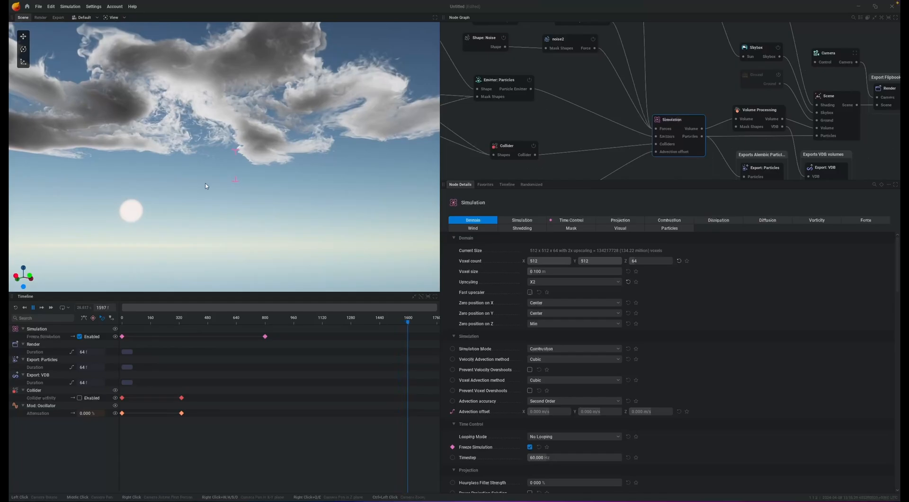
pyautogui.moveTo(225, 182); pyautogui.dragTo(169, 166, button='middle')
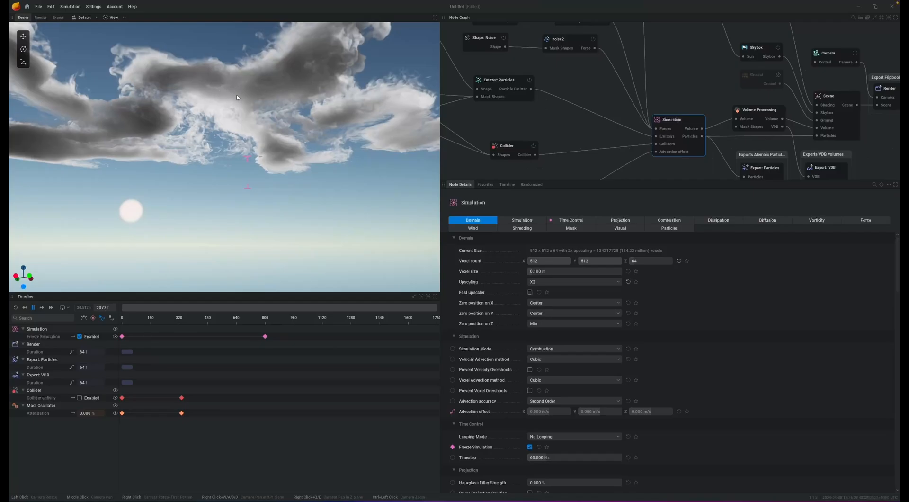
pyautogui.moveTo(232, 160); pyautogui.dragTo(163, 65)
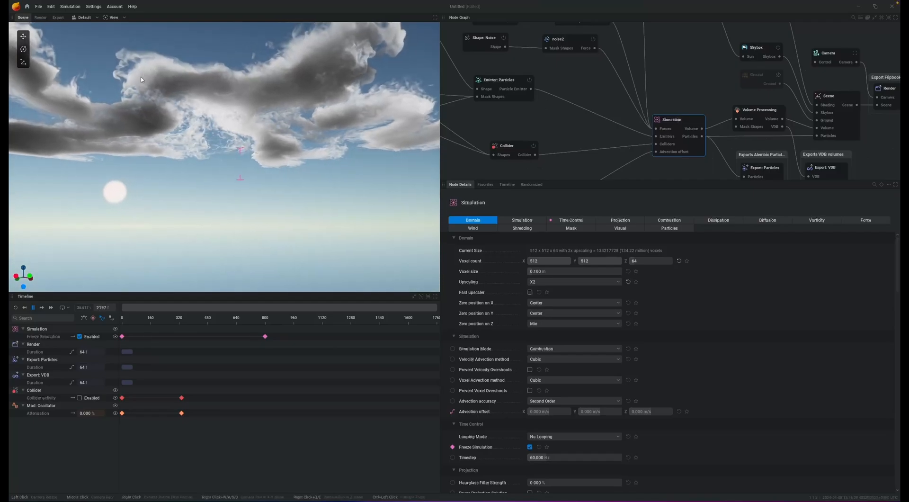
pyautogui.moveTo(243, 208); pyautogui.dragTo(338, 241)
pyautogui.moveTo(333, 189); pyautogui.dragTo(218, 184)
pyautogui.moveTo(326, 132); pyautogui.dragTo(315, 252)
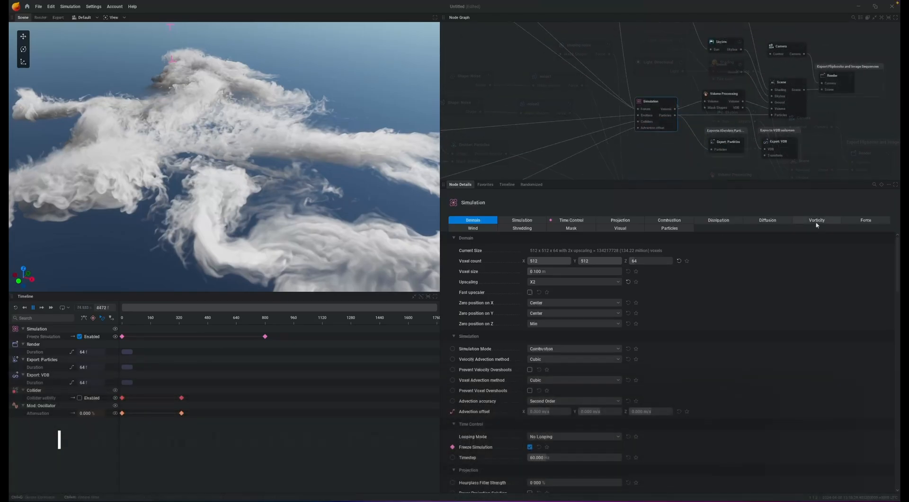
# Step: Set the Simulation node's velocity mask to 0%, constant mask to 50% and vorticity intensity to 15%, and restart the simulation
pyautogui.click(817, 217)
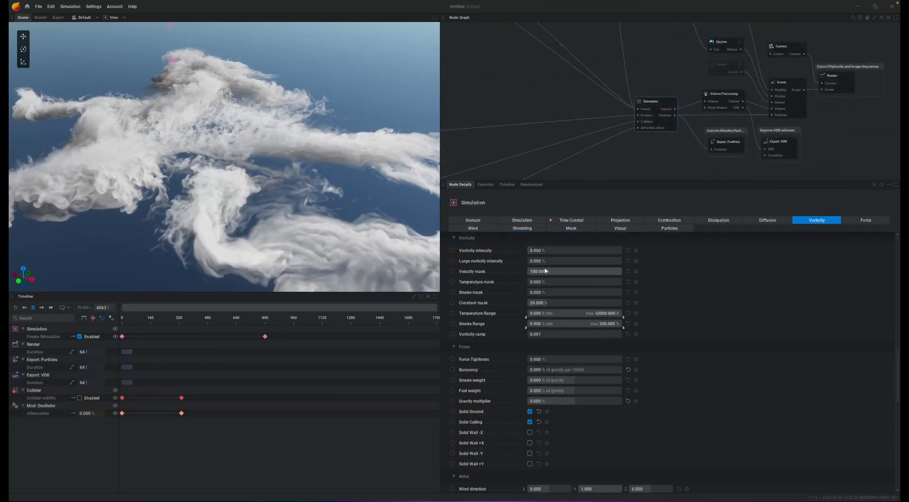
pyautogui.click(563, 273)
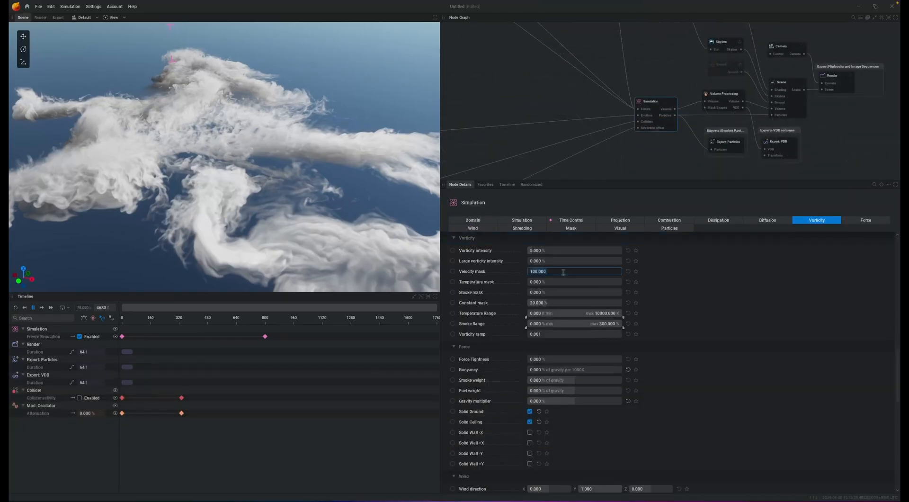
pyautogui.write('0')
pyautogui.press('Return')
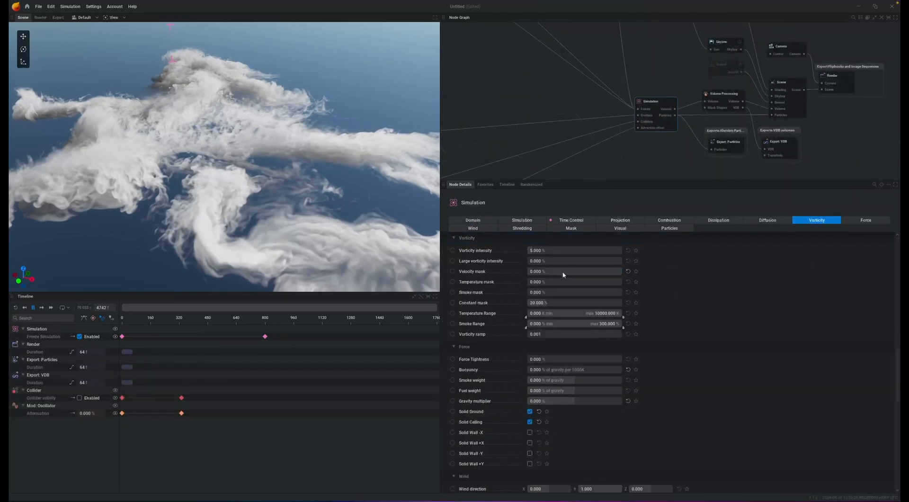
pyautogui.click(552, 303)
pyautogui.write('50')
pyautogui.press('Return')
pyautogui.click(575, 251)
pyautogui.press('Return')
pyautogui.press('r')
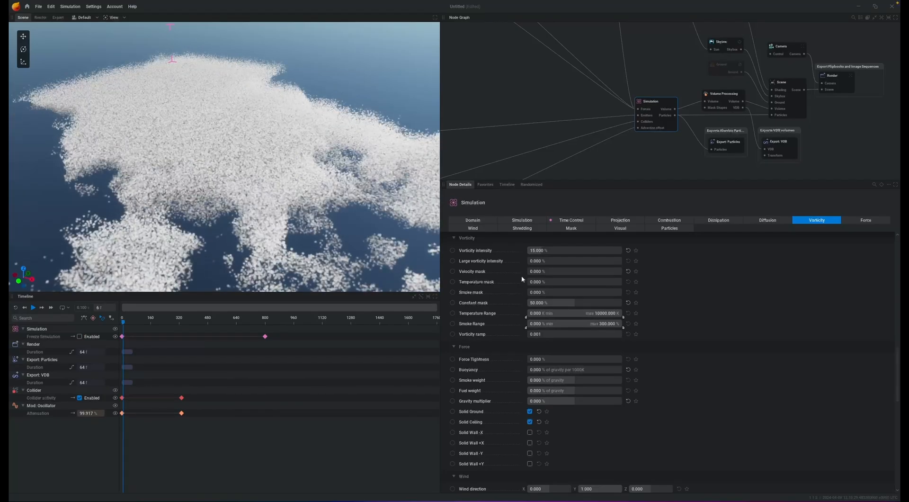
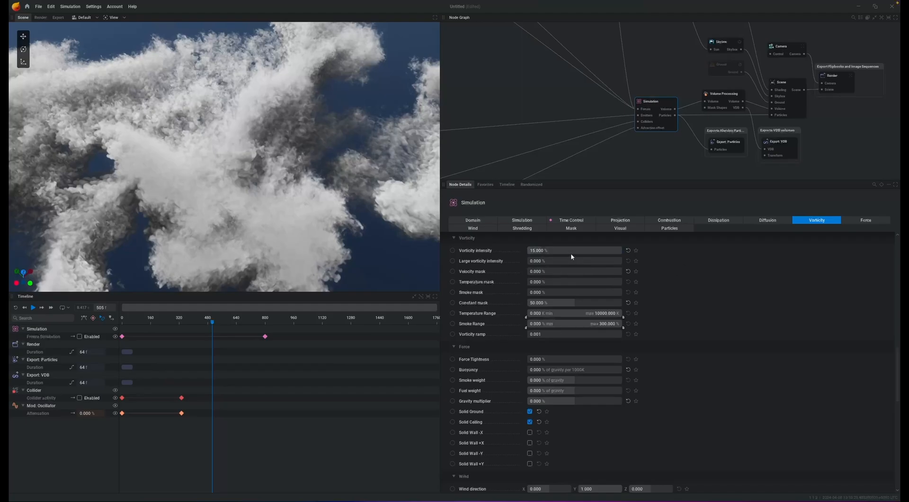
# Step: Keyframe the Simulation node's vorticity intensity at 50% on frame 354, shortly after the collider's off keyframe
pyautogui.moveTo(123, 402)
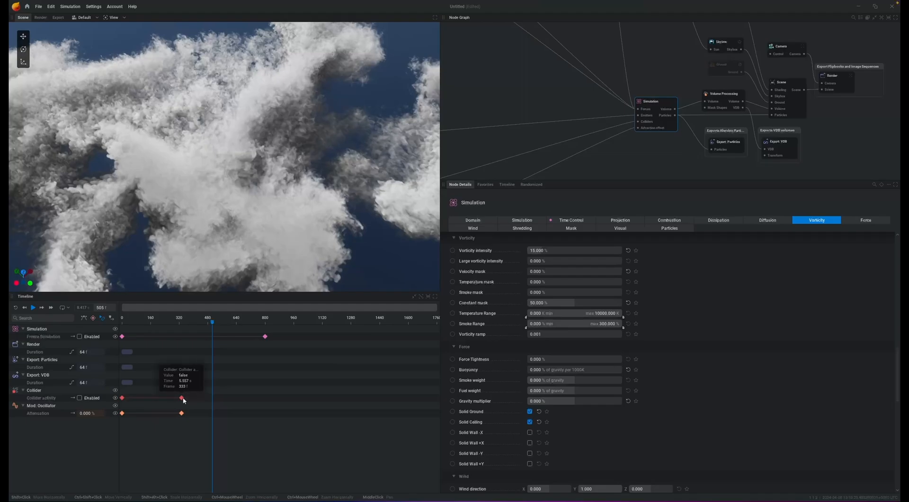
pyautogui.moveTo(188, 323); pyautogui.dragTo(185, 323)
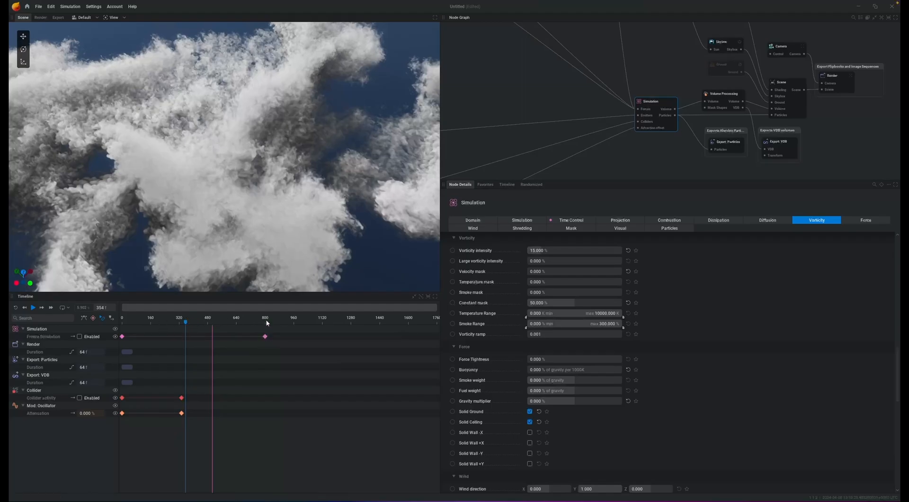
pyautogui.click(453, 250)
pyautogui.doubleClick(575, 250)
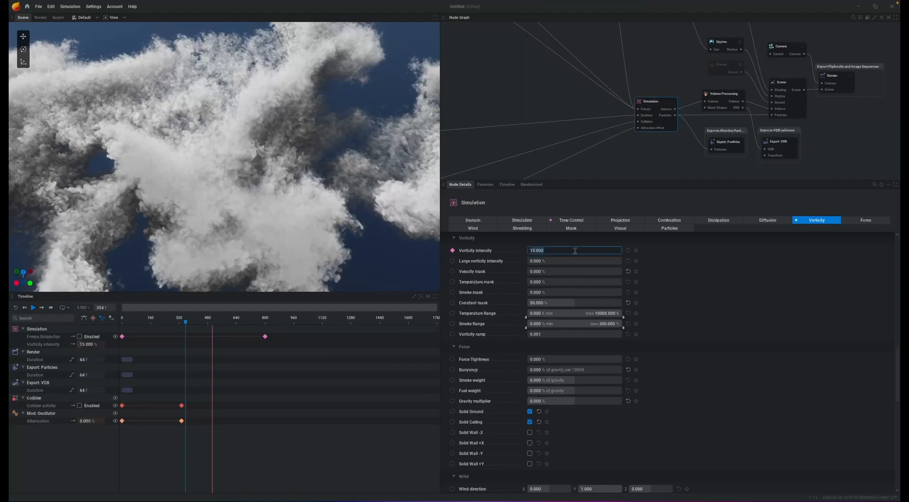
pyautogui.press('Return')
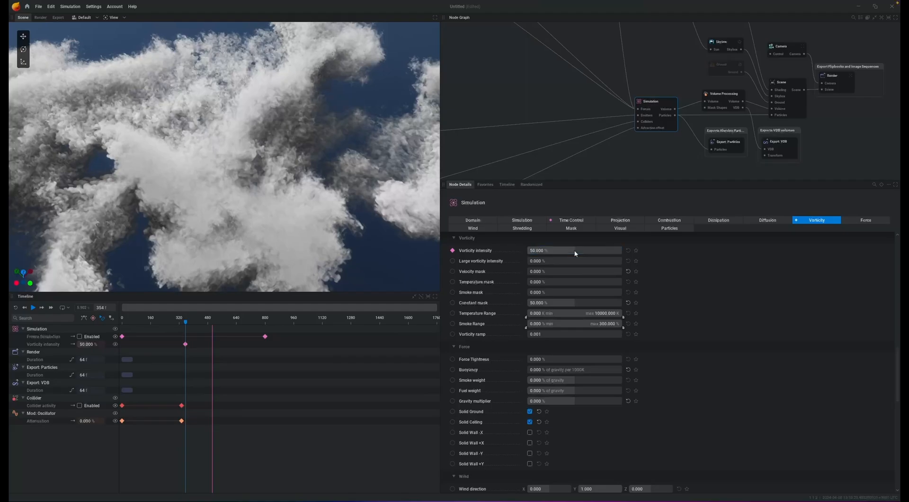
# Step: Keyframe vorticity intensity at 0% on frame 772 and align that keyframe right to the second Freeze Simulation keyframe
pyautogui.click(260, 320)
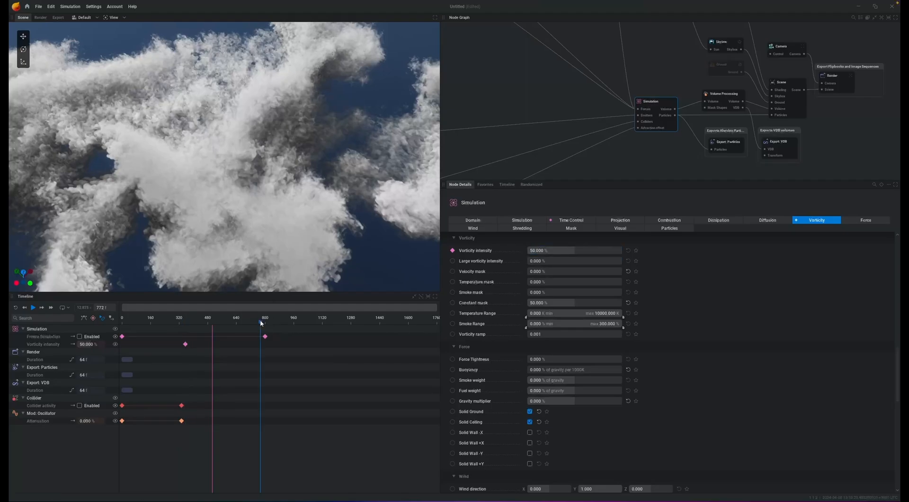
pyautogui.doubleClick(572, 250)
pyautogui.write('0')
pyautogui.press('Return')
pyautogui.moveTo(252, 353); pyautogui.dragTo(283, 334)
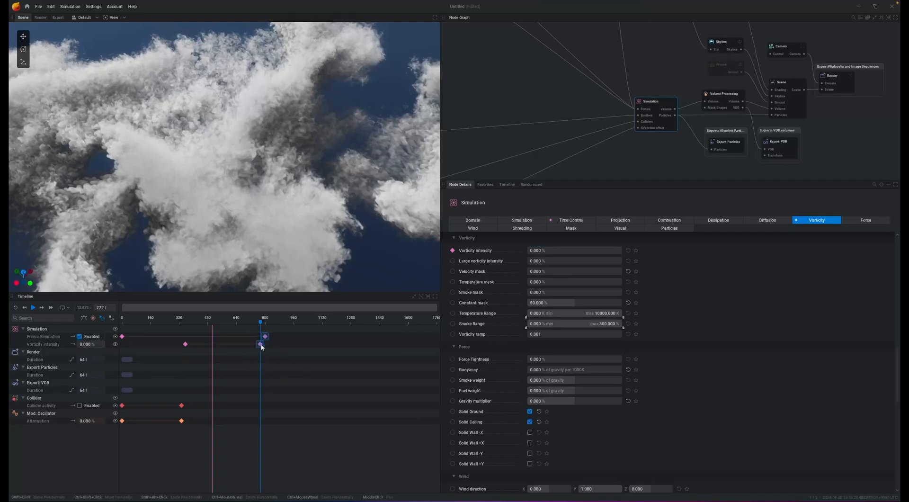
pyautogui.rightClick(261, 343)
pyautogui.moveTo(263, 379)
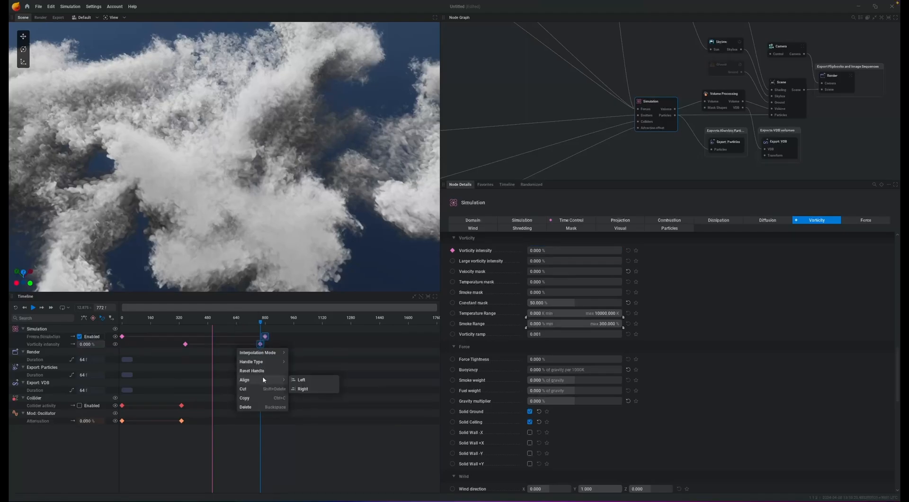
pyautogui.click(301, 388)
pyautogui.click(336, 463)
# Step: Align the 50% vorticity keyframe left to the collider and oscillator keyframes at frame 333, and play the result past the freeze
pyautogui.moveTo(198, 386); pyautogui.dragTo(173, 332)
pyautogui.rightClick(185, 344)
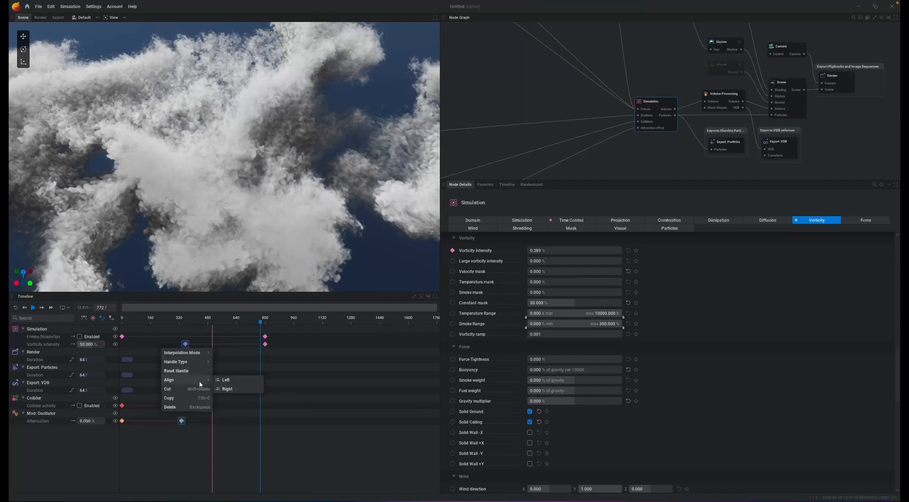
pyautogui.click(226, 379)
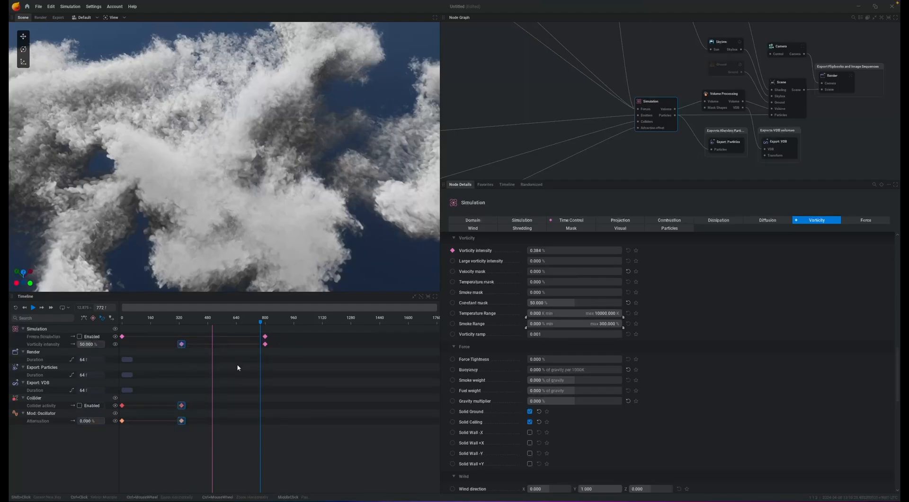
pyautogui.press('space')
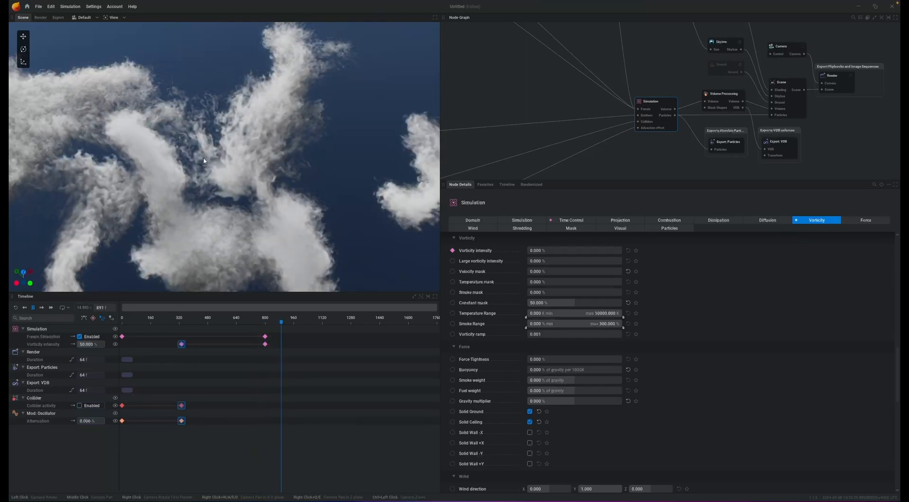
pyautogui.moveTo(224, 156); pyautogui.dragTo(173, 171)
pyautogui.press('space')
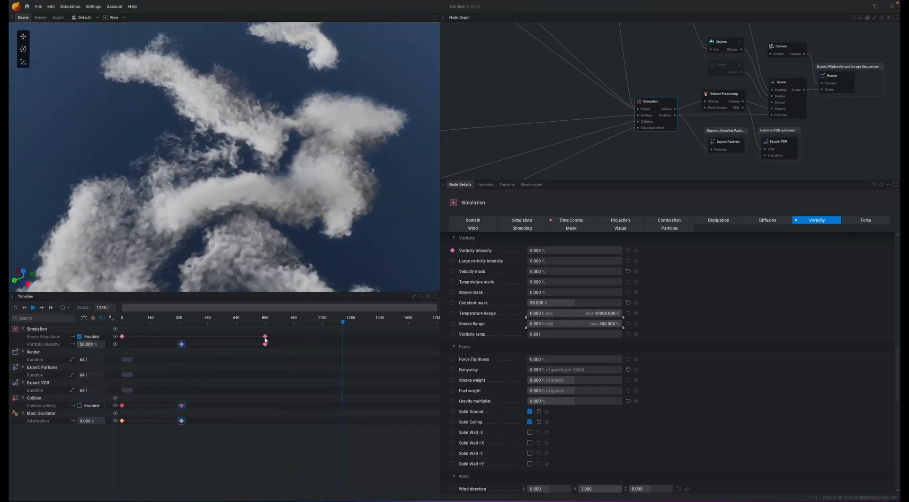
# Step: Set the vorticity intensity keyframe at frame 333 to 20% and restart the simulation
pyautogui.click(180, 356)
pyautogui.click(181, 344)
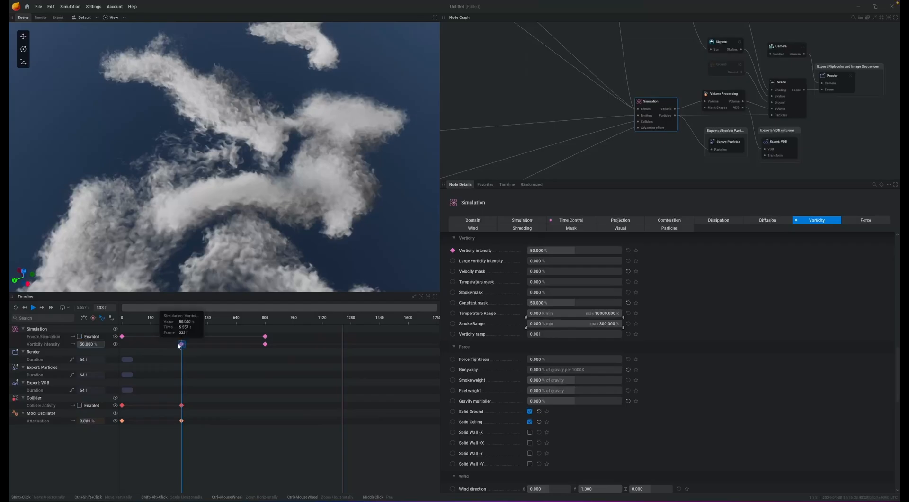
pyautogui.doubleClick(97, 344)
pyautogui.press('Return')
pyautogui.press('r')
# Step: Keyframe large vorticity intensity at 20% near the collider's off keyframe and at 0% on frame 776
pyautogui.doubleClick(547, 261)
pyautogui.click(183, 322)
pyautogui.click(452, 261)
pyautogui.doubleClick(572, 261)
pyautogui.write('0')
pyautogui.press('Return')
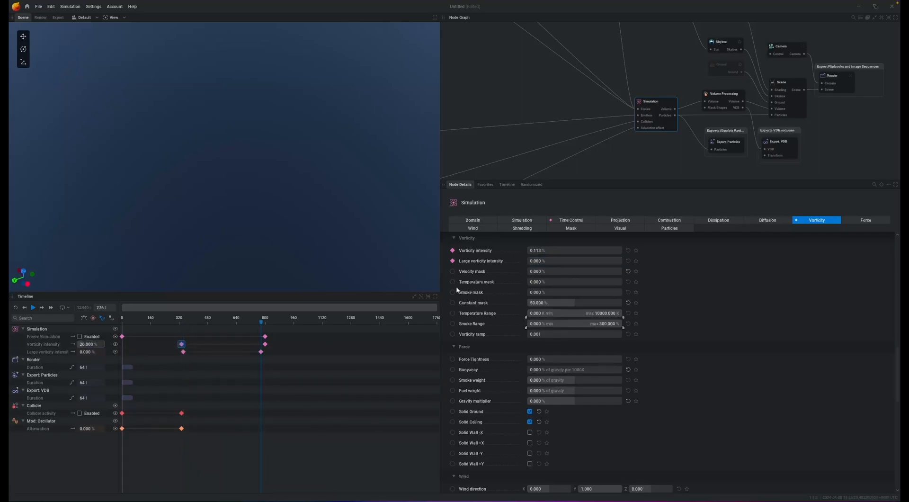
# Step: Align the large vorticity intensity keyframes with the freeze keyframe and with the collider's off keyframe at frame 333
pyautogui.moveTo(285, 325); pyautogui.dragTo(260, 354)
pyautogui.rightClick(266, 346)
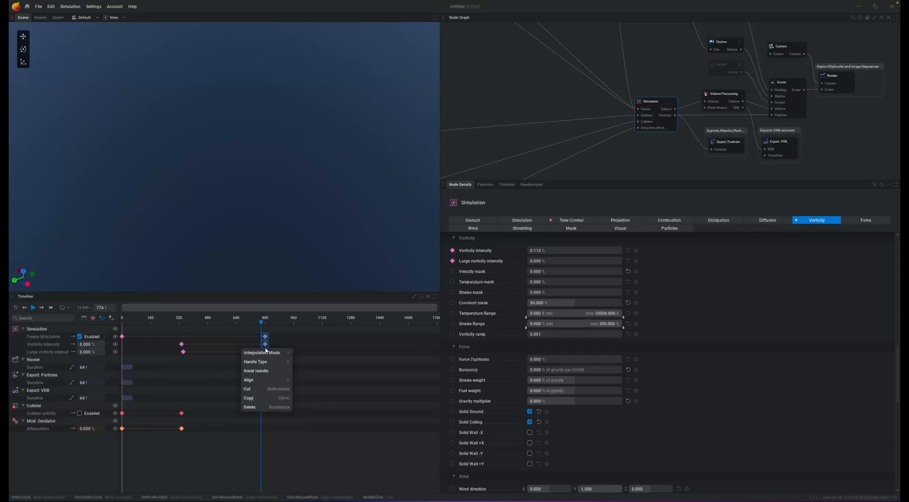
pyautogui.moveTo(283, 380)
pyautogui.click(306, 389)
pyautogui.moveTo(206, 448); pyautogui.dragTo(171, 336)
pyautogui.rightClick(187, 351)
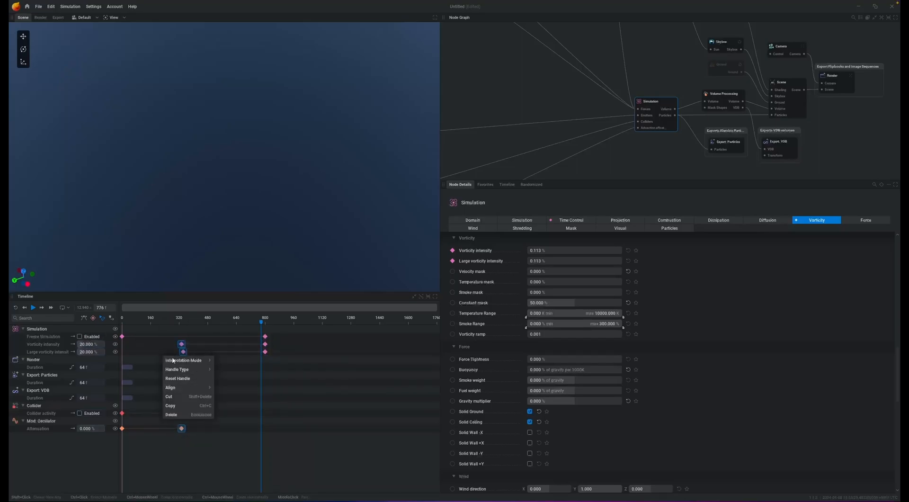
pyautogui.moveTo(204, 387)
pyautogui.click(232, 391)
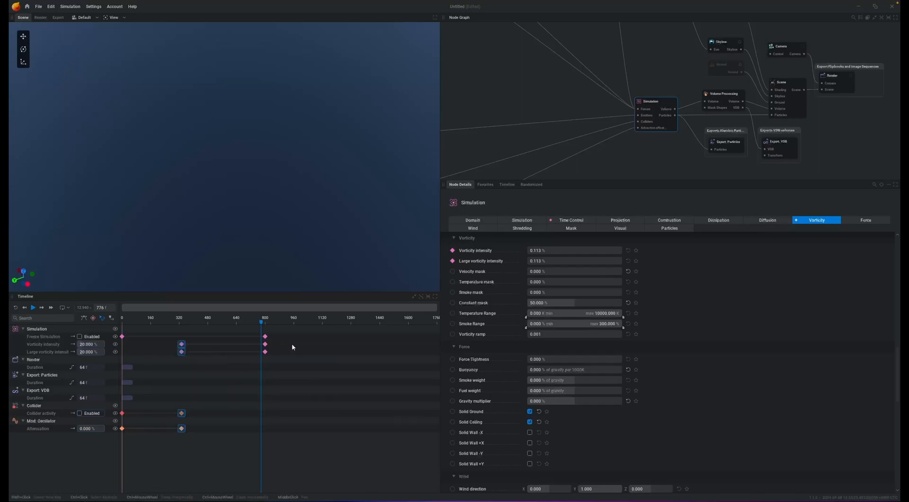
# Step: Add 0% keyframes for vorticity intensity and large vorticity intensity at frame 309
pyautogui.click(206, 470)
pyautogui.click(177, 321)
pyautogui.click(178, 321)
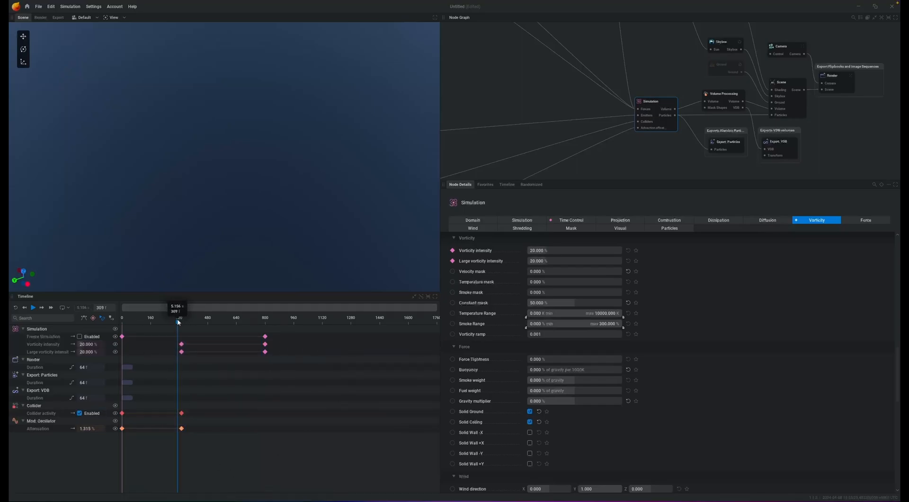
pyautogui.moveTo(86, 345); pyautogui.dragTo(80, 352)
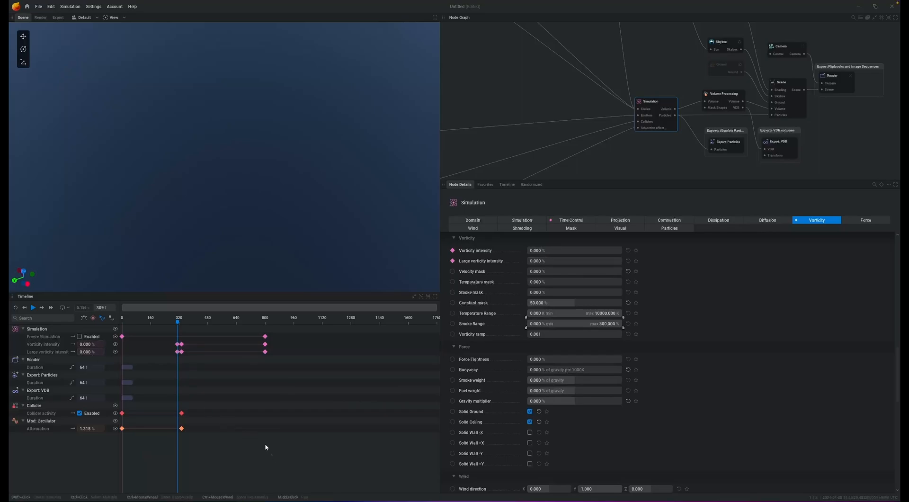
# Step: Restart and play the simulation to check the oscillator-driven cloud shapes, pausing at frame 275
pyautogui.moveTo(177, 322); pyautogui.dragTo(238, 331)
pyautogui.press('r')
pyautogui.press('space')
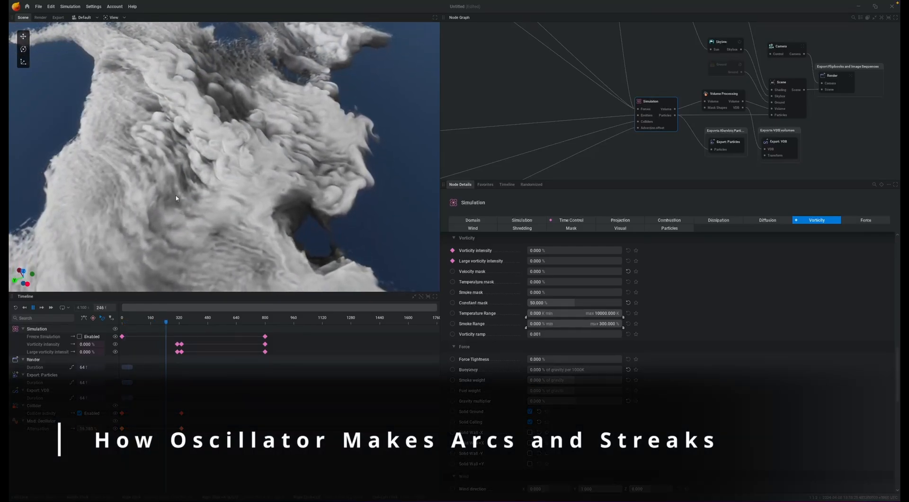
pyautogui.press('space')
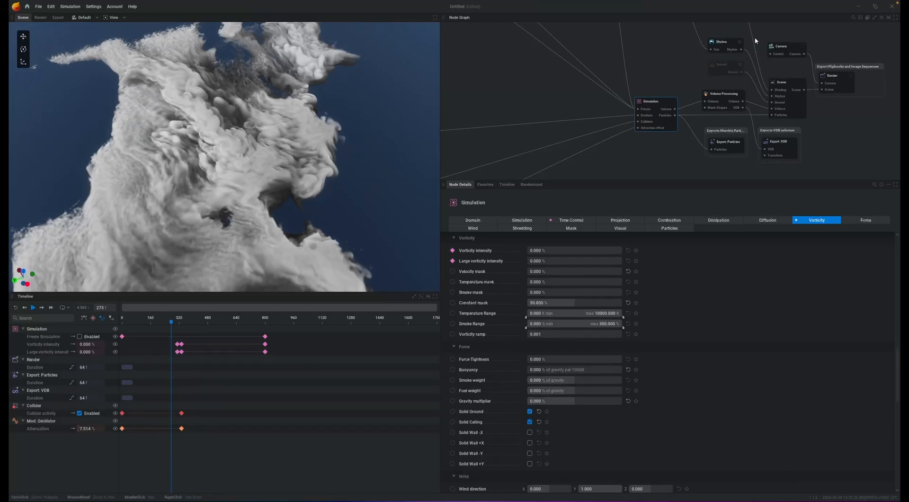
# Step: Reset the smoke density min limit in the Shading node to its default of 0%
pyautogui.moveTo(755, 41); pyautogui.dragTo(737, 97, button='middle')
pyautogui.click(711, 63)
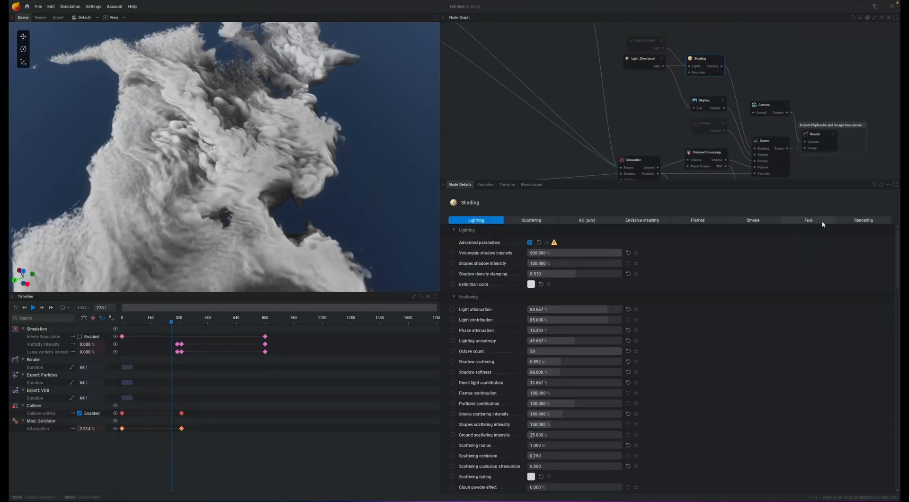
pyautogui.click(753, 220)
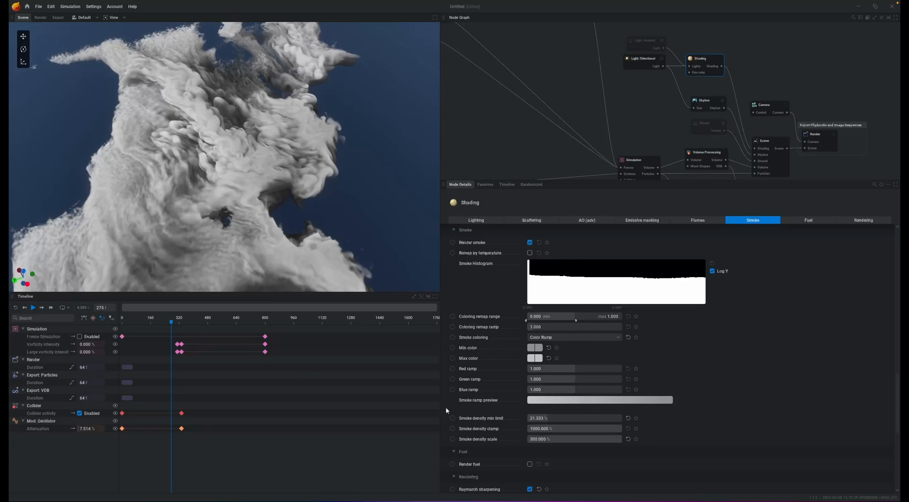
pyautogui.click(628, 418)
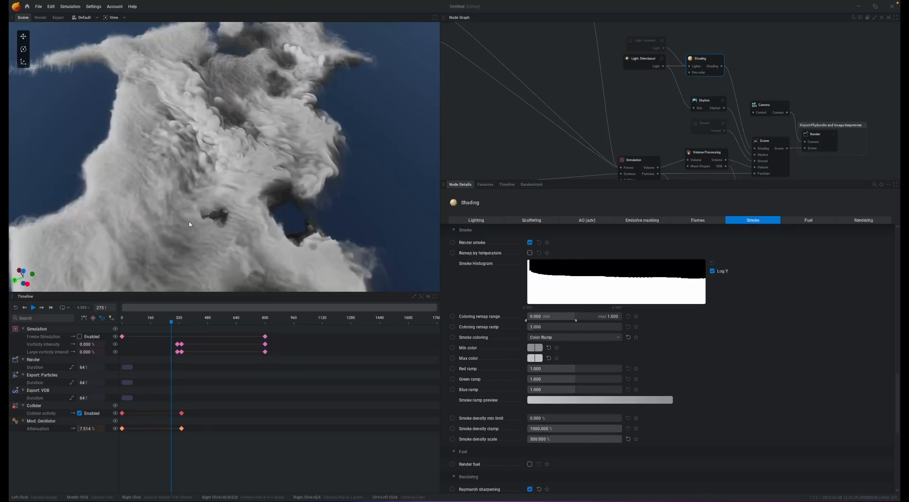
# Step: Restart the simulation and examine the Mod: Oscillator's signal and advection offset during a pause at frame 164 before resuming playback
pyautogui.press('r')
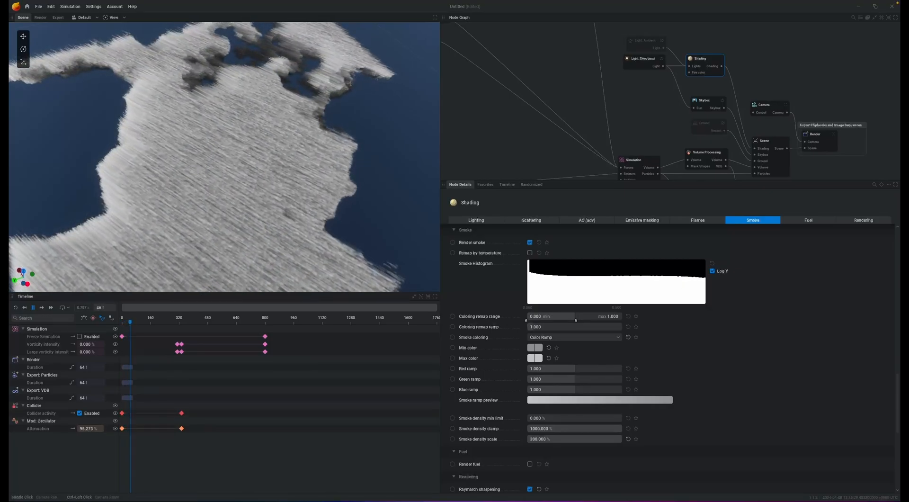
pyautogui.moveTo(137, 210); pyautogui.dragTo(157, 208)
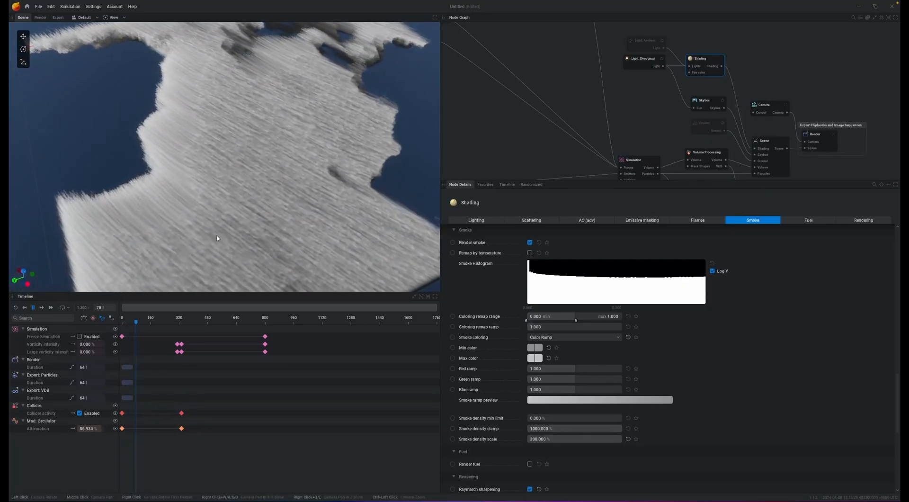
pyautogui.moveTo(545, 159); pyautogui.dragTo(543, 90, button='middle')
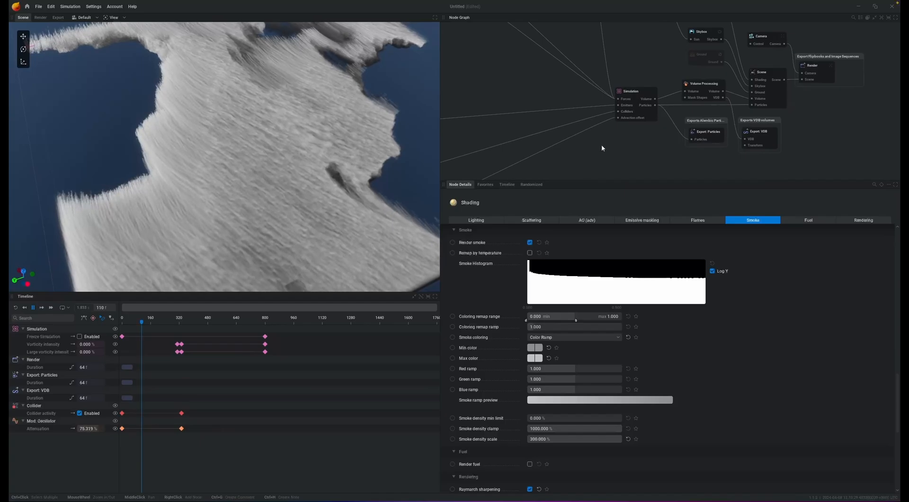
pyautogui.moveTo(683, 98); pyautogui.dragTo(775, 42, button='middle')
pyautogui.moveTo(612, 122); pyautogui.dragTo(657, 99, button='middle')
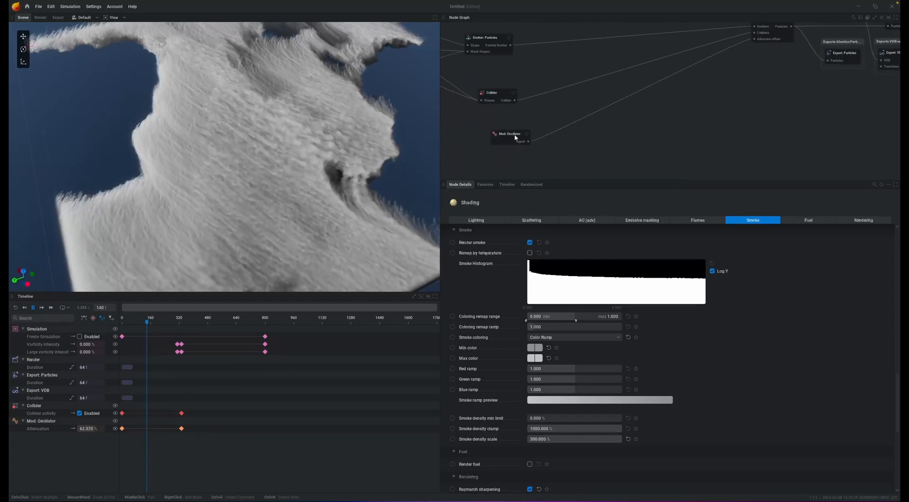
pyautogui.click(513, 136)
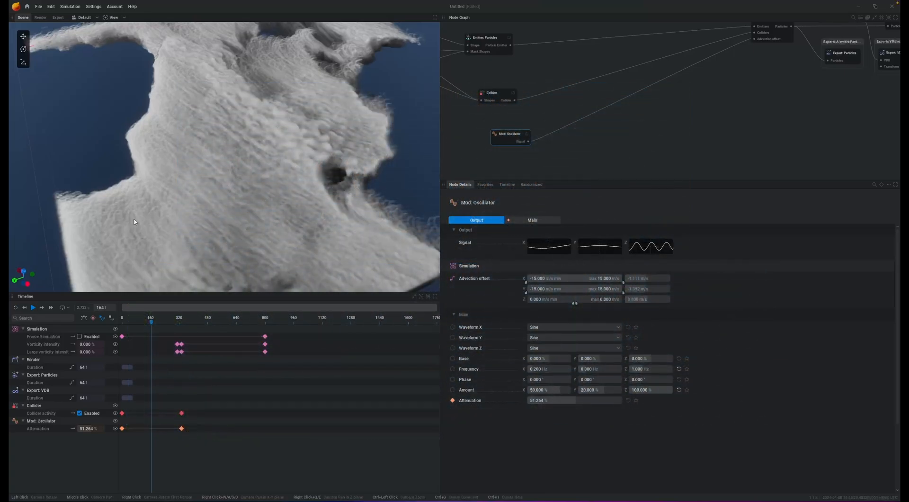
pyautogui.click(641, 136)
pyautogui.click(504, 141)
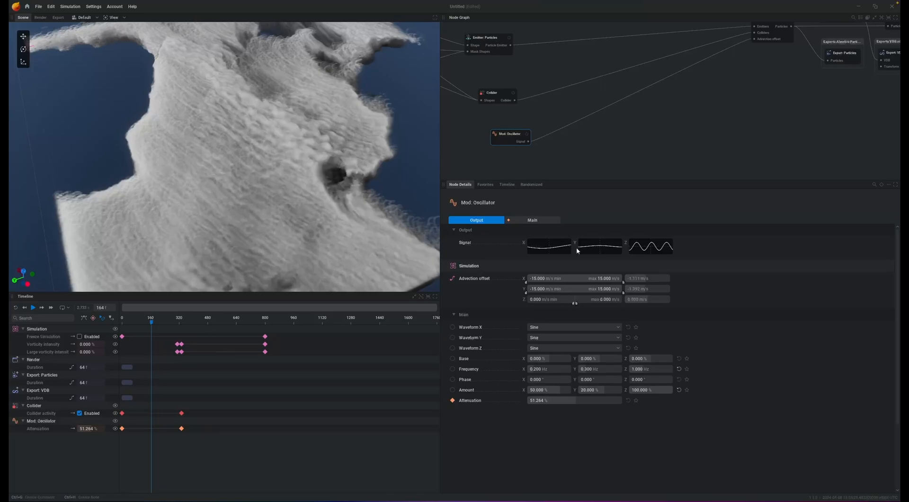
pyautogui.press('space')
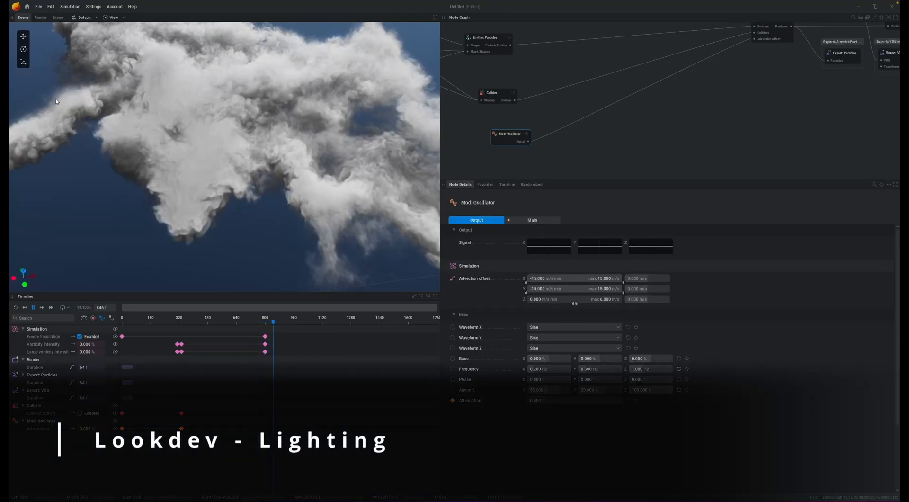
# Step: With the simulation paused and seen from below, set the directional light's elevation to -0.4° and shift the hue of its light color
pyautogui.press('space')
pyautogui.moveTo(198, 239); pyautogui.dragTo(212, 256)
pyautogui.moveTo(212, 213); pyautogui.dragTo(218, 204)
pyautogui.moveTo(251, 78); pyautogui.dragTo(248, 107, button='middle')
pyautogui.moveTo(248, 106); pyautogui.dragTo(253, 83)
pyautogui.moveTo(253, 83); pyautogui.dragTo(245, 128, button='middle')
pyautogui.scroll(3, 218, 86)
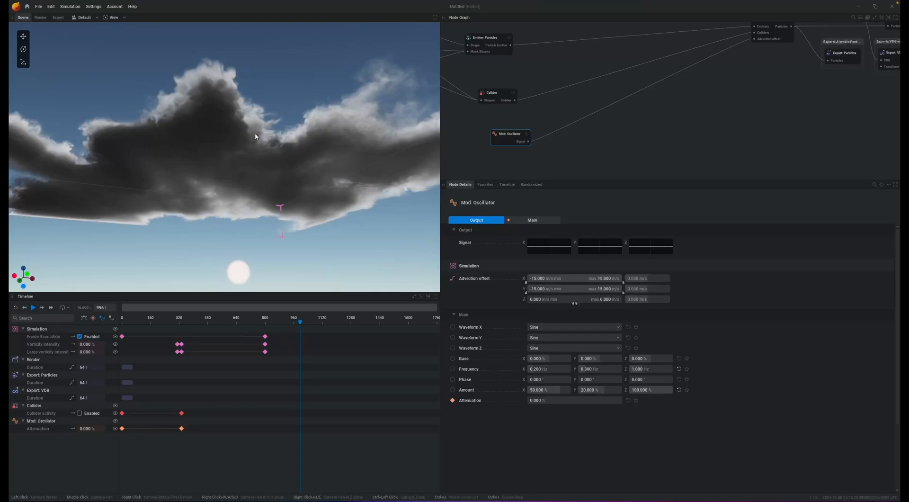
pyautogui.moveTo(665, 58)
pyautogui.mouseDown(button='middle')
pyautogui.moveTo(663, 107)
pyautogui.moveTo(696, 37)
pyautogui.moveTo(644, 101)
pyautogui.mouseUp(button='middle')
pyautogui.click(645, 83)
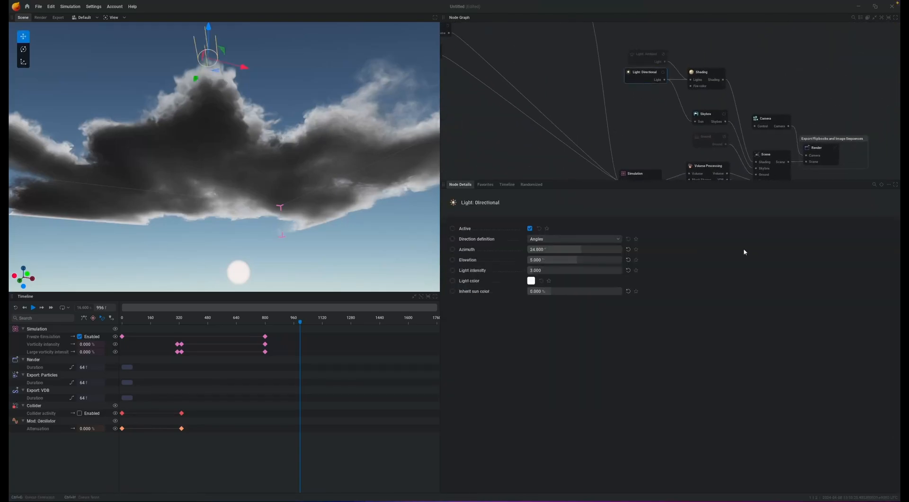
pyautogui.moveTo(596, 262)
pyautogui.mouseDown()
pyautogui.moveTo(607, 261)
pyautogui.moveTo(593, 262)
pyautogui.mouseUp()
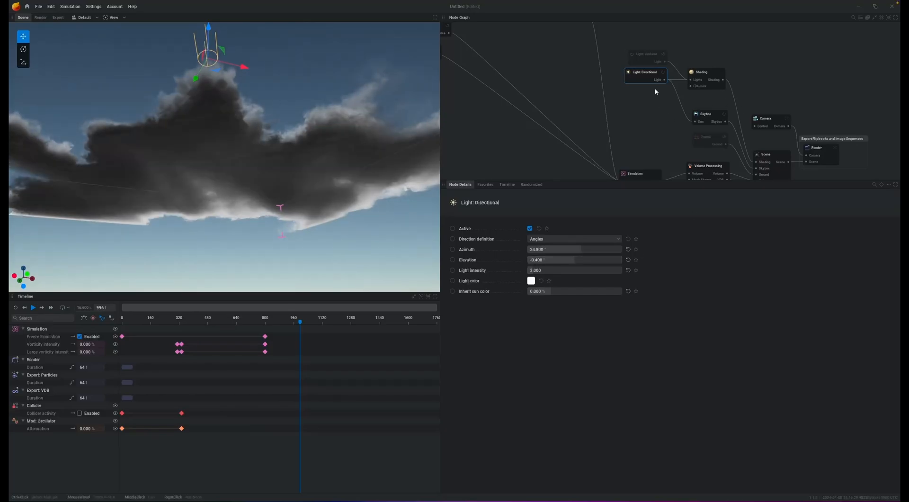
pyautogui.click(530, 281)
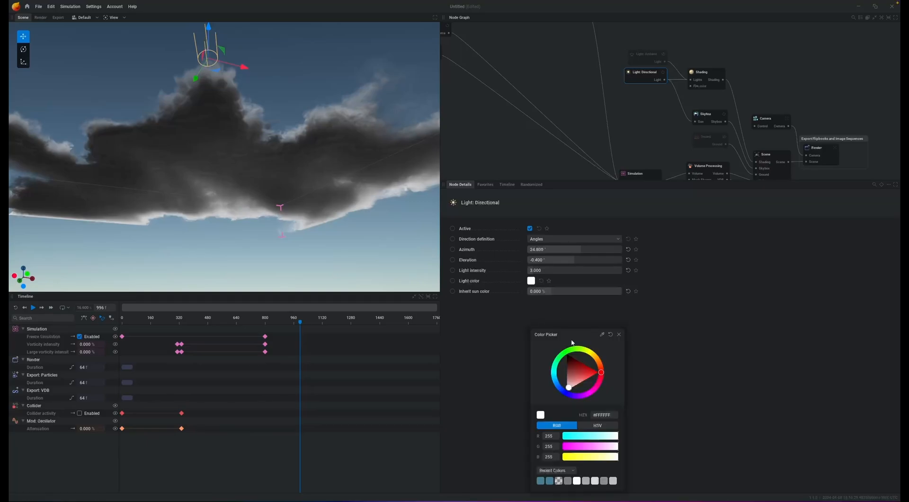
pyautogui.moveTo(601, 367)
pyautogui.mouseDown()
pyautogui.moveTo(577, 383)
pyautogui.moveTo(586, 376)
pyautogui.moveTo(567, 407)
pyautogui.mouseUp()
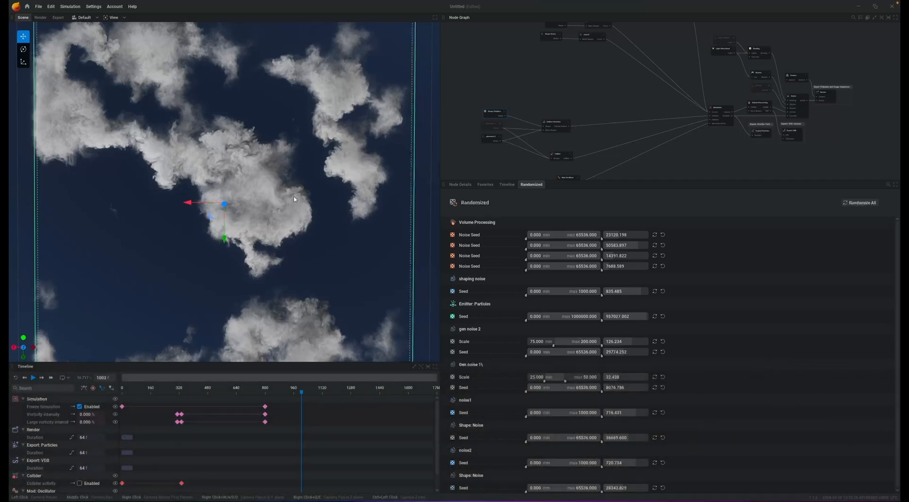
# Step: Move the Mod: Oscillator node closer beneath the Simulation node and apply a simulation resolution of 512 x 512 x 64 voxels
pyautogui.moveTo(664, 179); pyautogui.dragTo(665, 369)
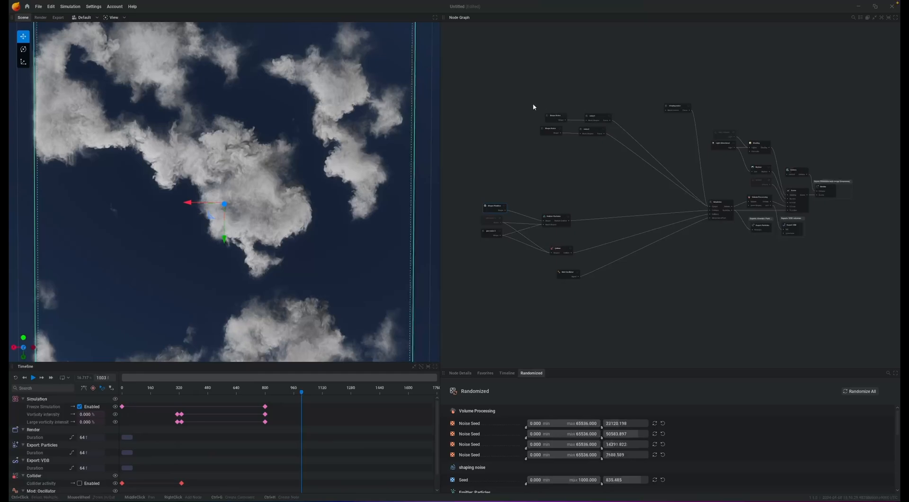
pyautogui.moveTo(568, 275); pyautogui.dragTo(629, 276)
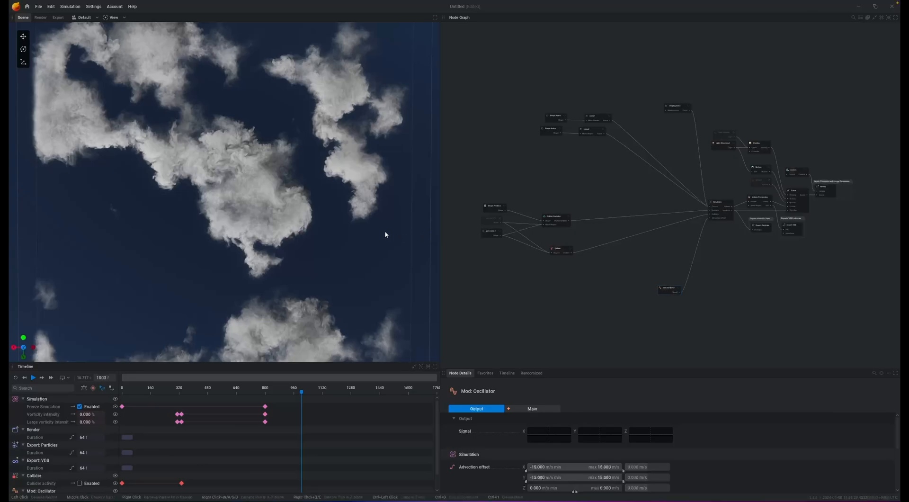
pyautogui.click(718, 215)
pyautogui.click(545, 450)
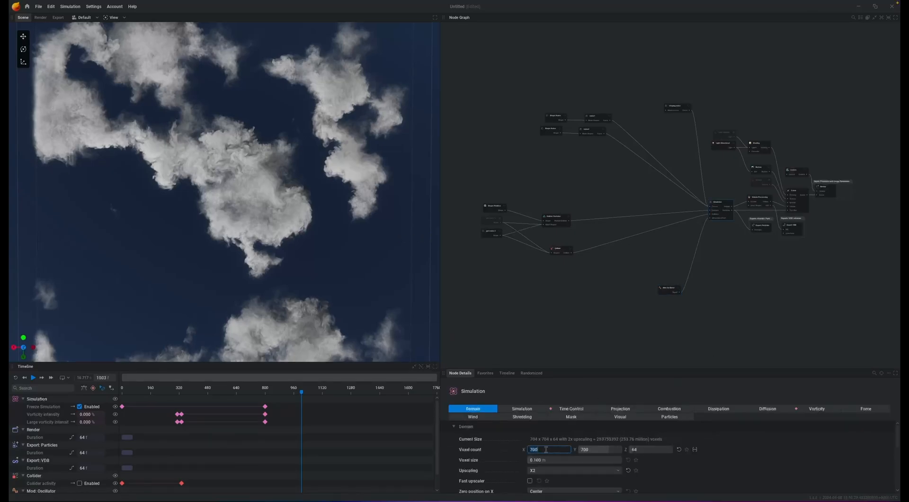
pyautogui.write('512')
pyautogui.press('Tab')
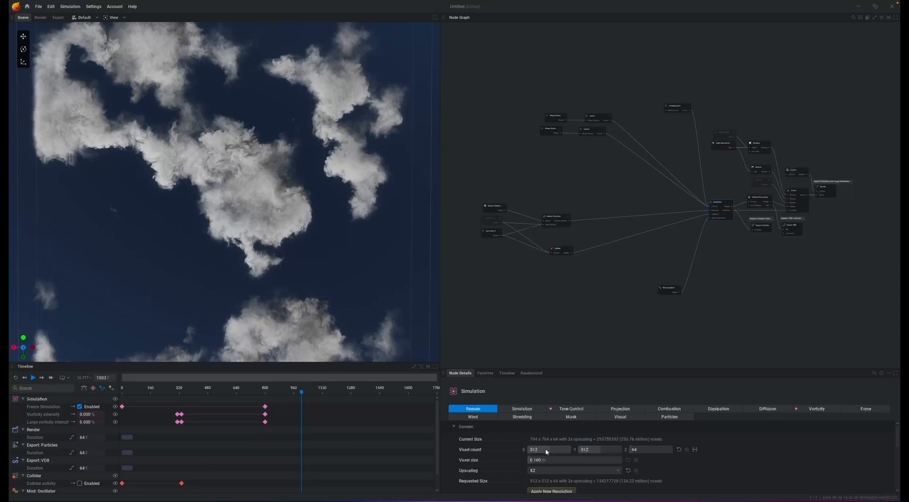
pyautogui.click(551, 490)
pyautogui.moveTo(577, 368); pyautogui.dragTo(583, 250)
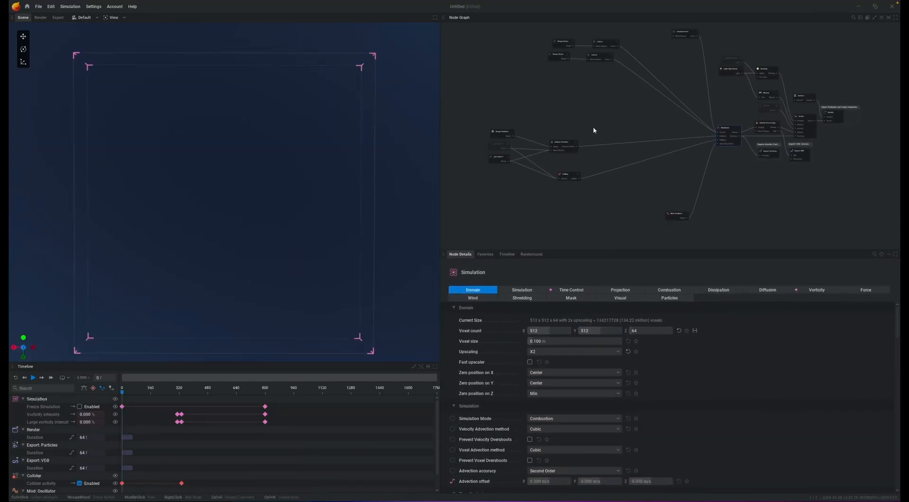
# Step: Review the Shape: Primitive and Collider settings and move the gen noise 2 node further down in the node graph
pyautogui.click(483, 105)
pyautogui.click(498, 134)
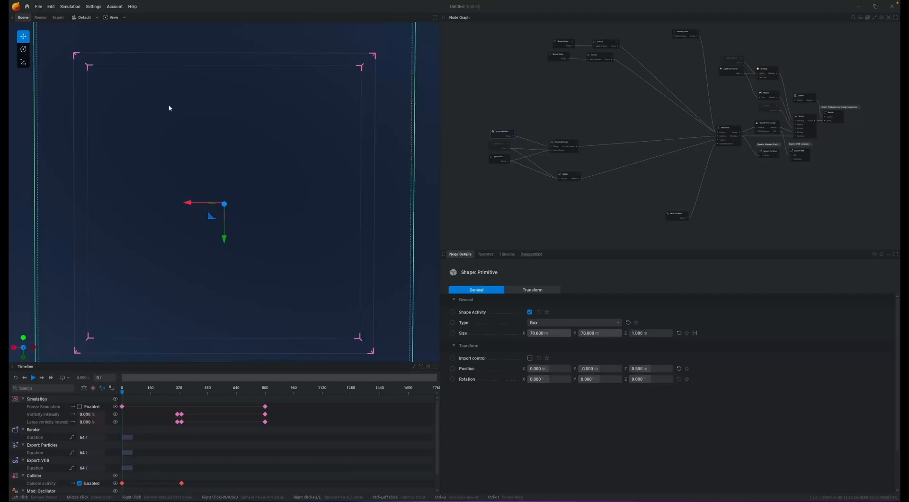
pyautogui.scroll(3, 559, 176)
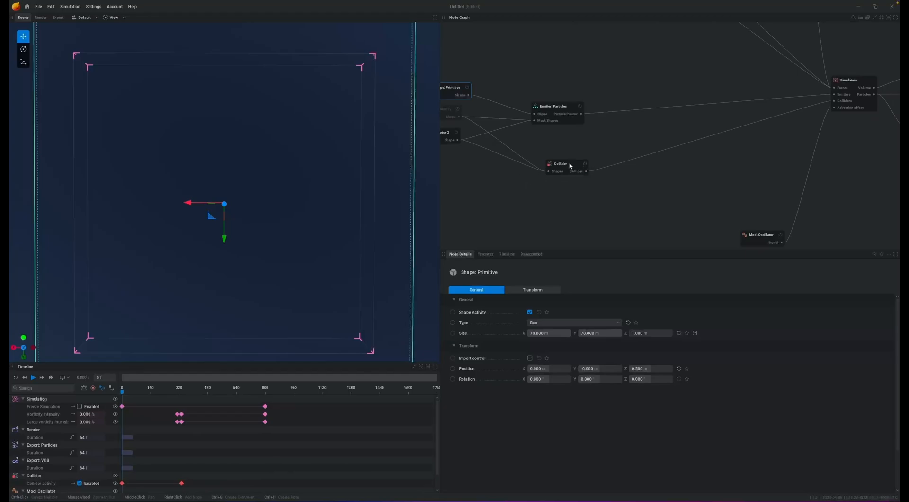
pyautogui.click(570, 166)
pyautogui.moveTo(497, 179); pyautogui.dragTo(594, 178, button='middle')
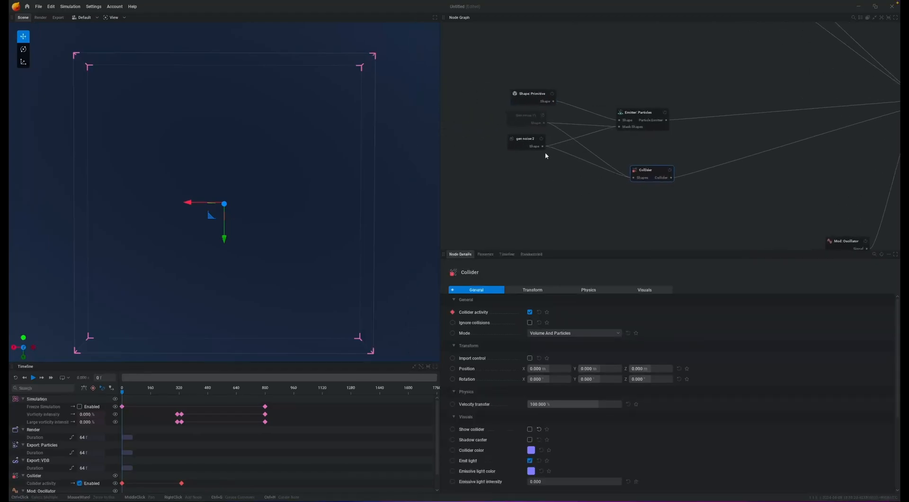
pyautogui.moveTo(523, 142); pyautogui.dragTo(526, 193)
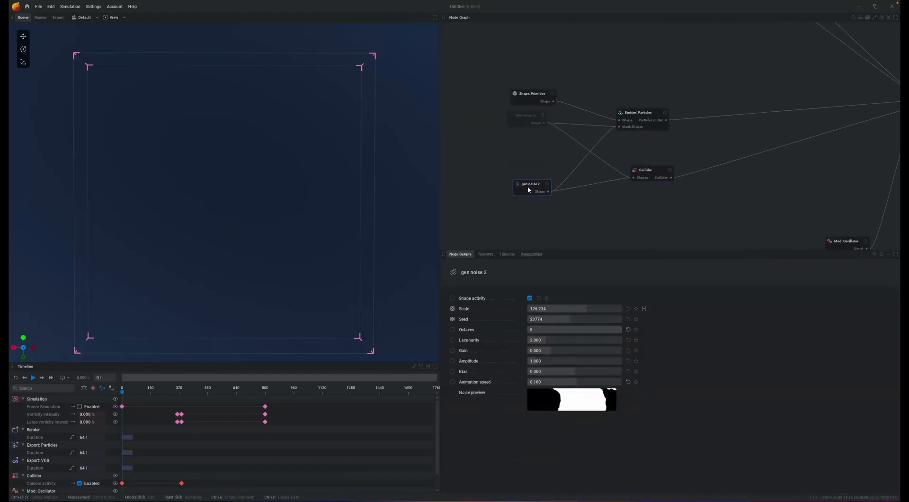
# Step: Temporarily show the collider while the simulation plays to examine how it and the box primitive emitter shape the clouds
pyautogui.click(651, 172)
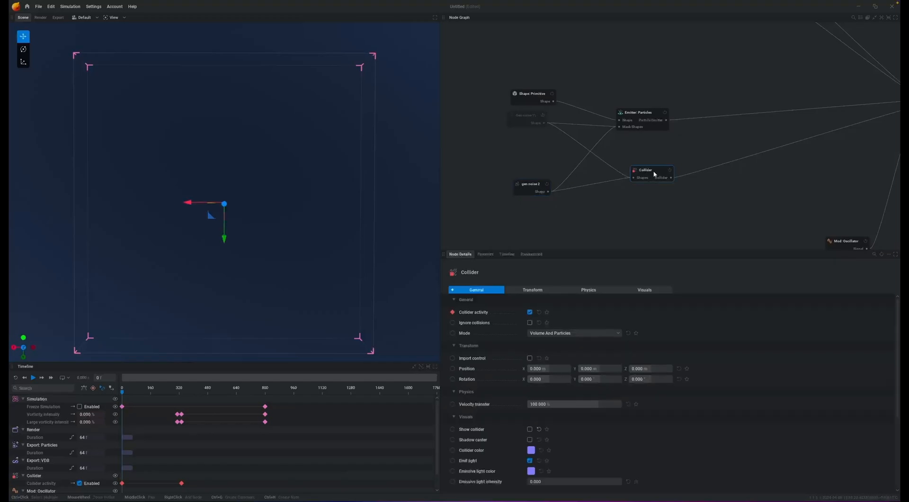
pyautogui.click(654, 290)
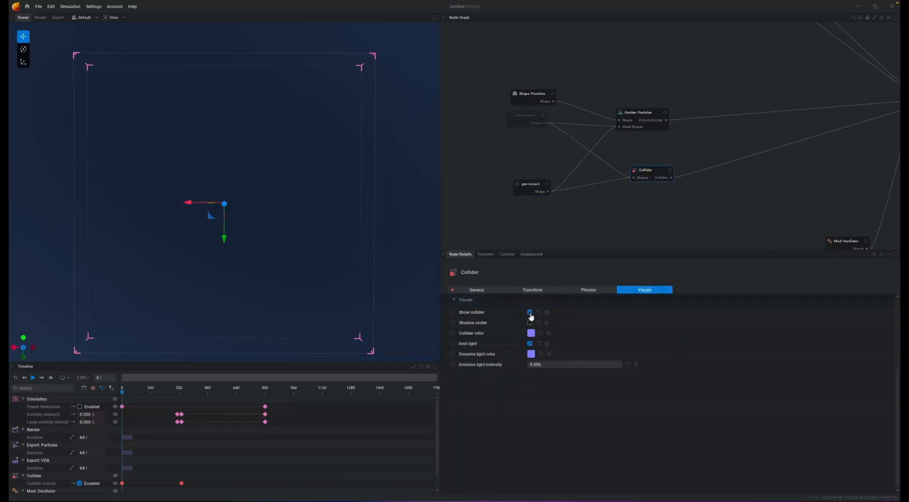
pyautogui.press('space')
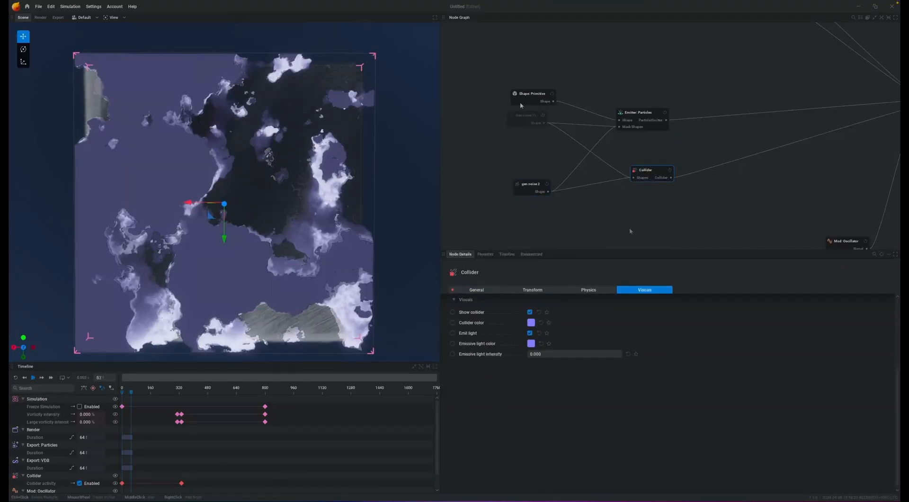
pyautogui.moveTo(599, 84); pyautogui.dragTo(579, 93, button='middle')
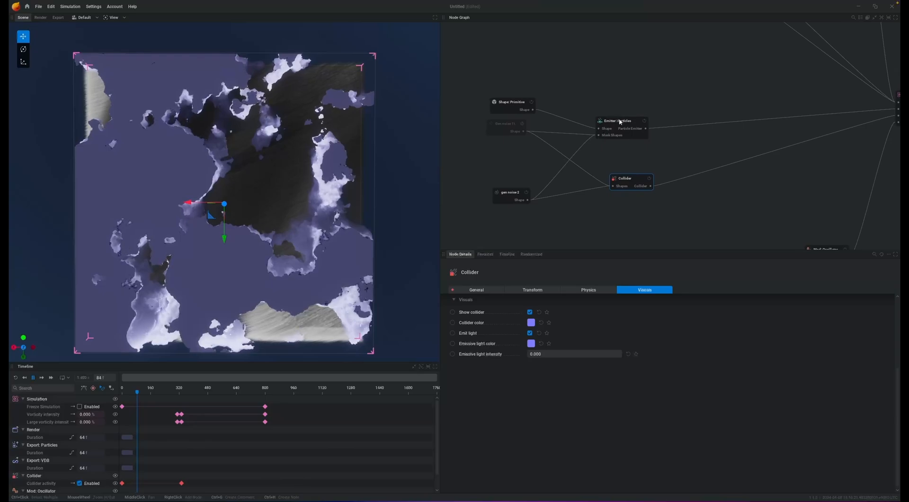
pyautogui.click(608, 123)
pyautogui.click(505, 105)
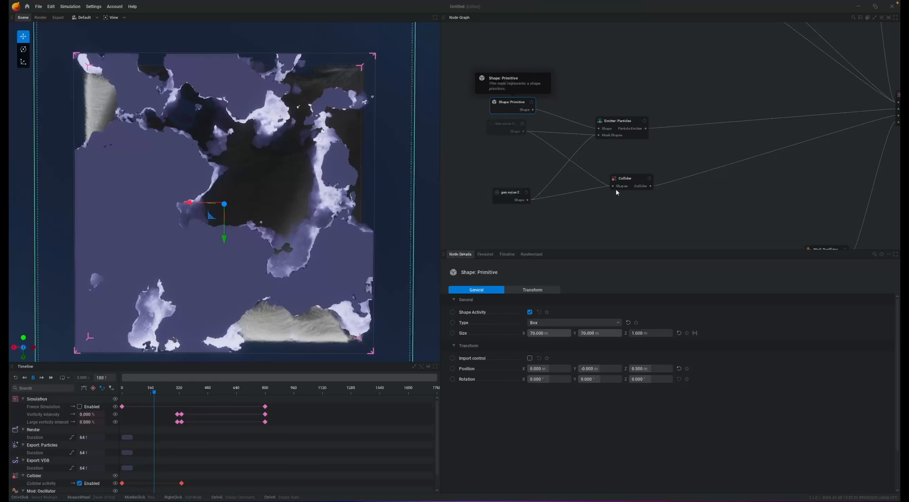
pyautogui.click(633, 179)
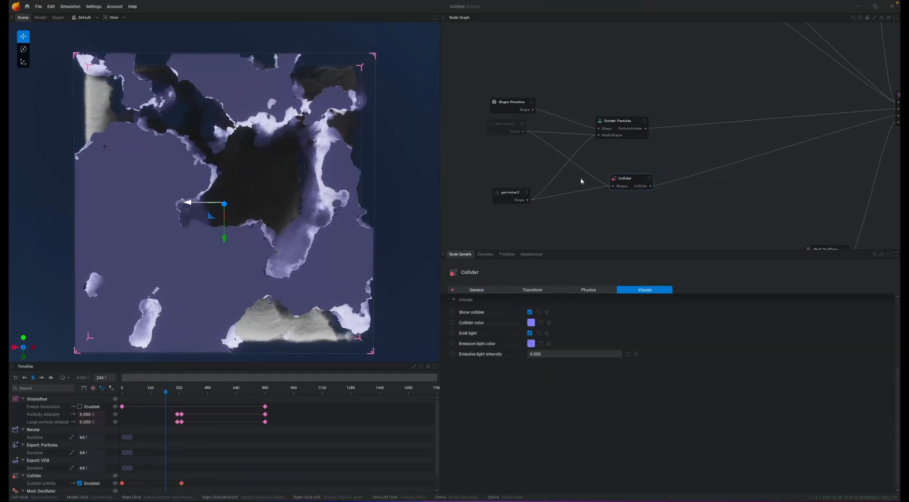
pyautogui.click(530, 312)
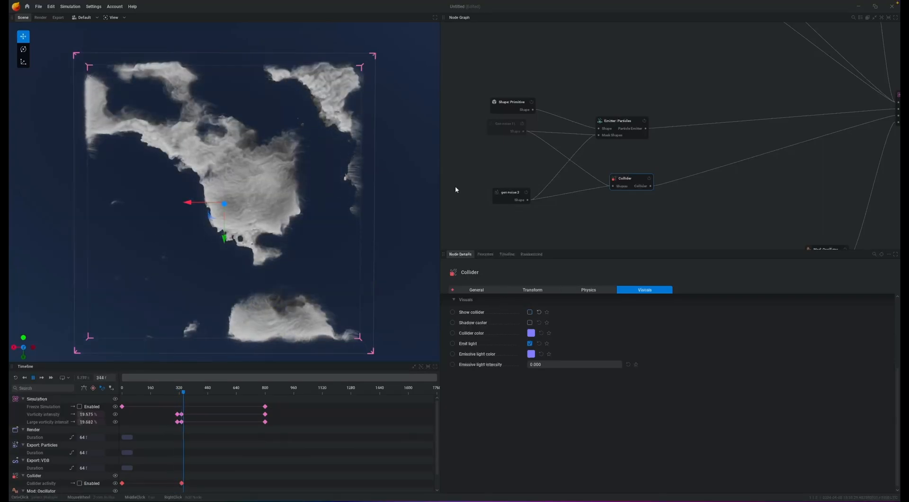
# Step: Randomize all randomized seeds and scales to generate a new cloud layout
pyautogui.click(508, 199)
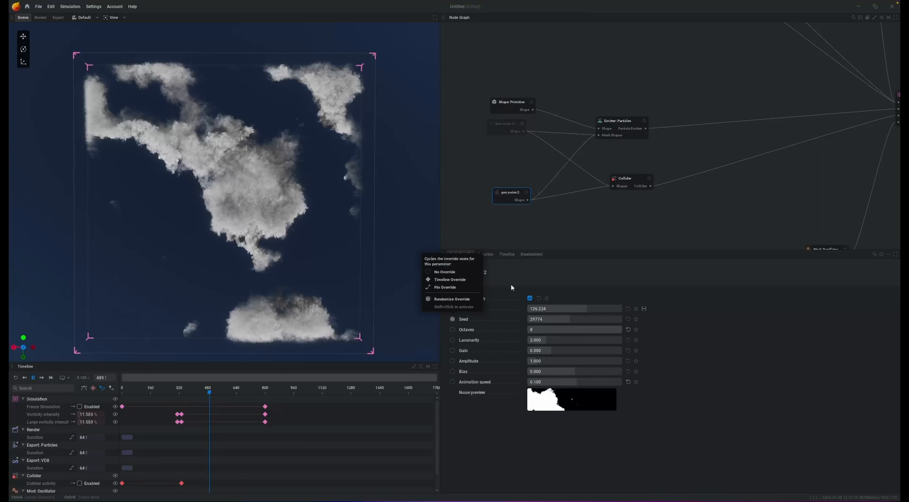
pyautogui.click(531, 253)
pyautogui.click(862, 277)
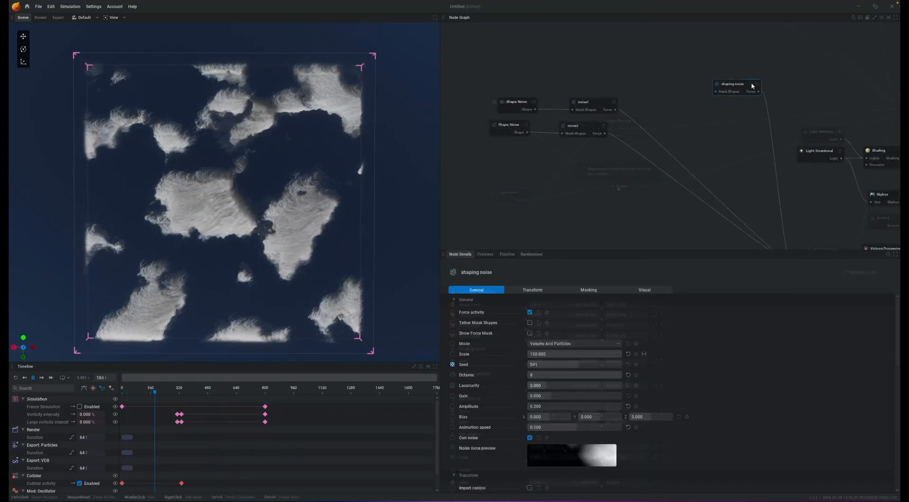
# Step: Move the shaping noise node further up, clear of the other nodes, and try an amplitude of 10 on it
pyautogui.moveTo(752, 86); pyautogui.dragTo(704, 55)
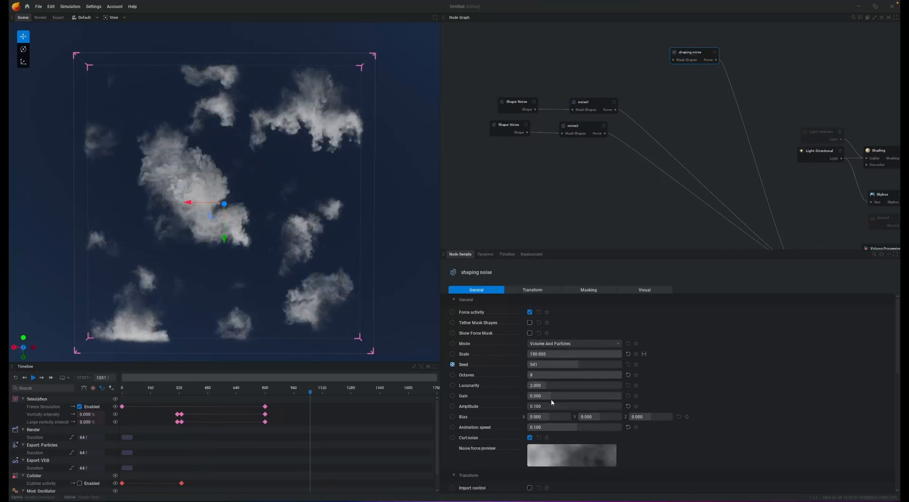
pyautogui.click(548, 406)
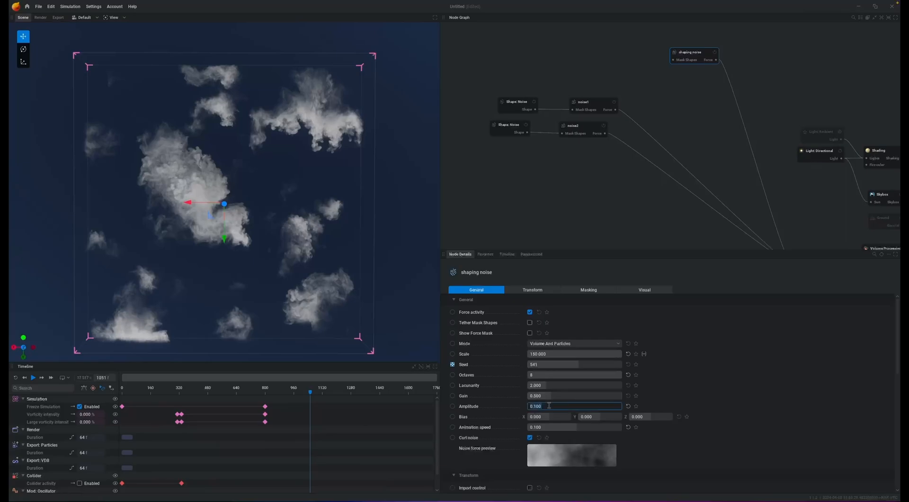
pyautogui.write('10')
pyautogui.press('Return')
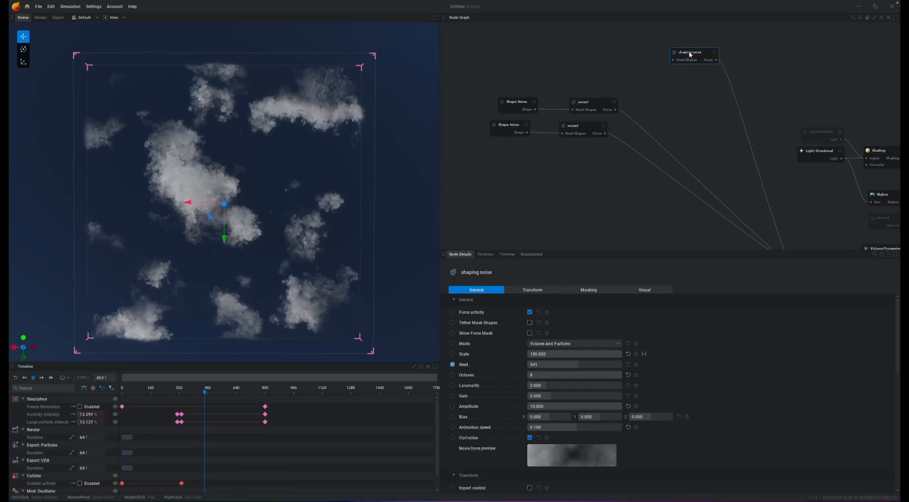
# Step: Shift the shaping noise node slightly further from the Light Directional node and set its amplitude to 1
pyautogui.moveTo(675, 50); pyautogui.dragTo(650, 46)
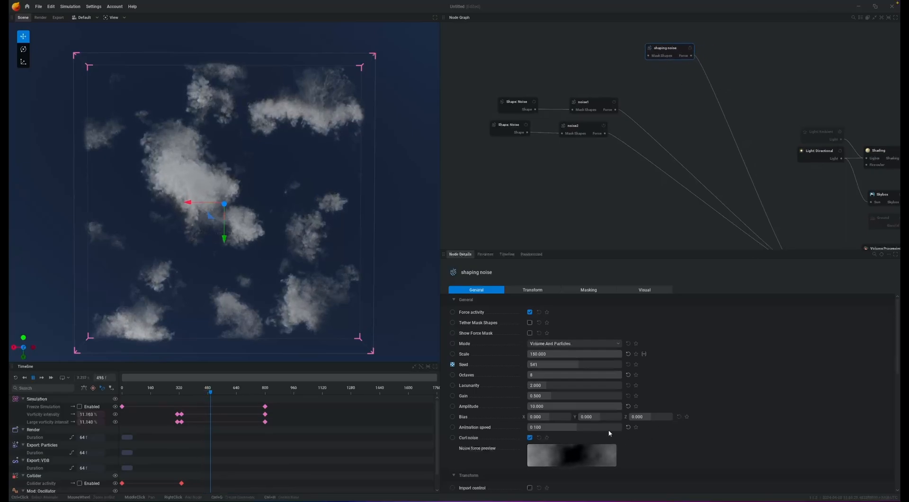
pyautogui.click(576, 406)
pyautogui.write('1')
pyautogui.press('Return')
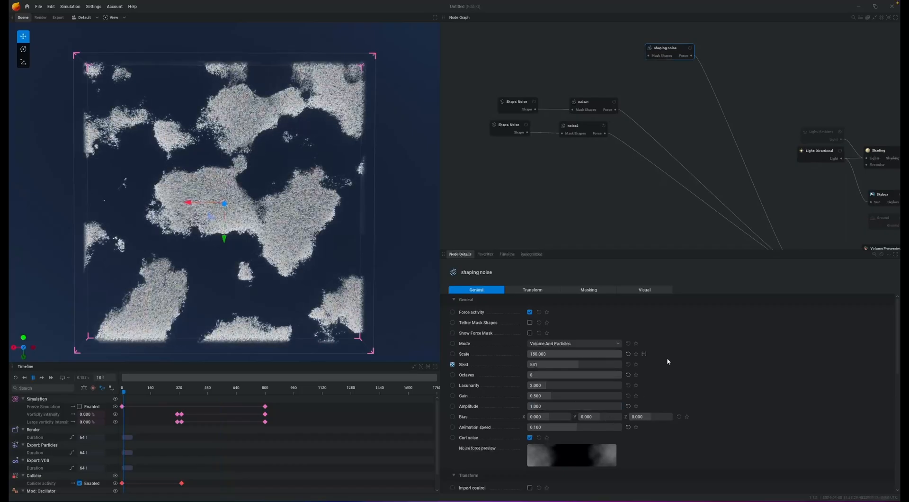
# Step: Examine the settings of the noise1 and noise2 forces and of the Shape: Noise node masking noise1
pyautogui.moveTo(554, 78); pyautogui.dragTo(584, 116)
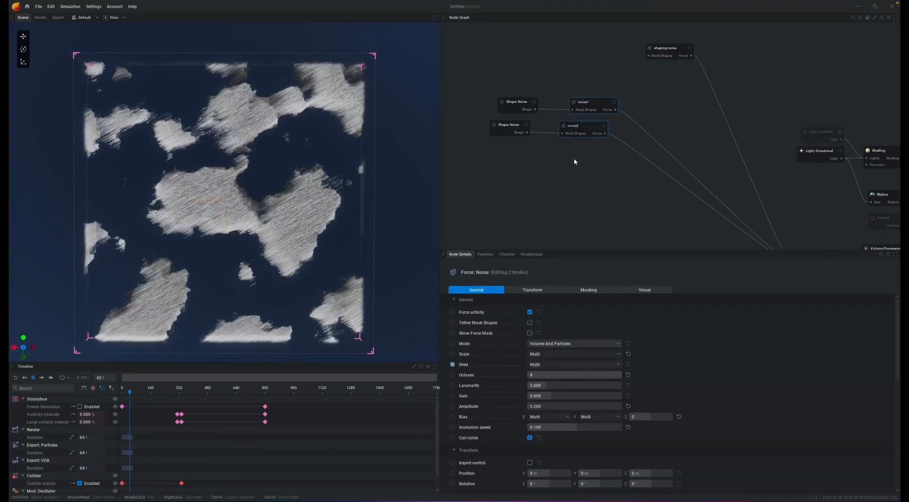
pyautogui.click(517, 105)
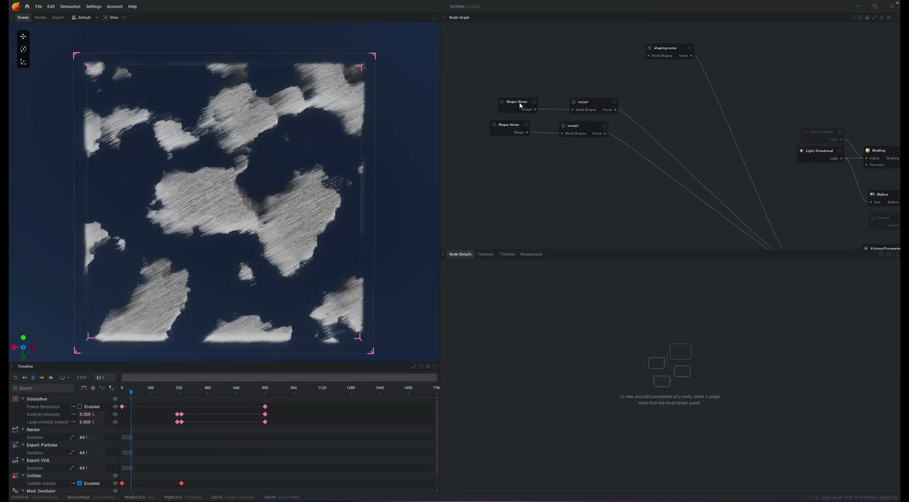
pyautogui.click(591, 102)
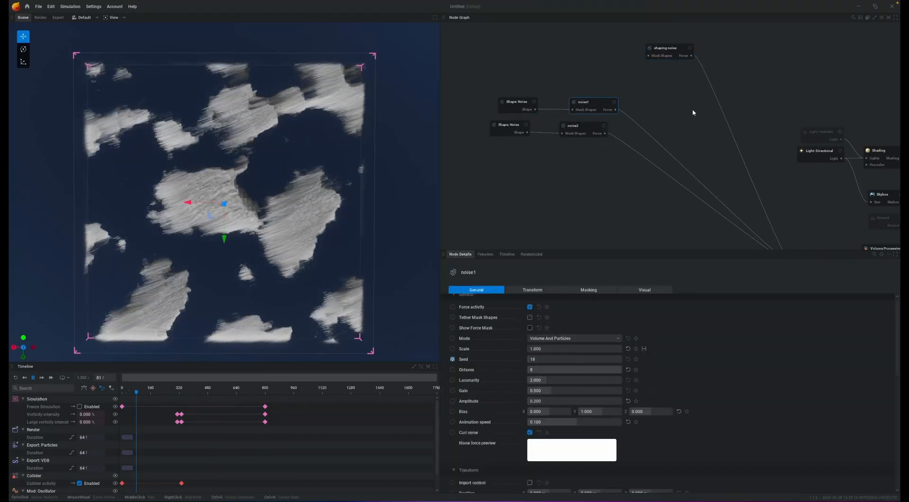
pyautogui.click(549, 348)
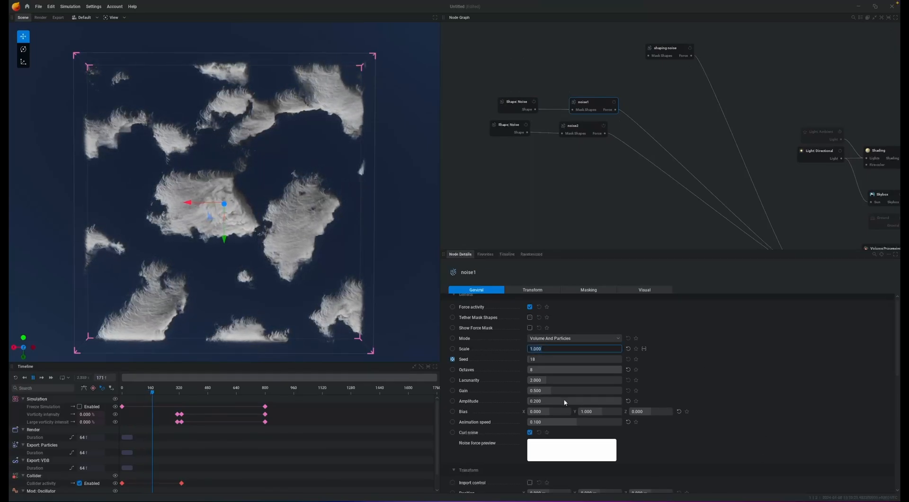
pyautogui.click(512, 102)
pyautogui.moveTo(589, 105)
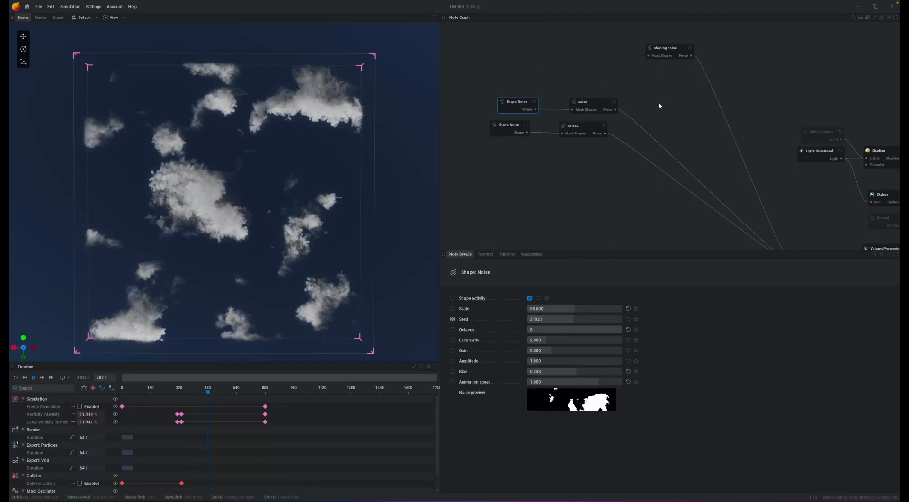
pyautogui.click(510, 127)
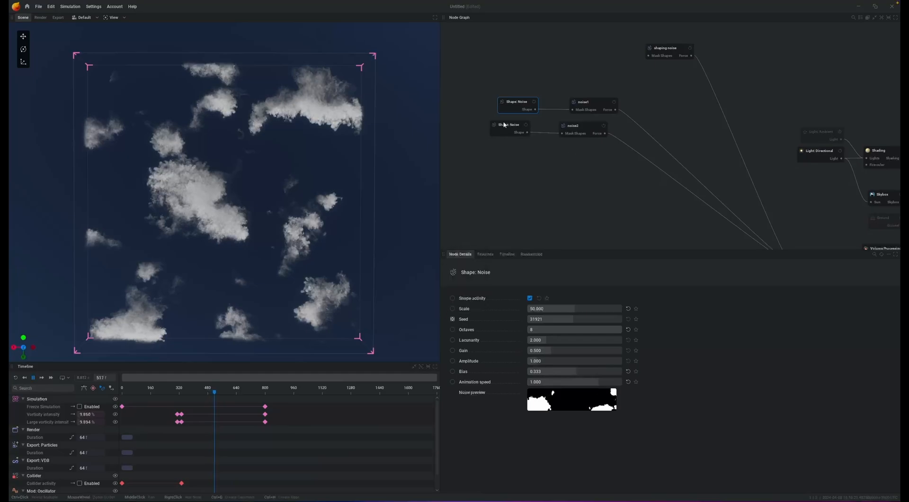
pyautogui.click(588, 101)
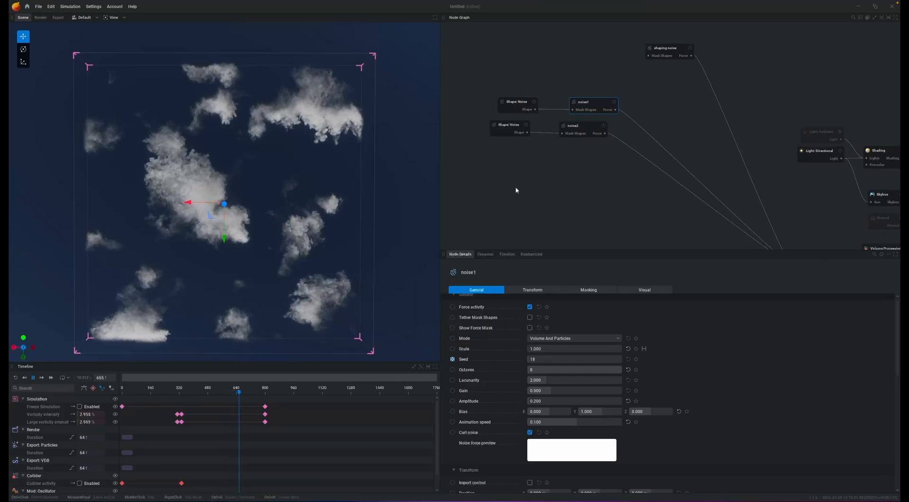
# Step: Pause the simulation and examine how the Mod: Oscillator drives the Simulation node's advection offset, with the node details enlarged
pyautogui.press('space')
pyautogui.moveTo(679, 215); pyautogui.dragTo(634, 130, button='middle')
pyautogui.moveTo(713, 205); pyautogui.dragTo(708, 138, button='middle')
pyautogui.click(636, 128)
pyautogui.moveTo(762, 78); pyautogui.dragTo(700, 148, button='middle')
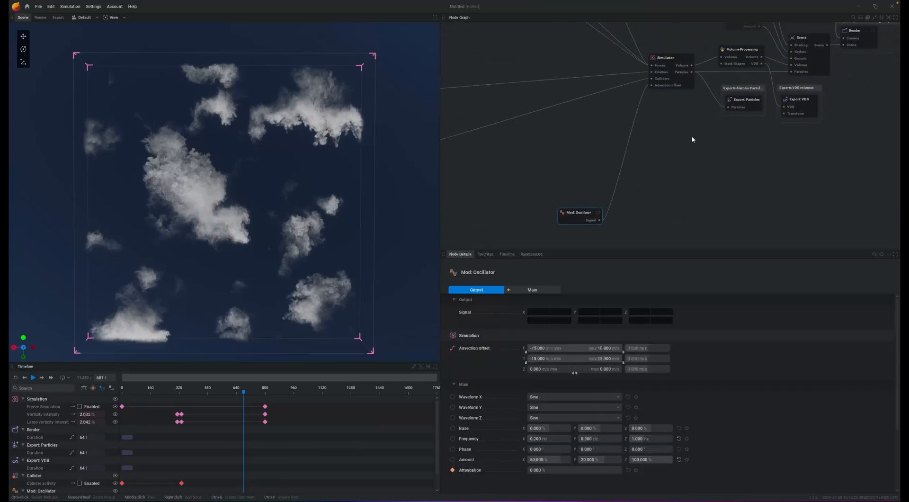
pyautogui.click(690, 62)
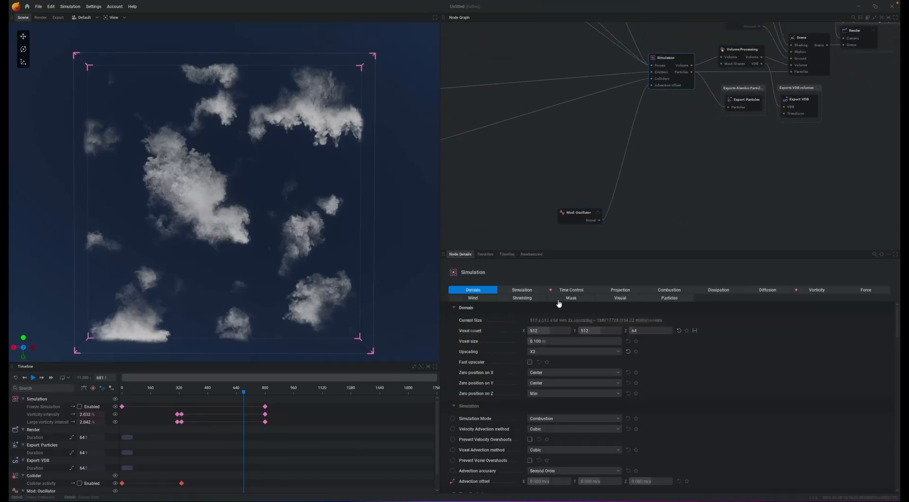
pyautogui.click(522, 290)
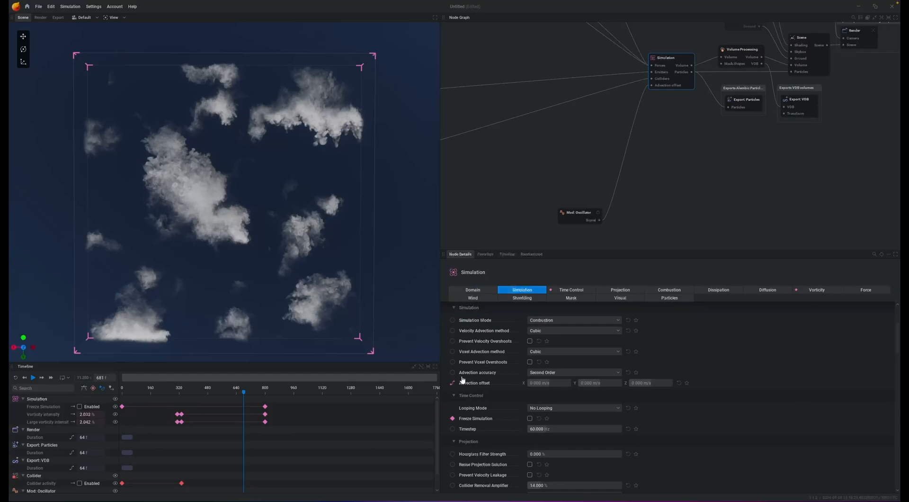
pyautogui.moveTo(483, 386)
pyautogui.click(573, 221)
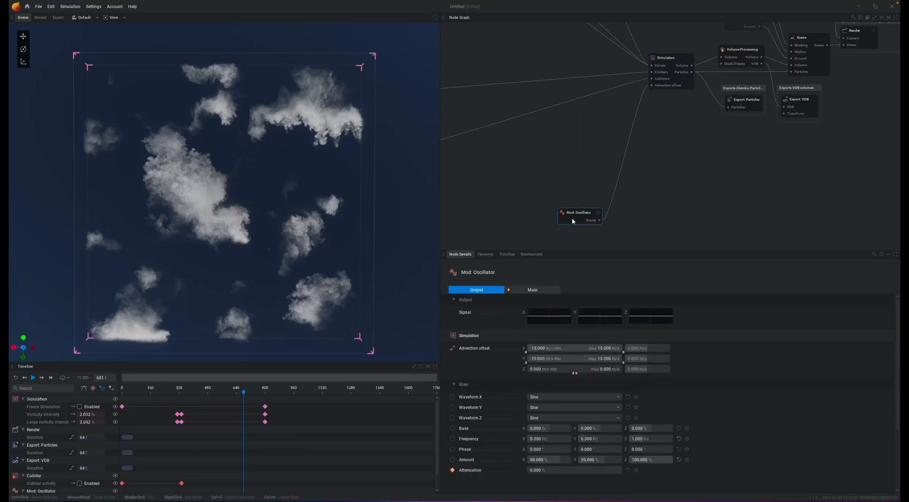
pyautogui.moveTo(568, 249); pyautogui.dragTo(568, 132)
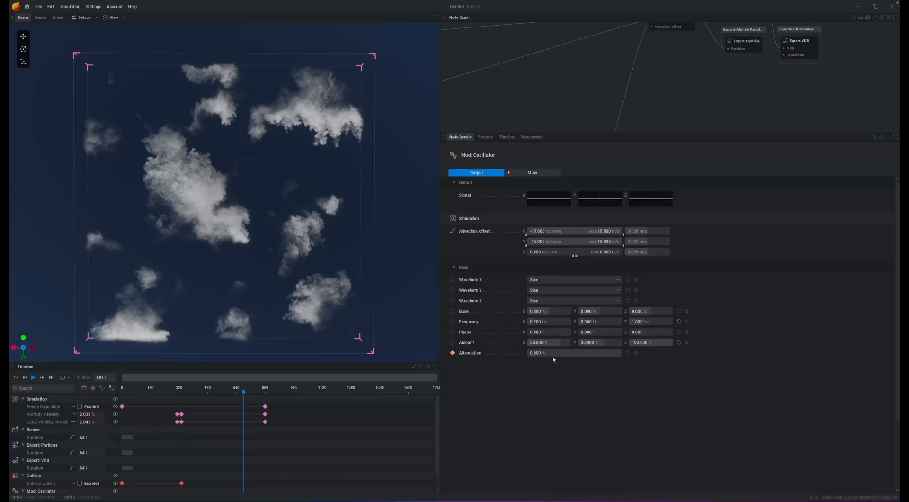
# Step: Replay the simulation from the start and review the Collider, noise force and Simulation nodes while the clouds form
pyautogui.press('r')
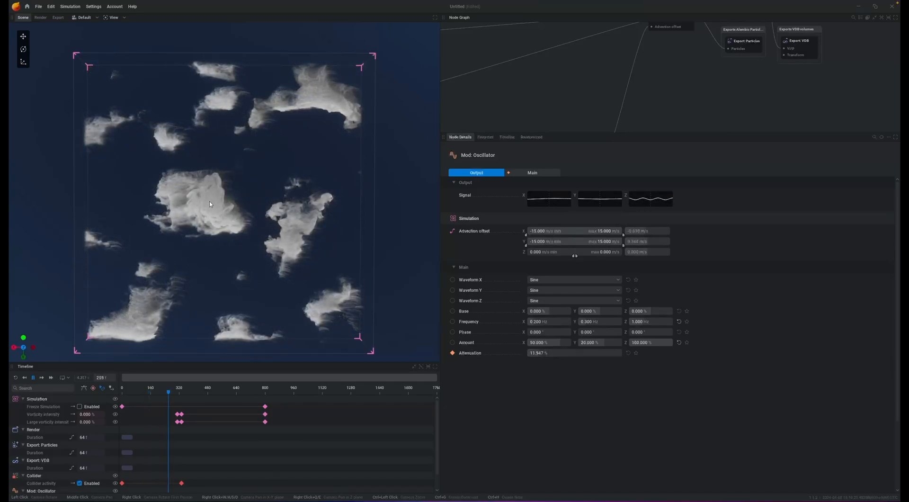
pyautogui.moveTo(566, 116); pyautogui.dragTo(598, 59, button='middle')
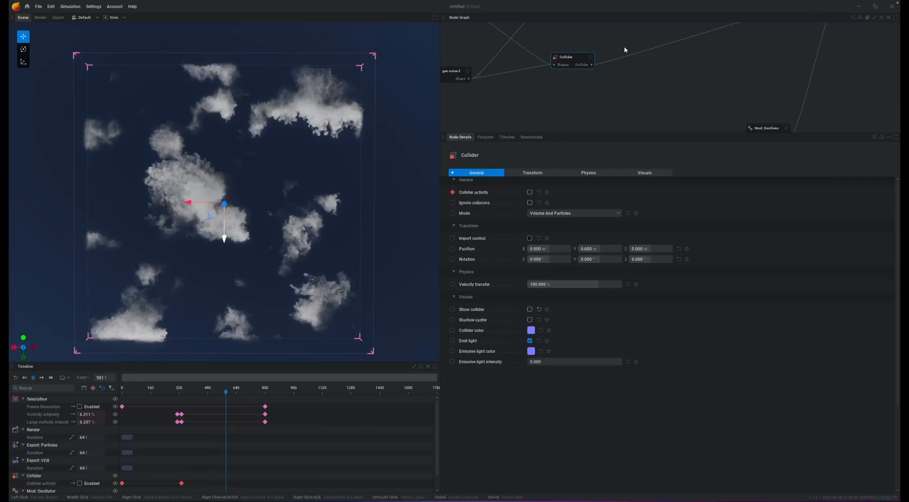
pyautogui.moveTo(675, 47)
pyautogui.mouseDown(button='middle')
pyautogui.moveTo(683, 109)
pyautogui.moveTo(684, 49)
pyautogui.mouseUp(button='middle')
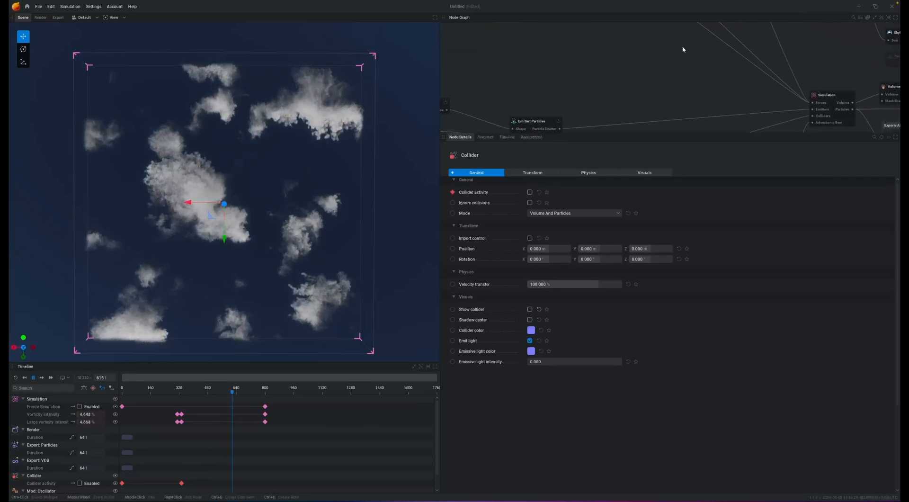
pyautogui.moveTo(661, 104)
pyautogui.mouseDown(button='middle')
pyautogui.moveTo(648, 48)
pyautogui.moveTo(664, 109)
pyautogui.mouseUp(button='middle')
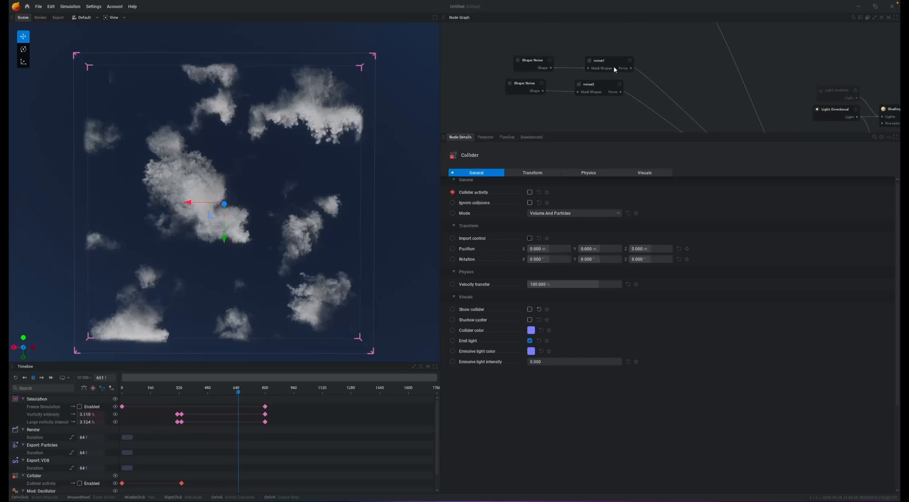
pyautogui.moveTo(653, 36); pyautogui.dragTo(720, 101, button='middle')
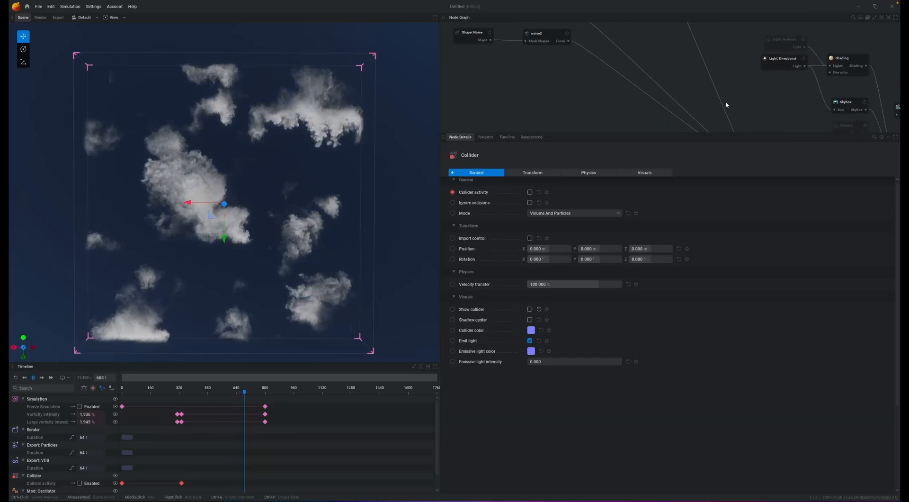
pyautogui.moveTo(684, 50); pyautogui.dragTo(698, 83, button='middle')
pyautogui.click(700, 93)
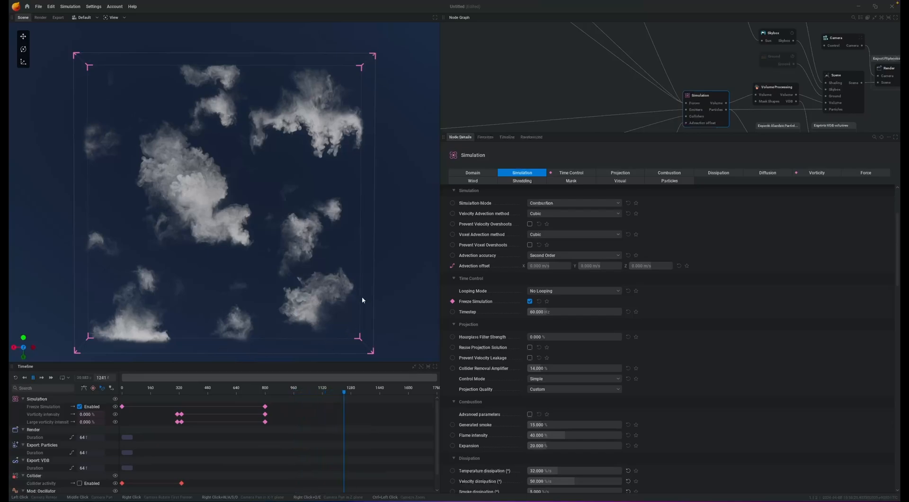
# Step: Pause the simulation, enlarge the node graph and inspect how gen noise 2 feeds the Collider and the Emitter: Particles mask
pyautogui.press('space')
pyautogui.moveTo(592, 133); pyautogui.dragTo(574, 372)
pyautogui.moveTo(521, 134); pyautogui.dragTo(682, 62, button='middle')
pyautogui.moveTo(572, 228); pyautogui.dragTo(682, 189, button='middle')
pyautogui.click(684, 189)
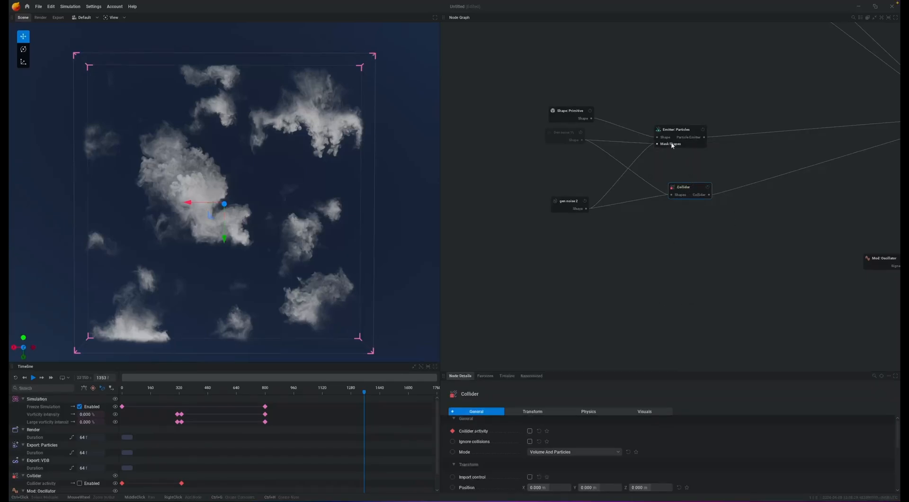
pyautogui.moveTo(686, 129)
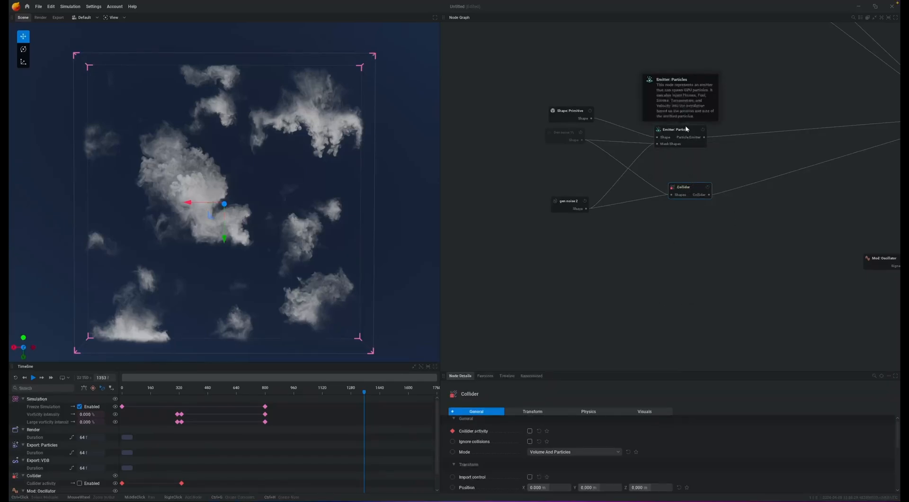